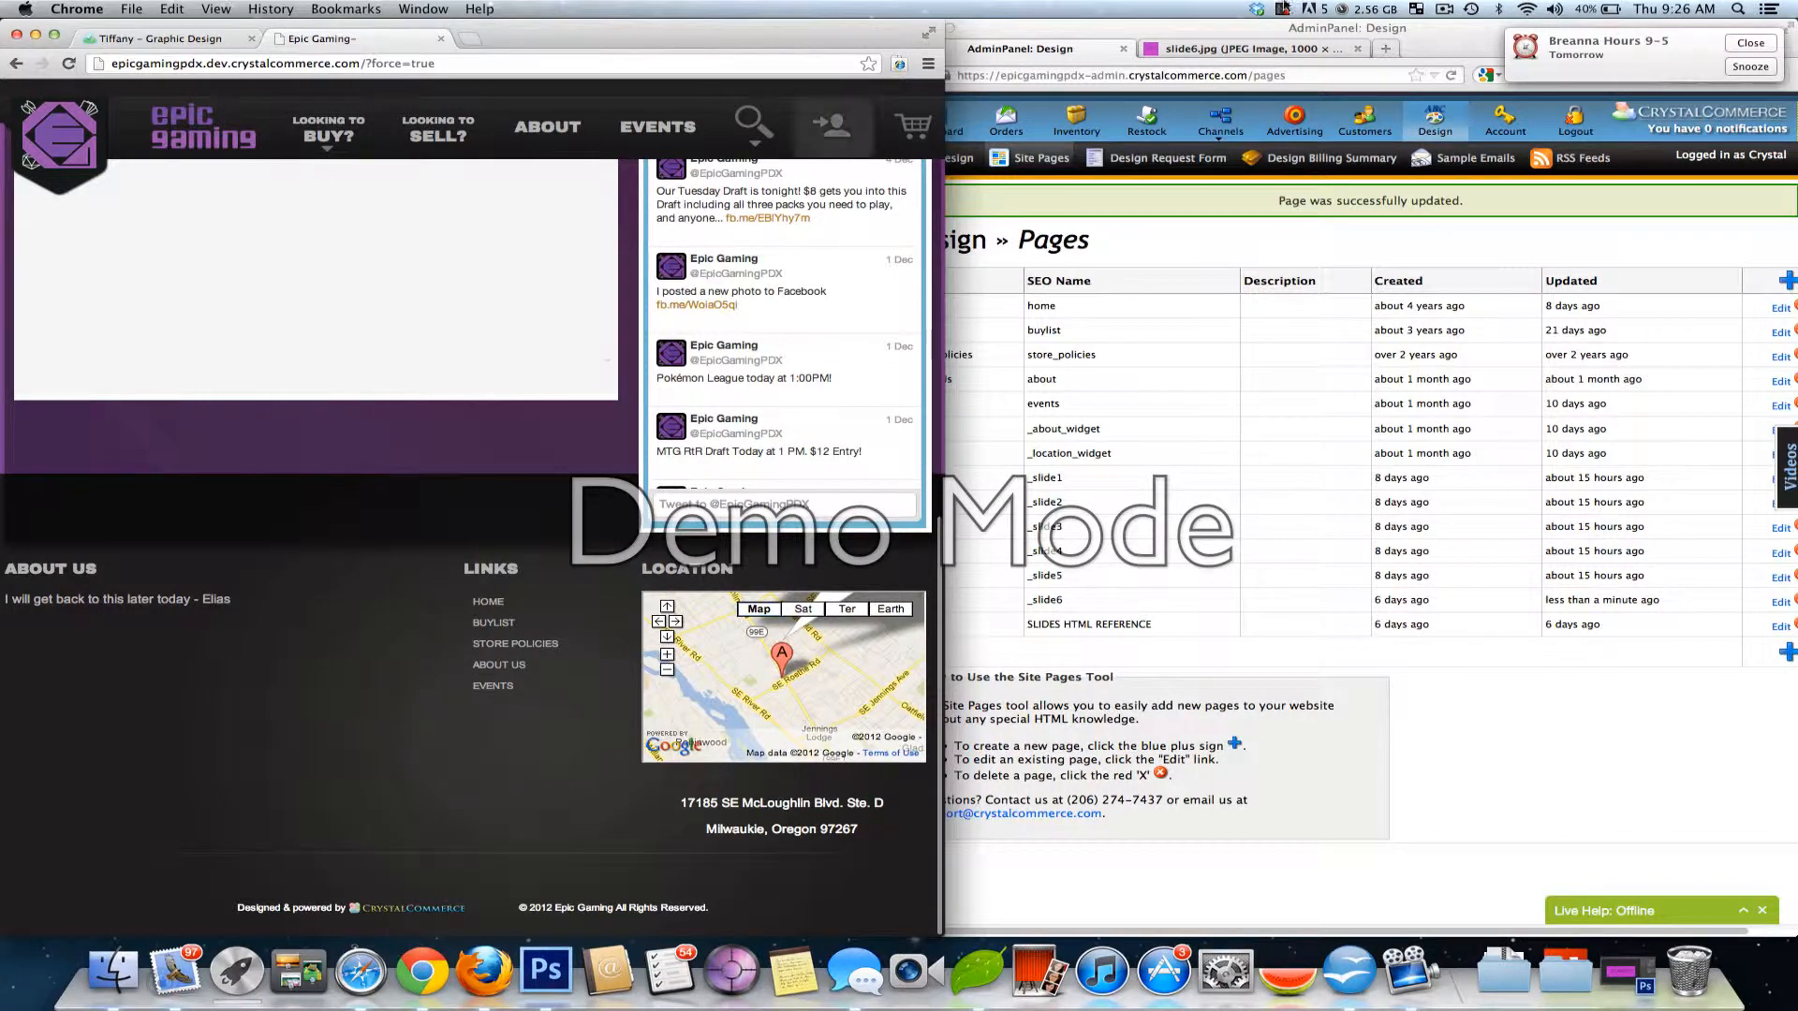
- Switch to the Just Flip TCG storefront and page through its homepage banner slides
click(1445, 44)
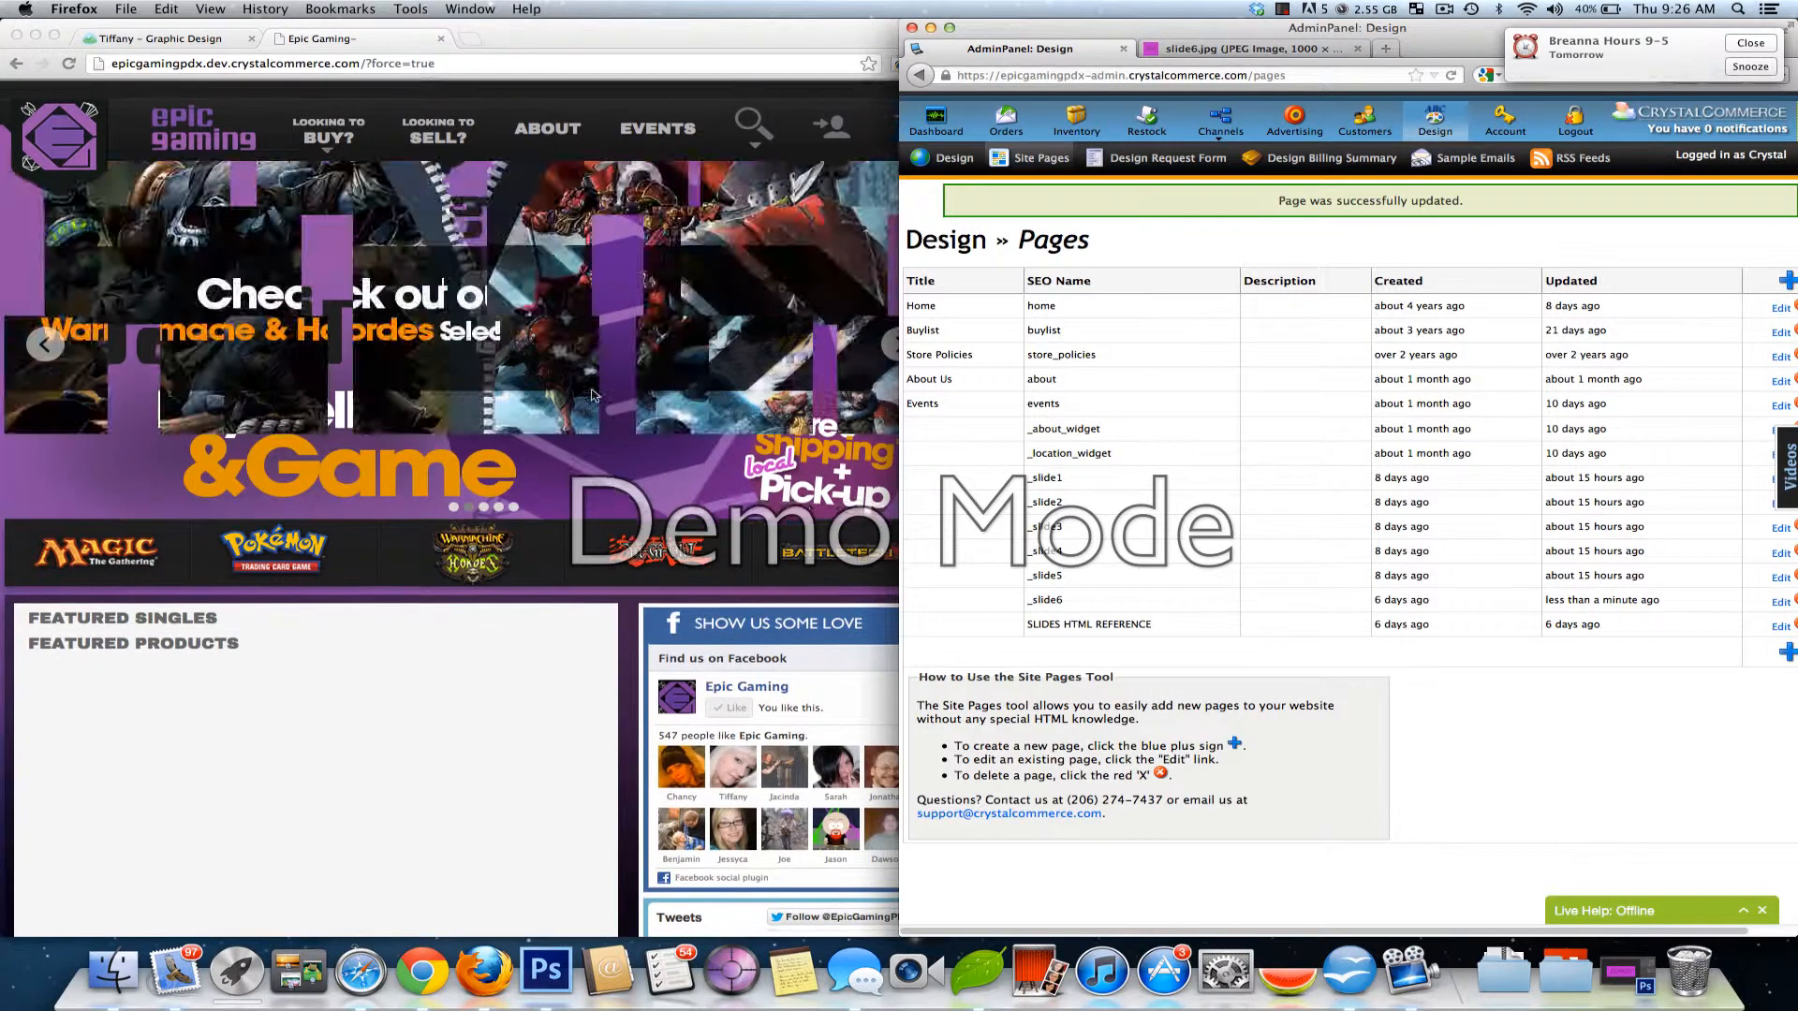
click(693, 40)
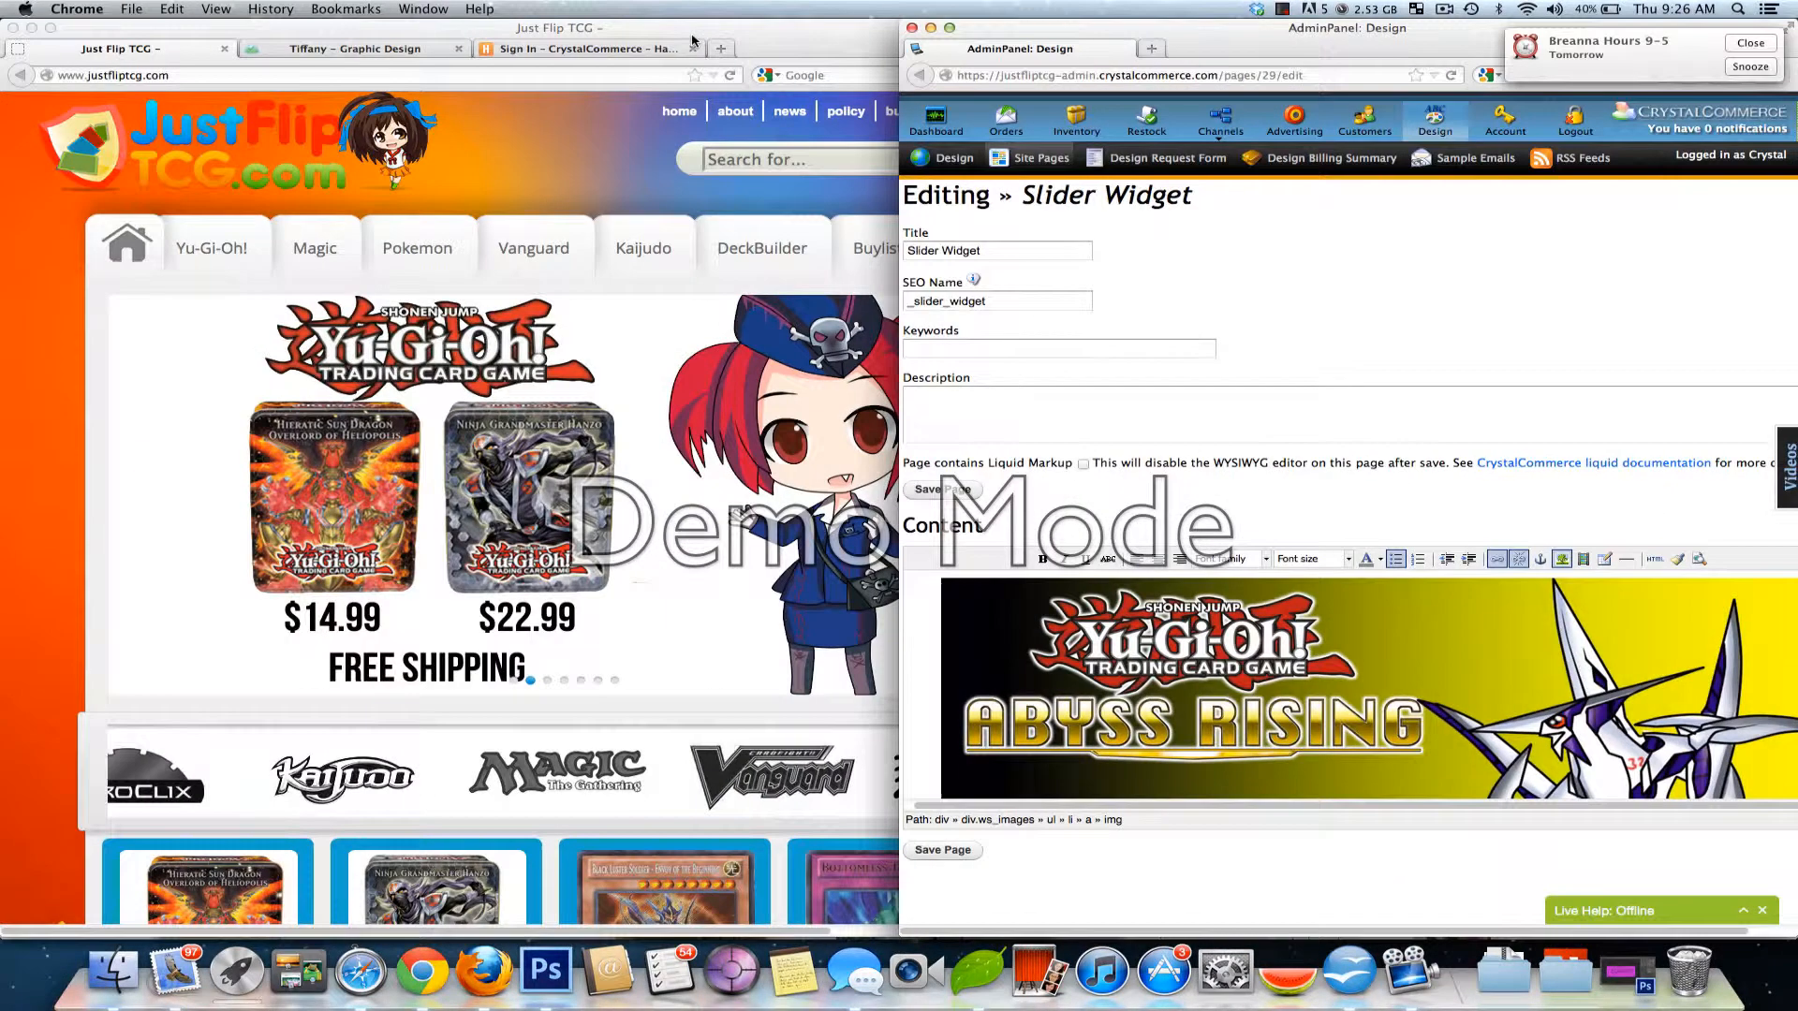
click(770, 35)
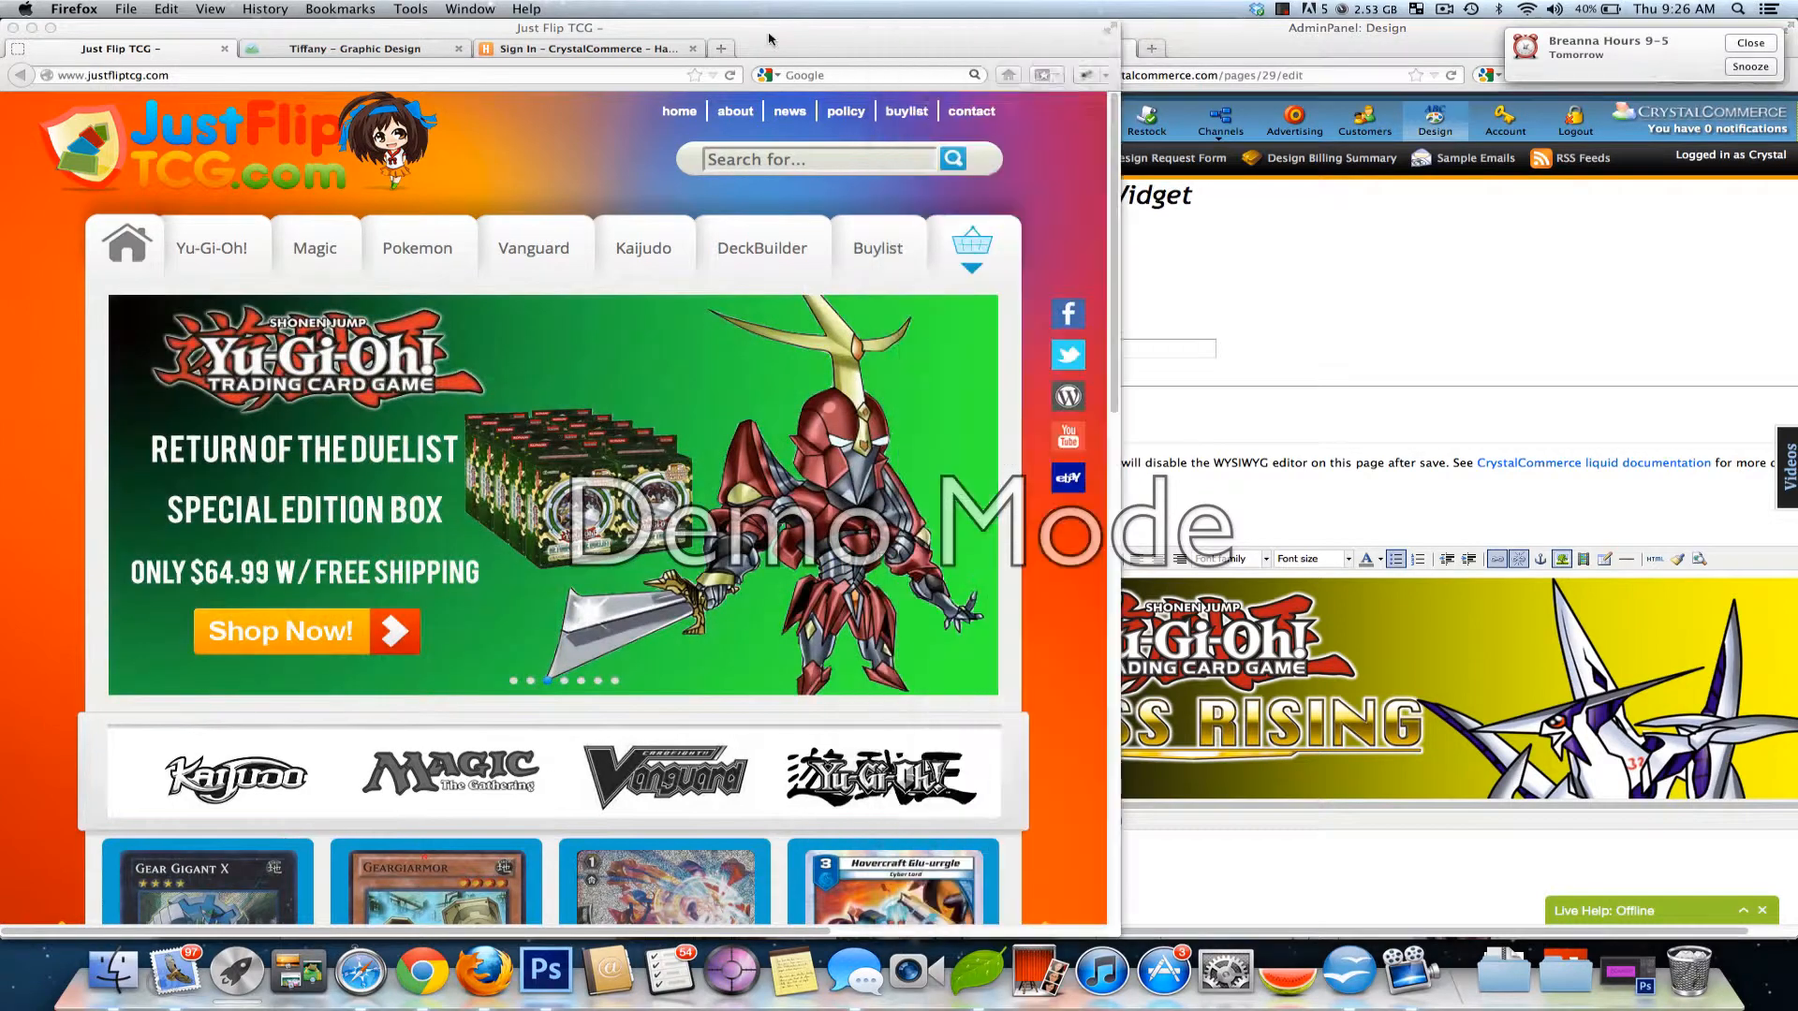
click(970, 492)
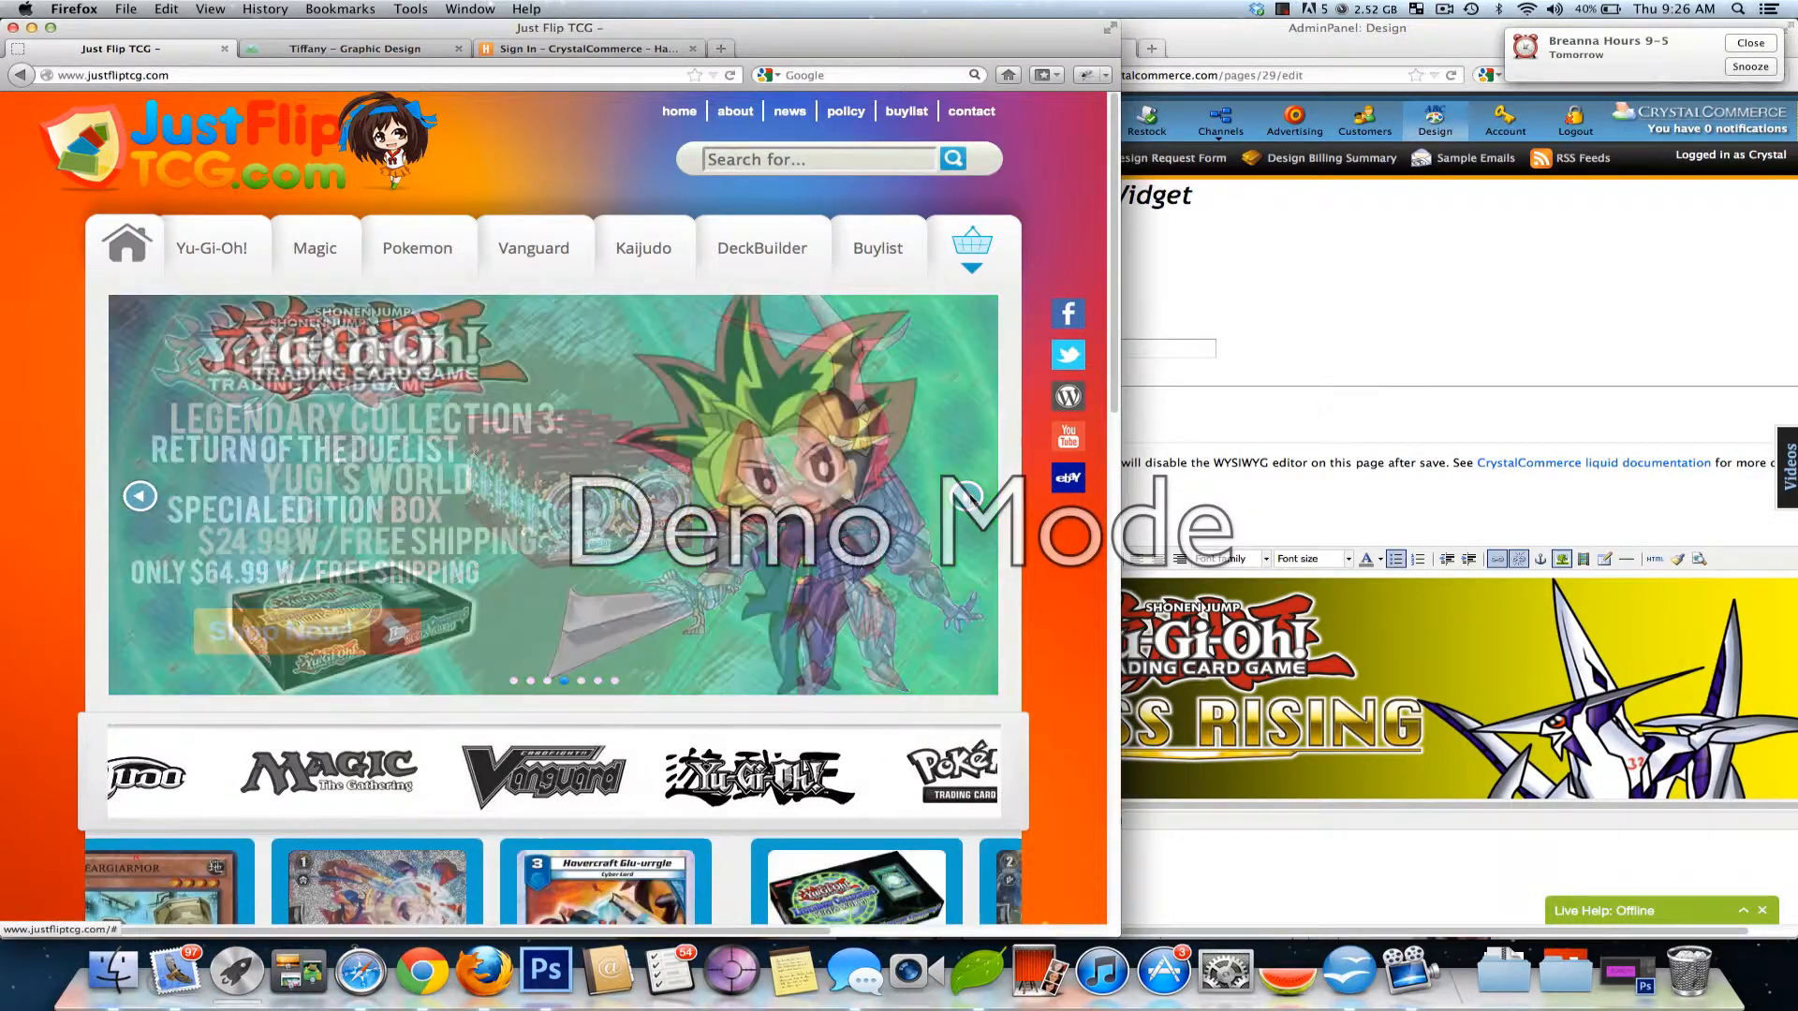
click(970, 497)
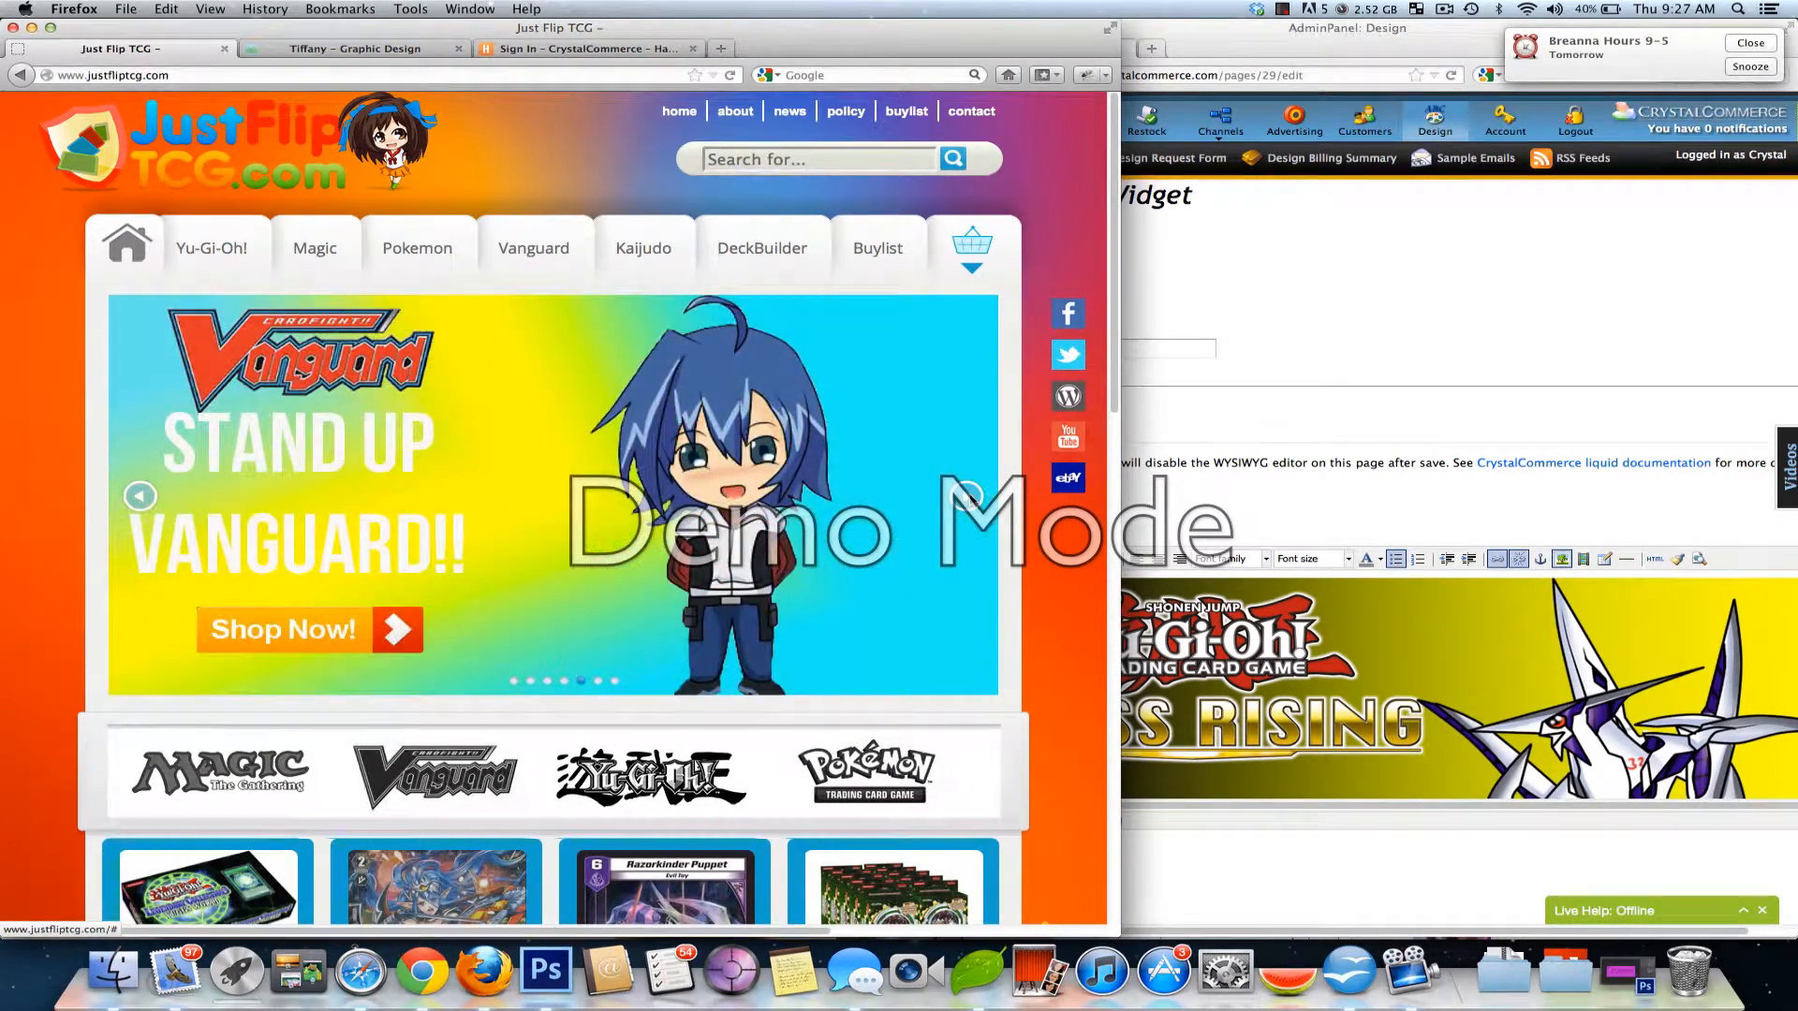
- Return from the Slider Widget editor to the Just Flip TCG site pages list and highlight the _slider_widget SEO name
click(1547, 508)
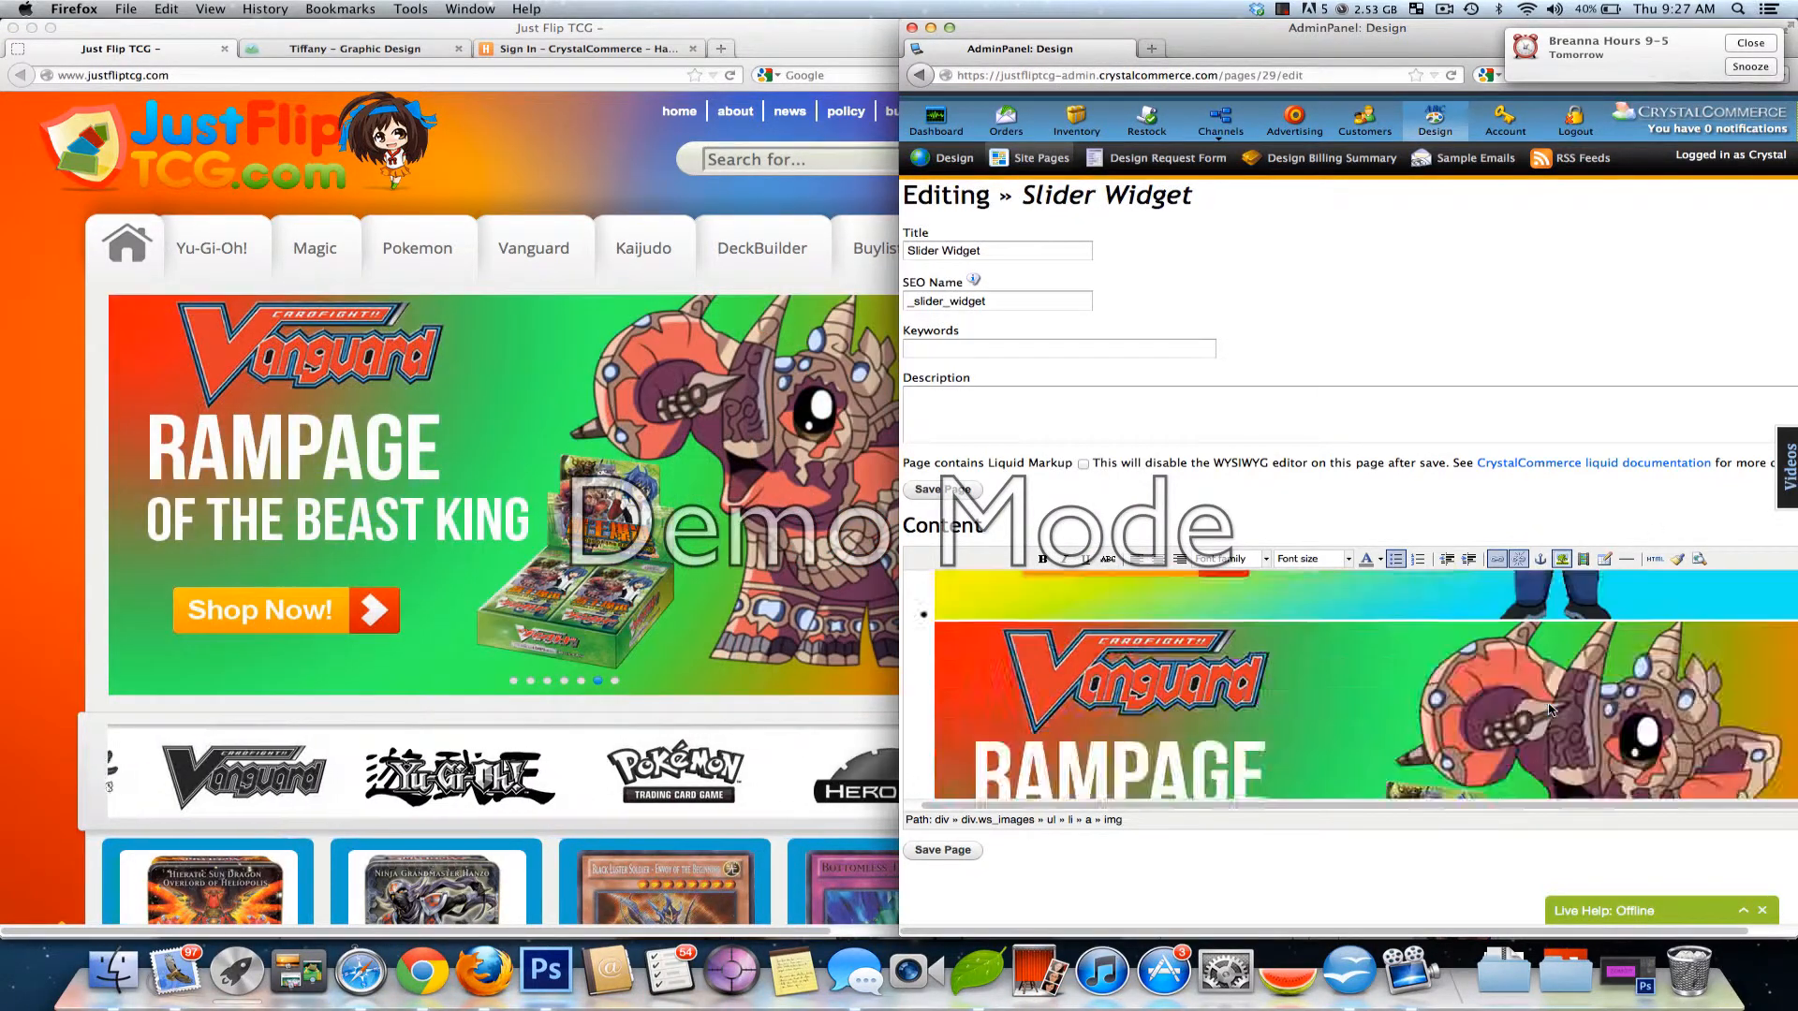
click(918, 75)
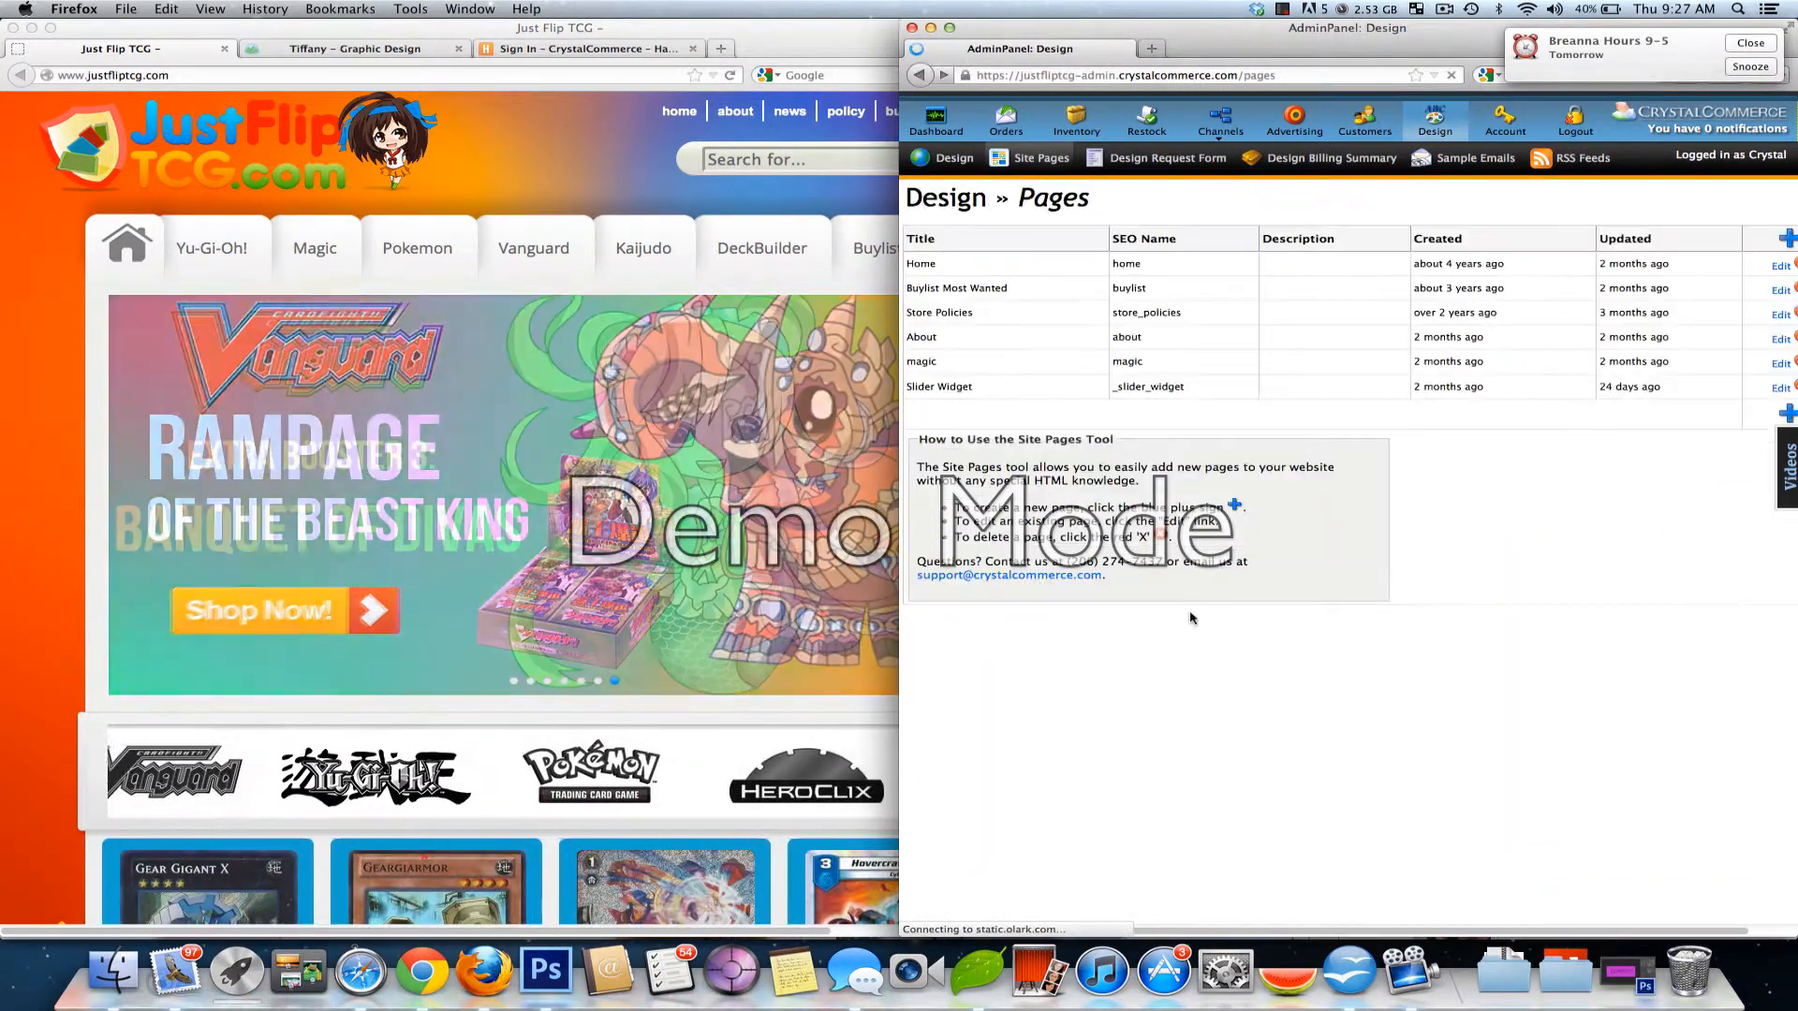
drag(1202, 394, 1114, 386)
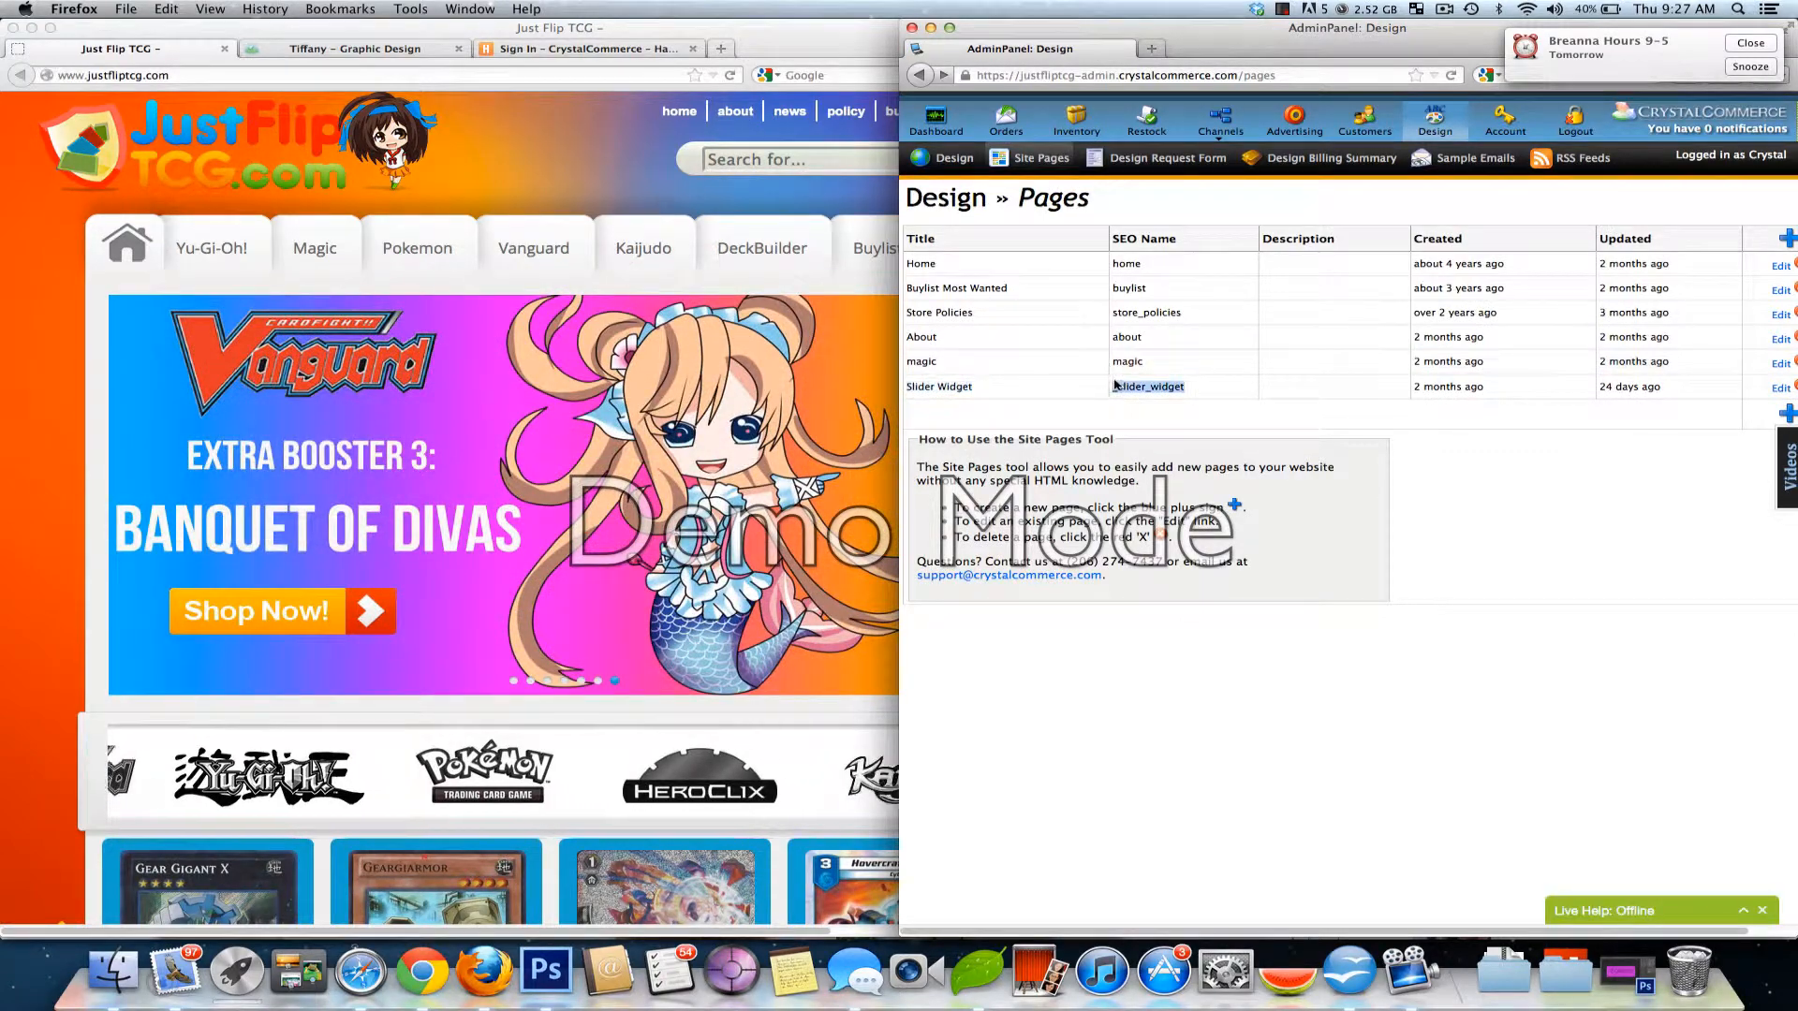
- Open the Slider Widget page for editing, examine its full HTML source code, and close the source editor without updating
click(1788, 393)
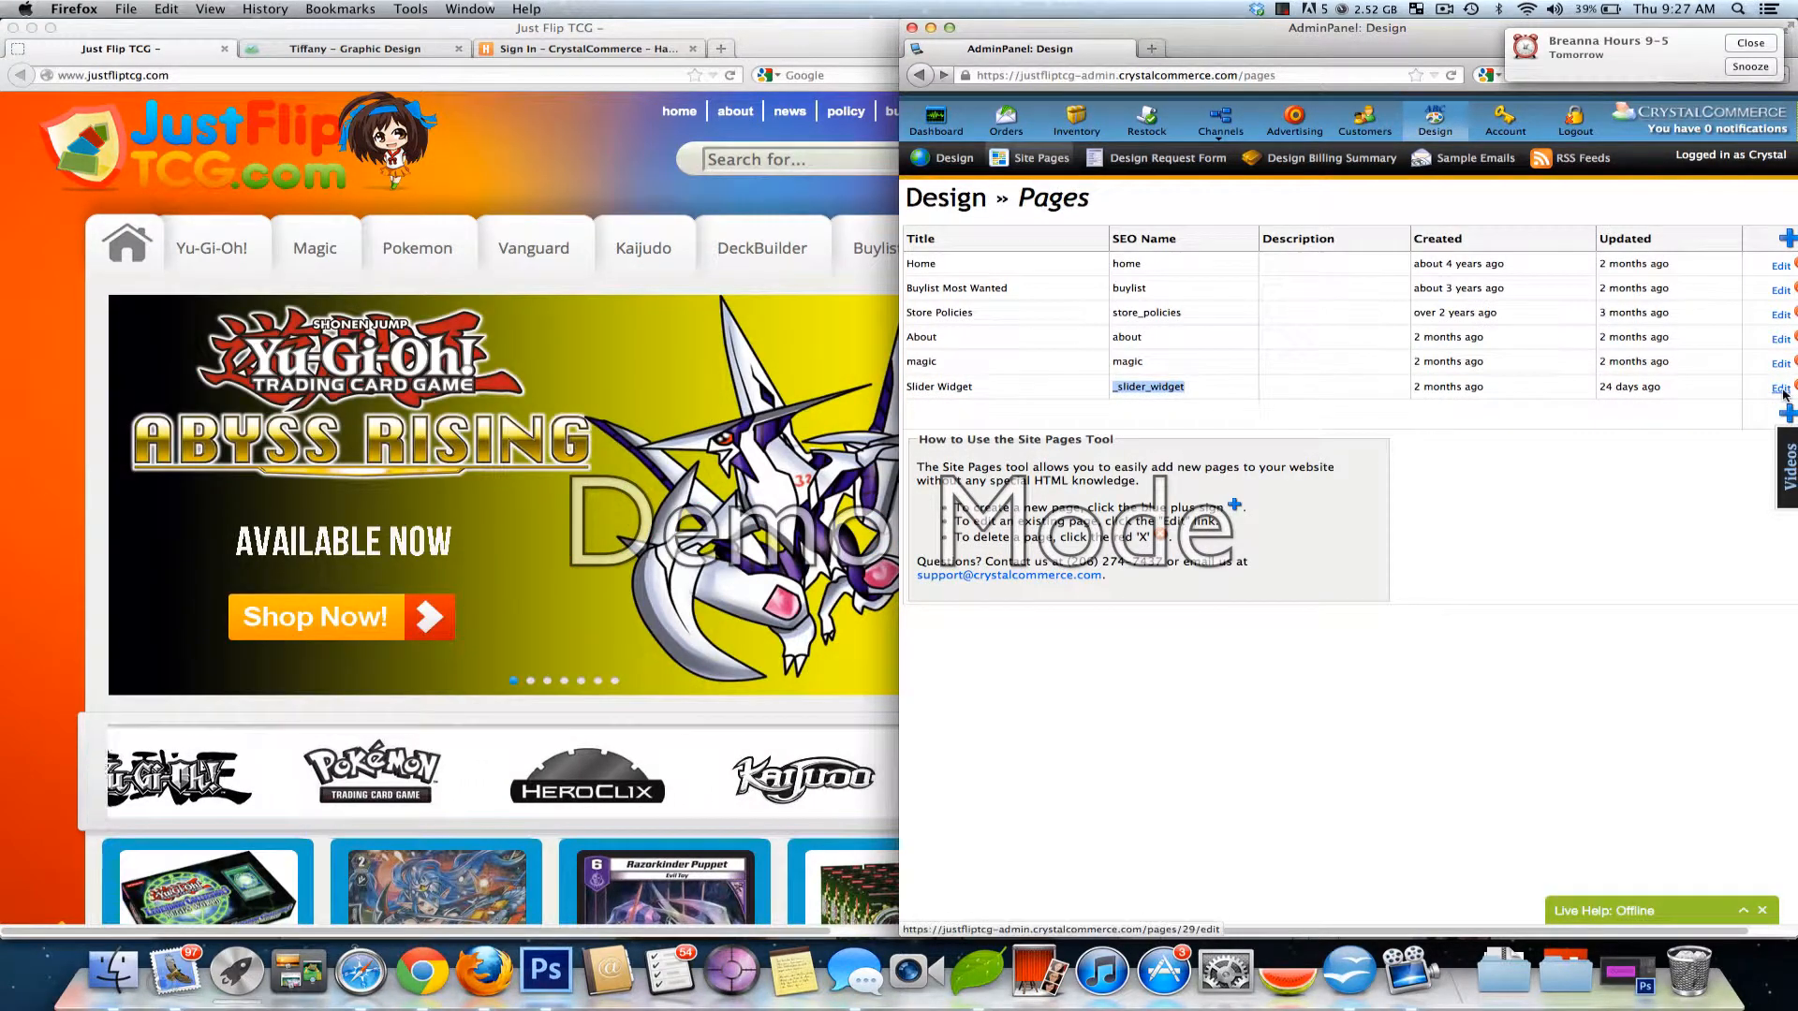
click(1515, 703)
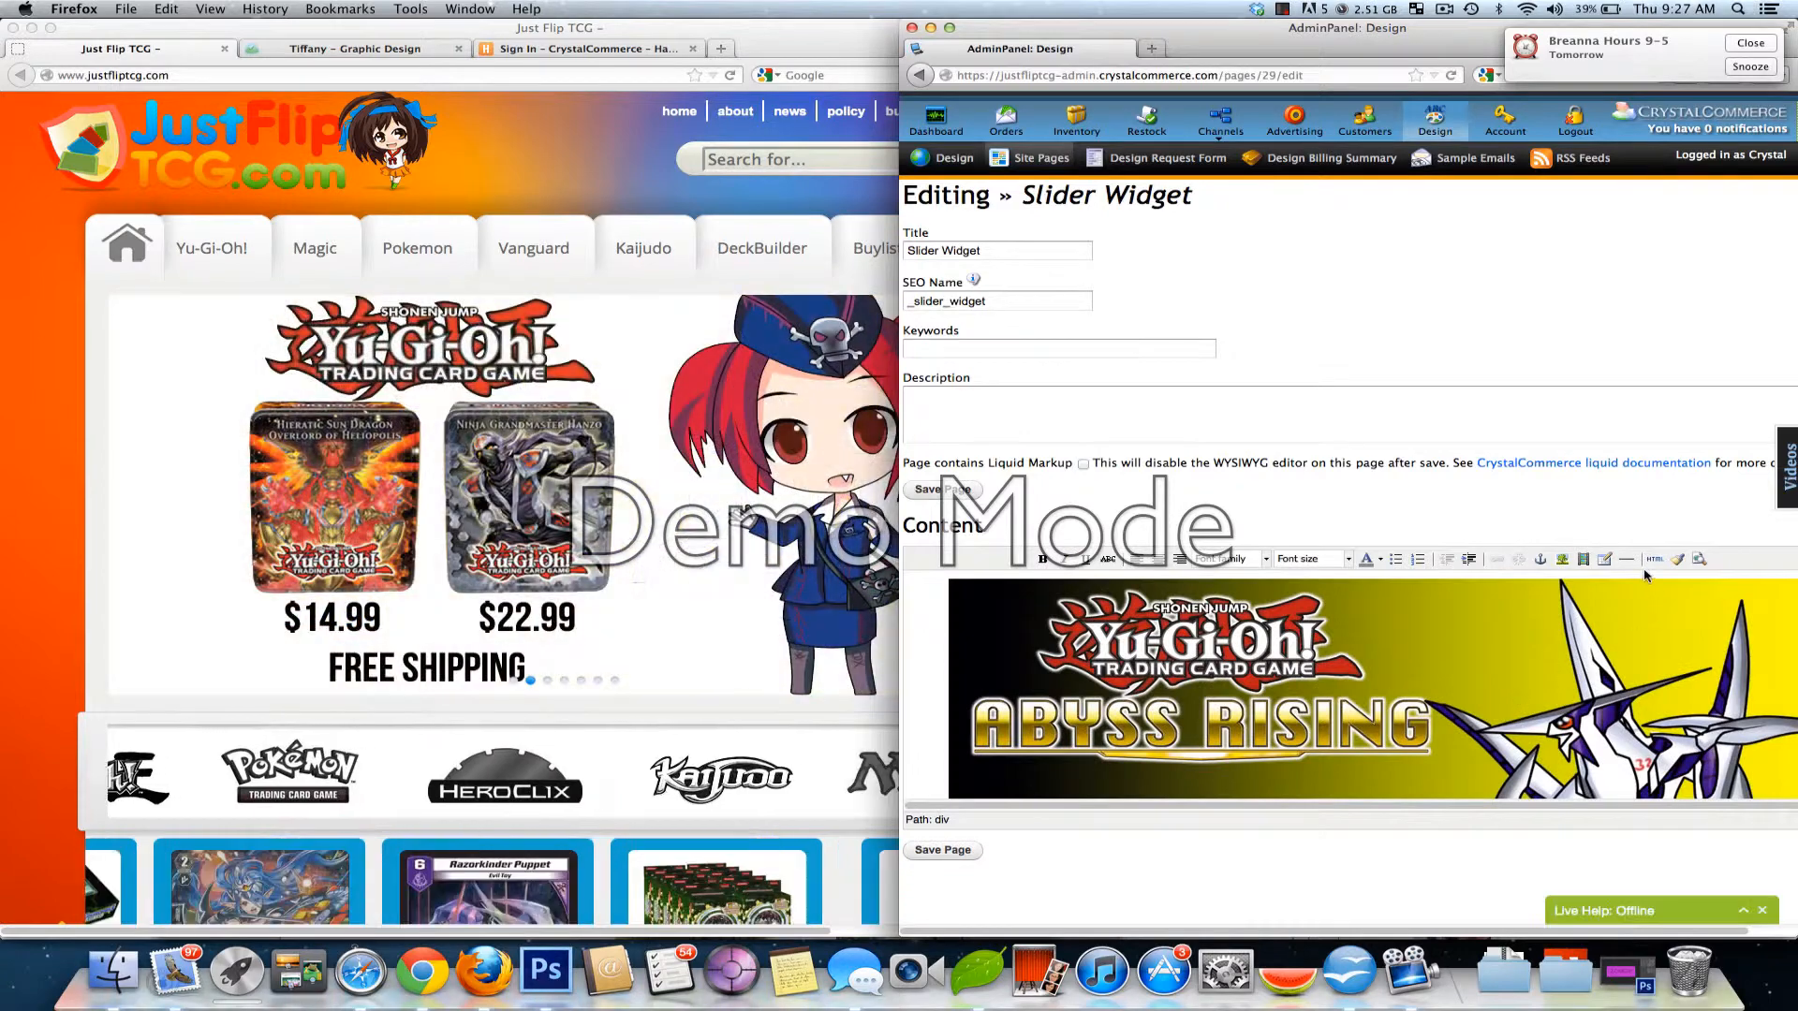
click(1655, 559)
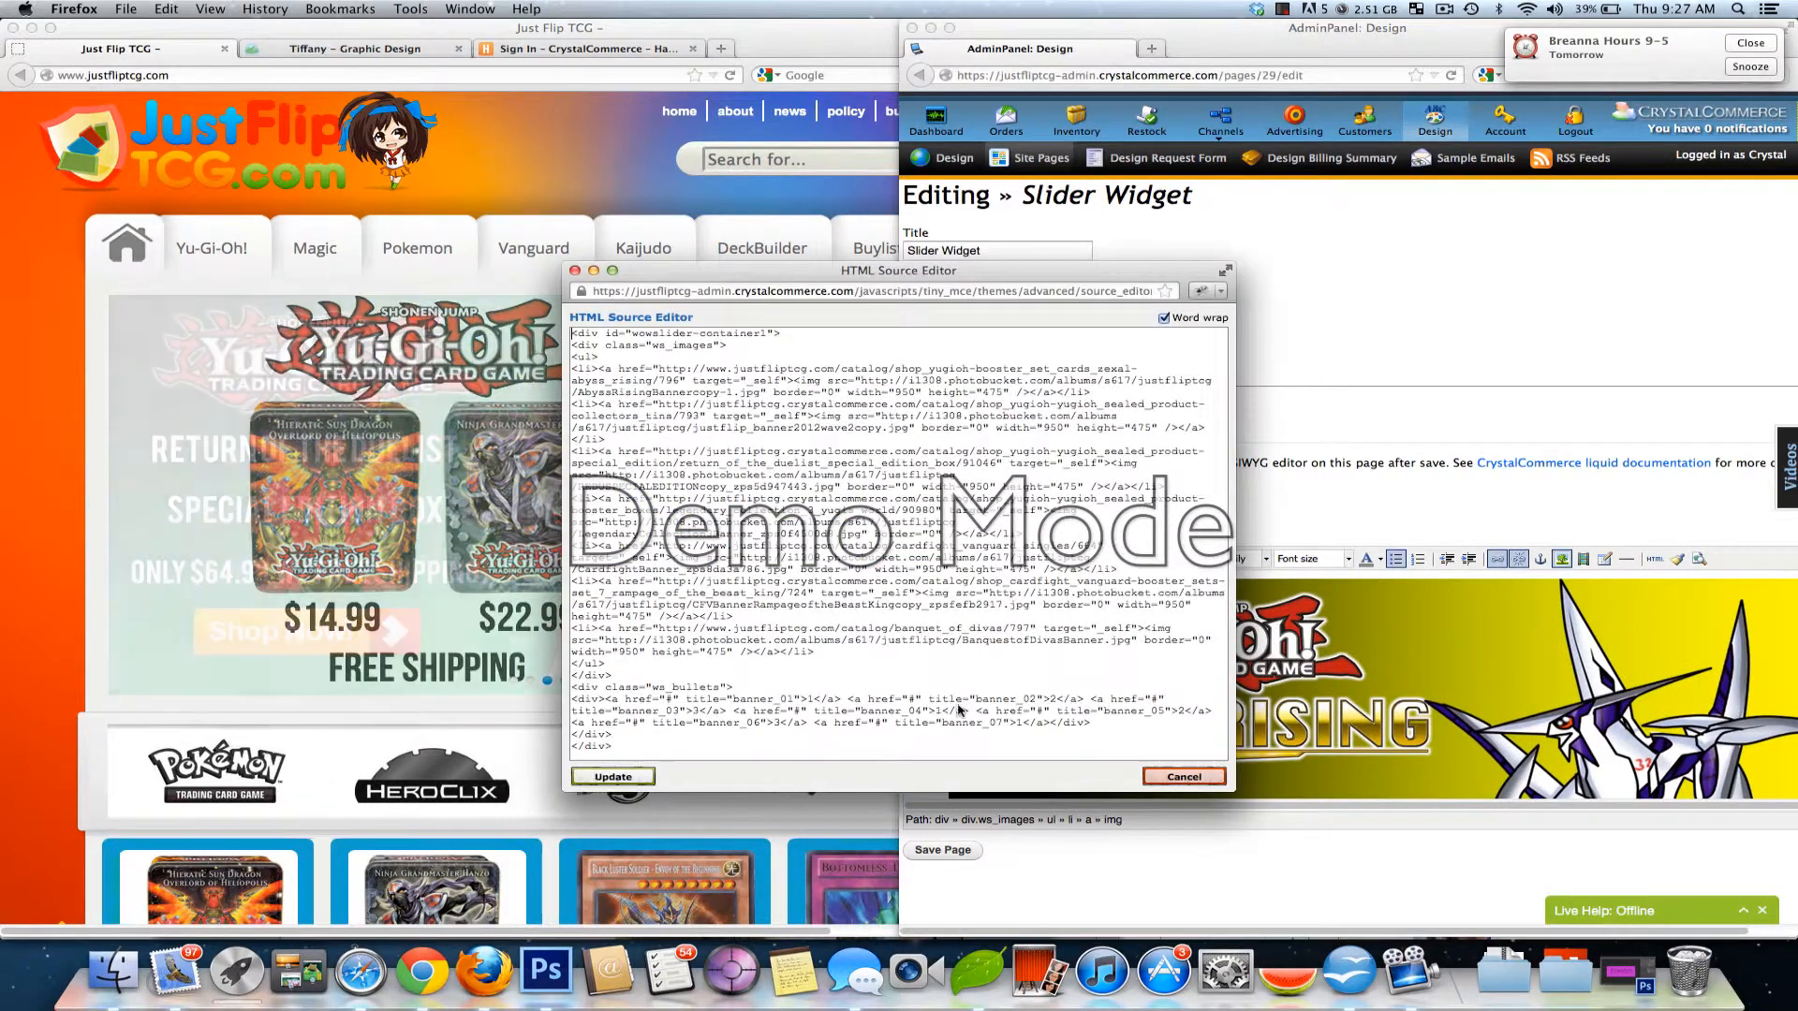
drag(890, 750, 574, 270)
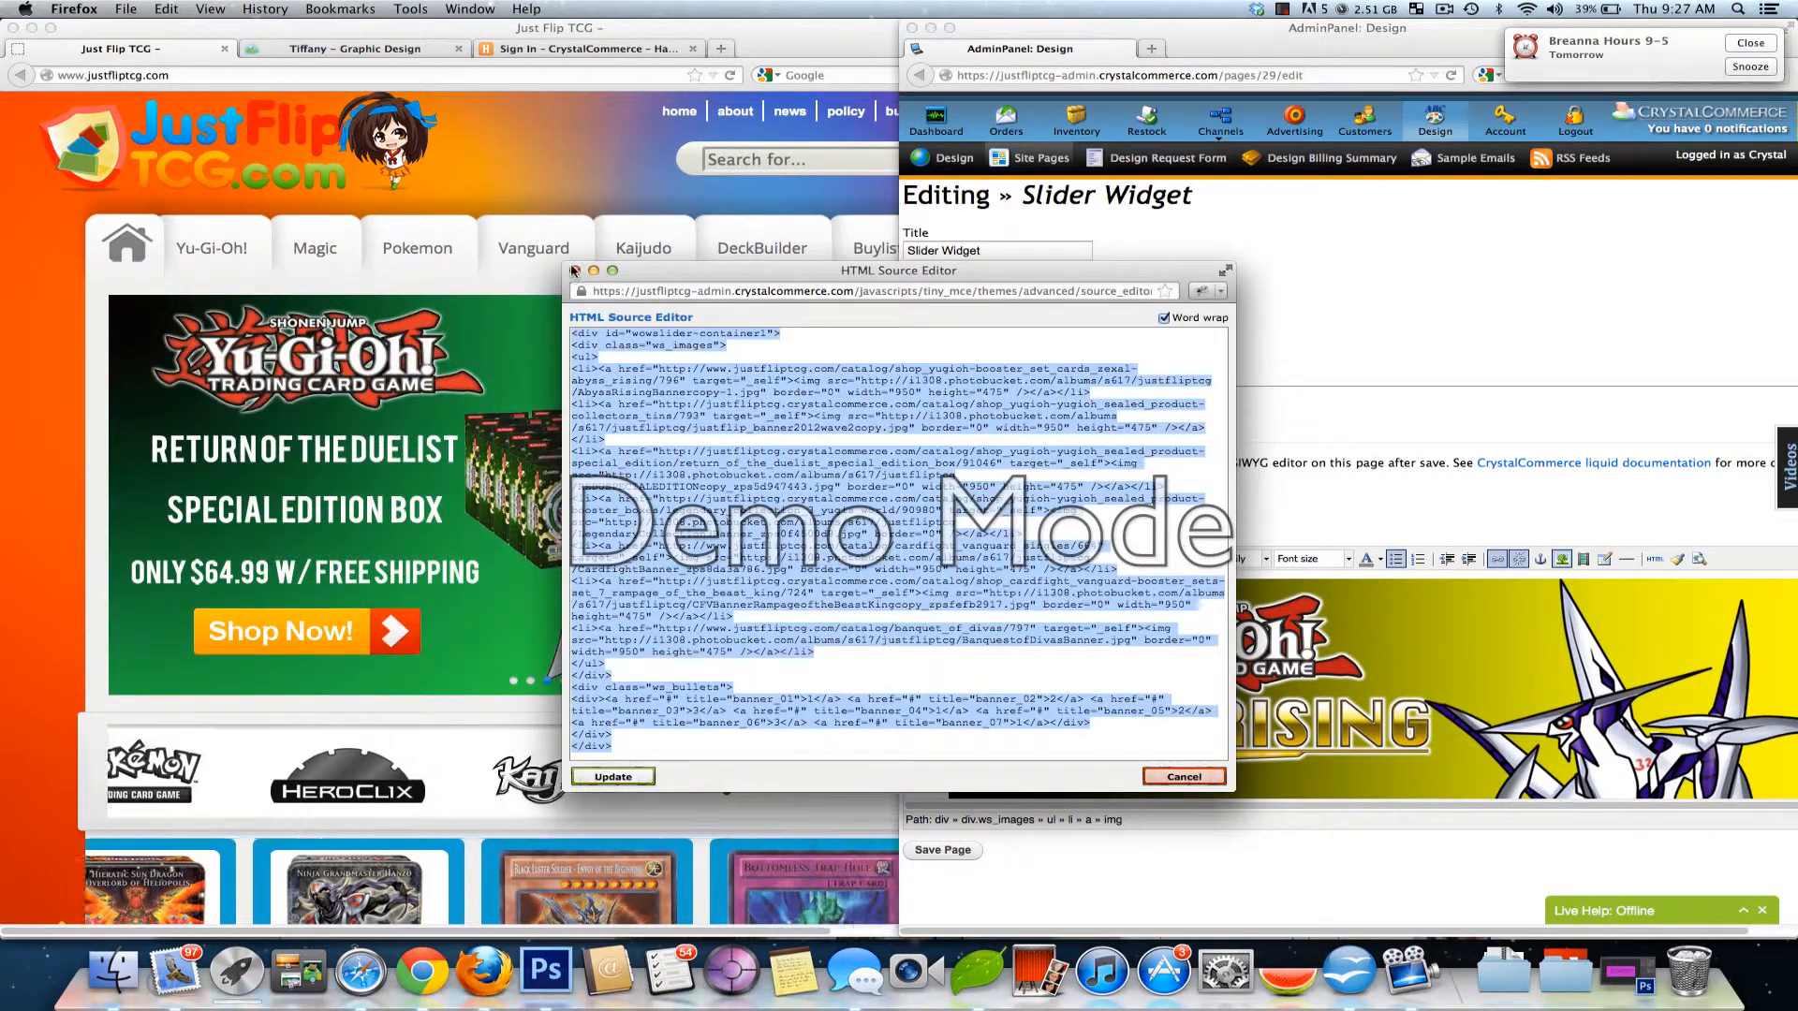
click(746, 620)
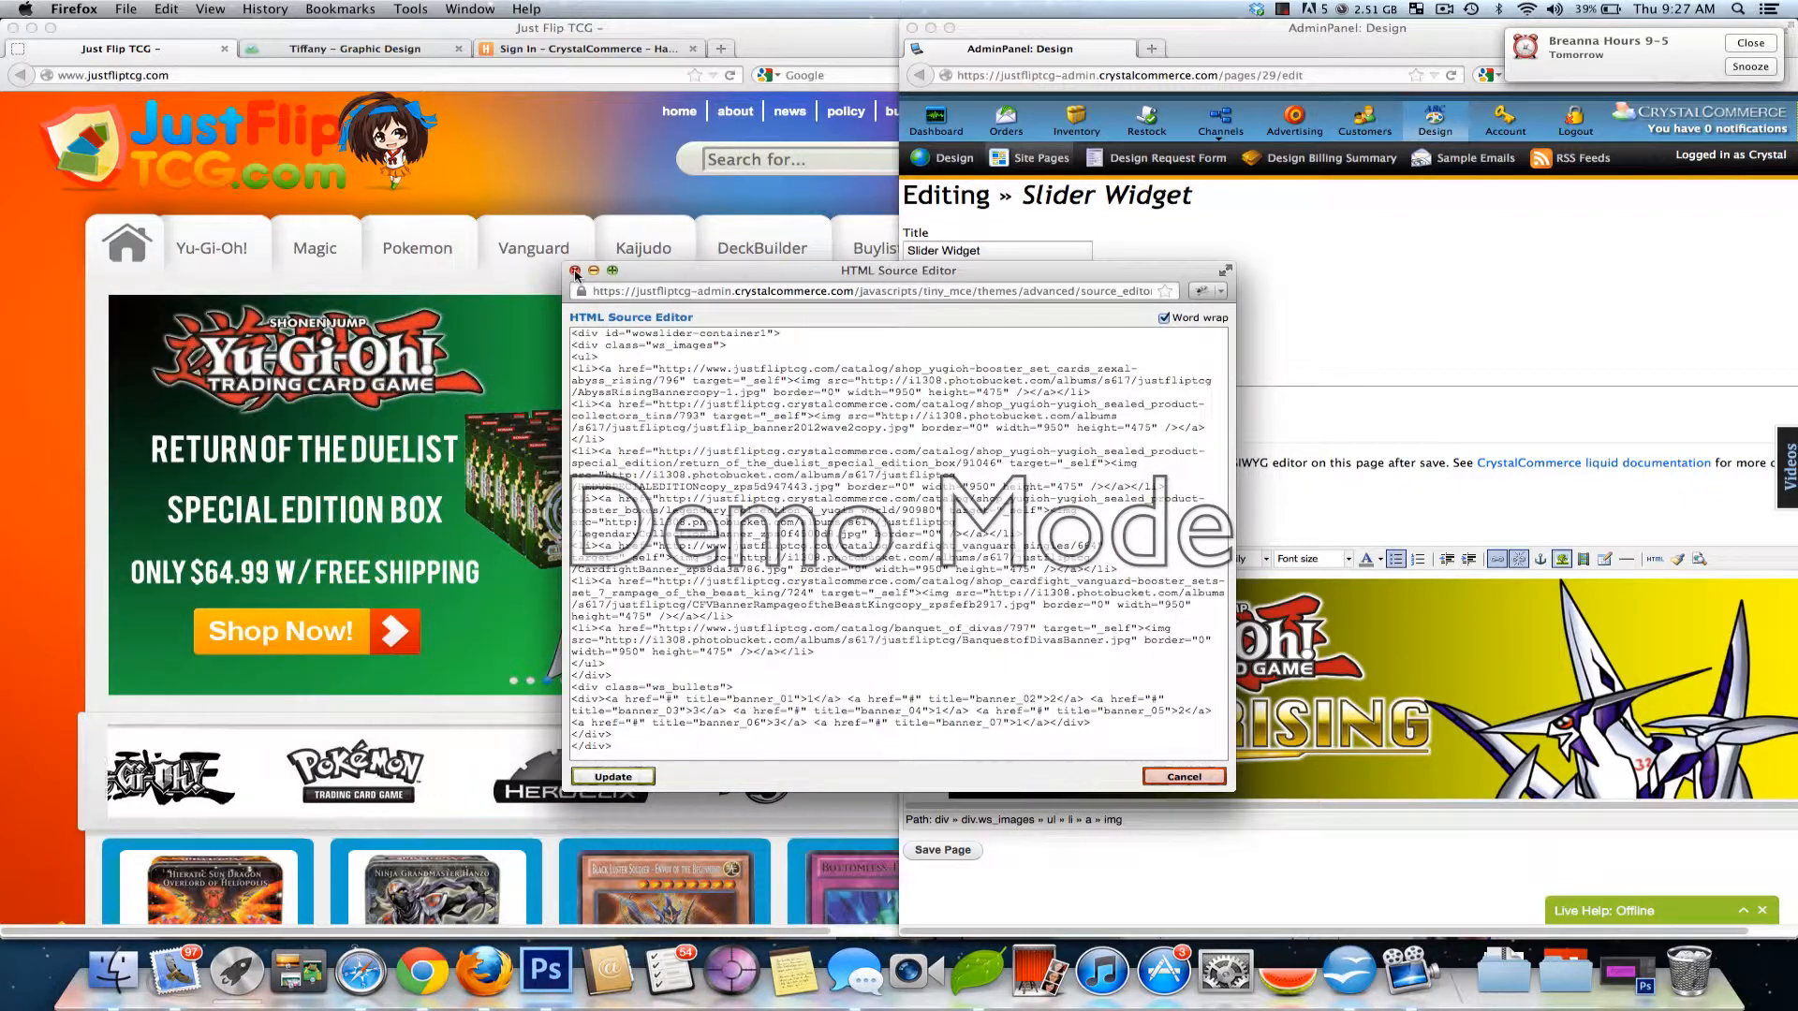
click(575, 272)
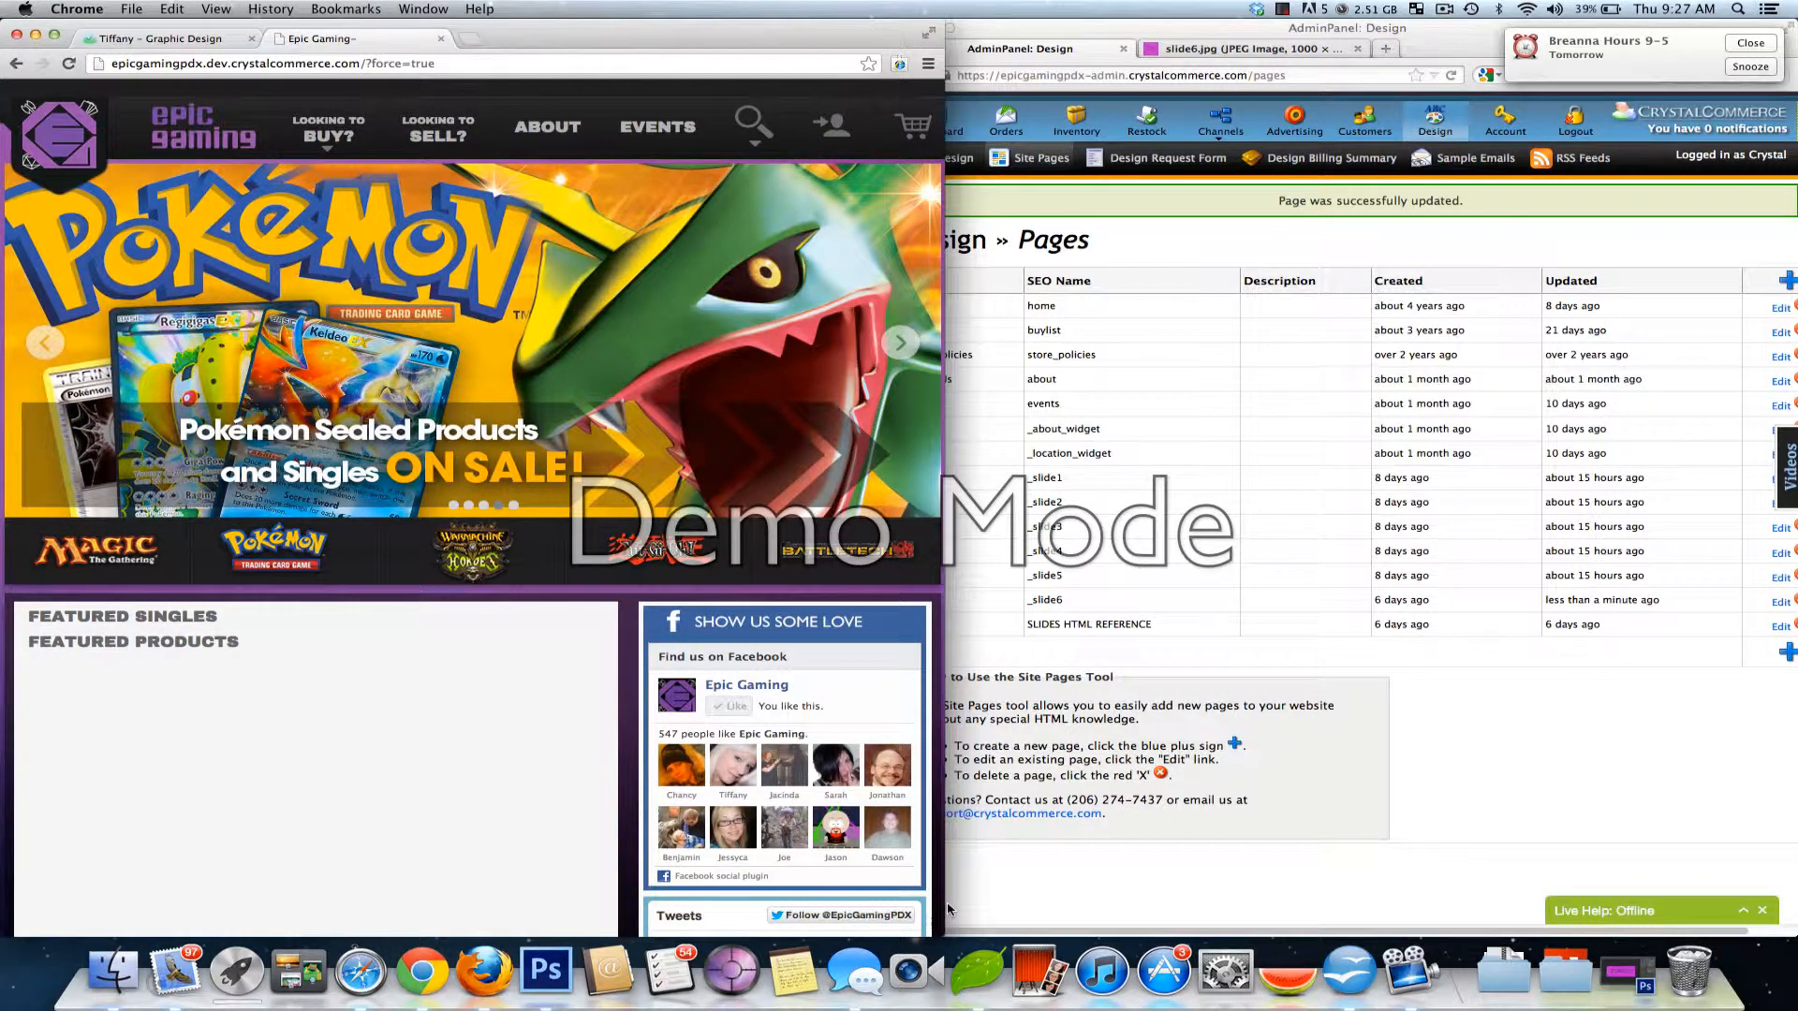
- Highlight the untitled entries from _about_widget to _slide6 in Epic Gaming's site pages list
mouse_move(947, 908)
mouse_down()
mouse_move(984, 907)
mouse_move(934, 907)
mouse_up()
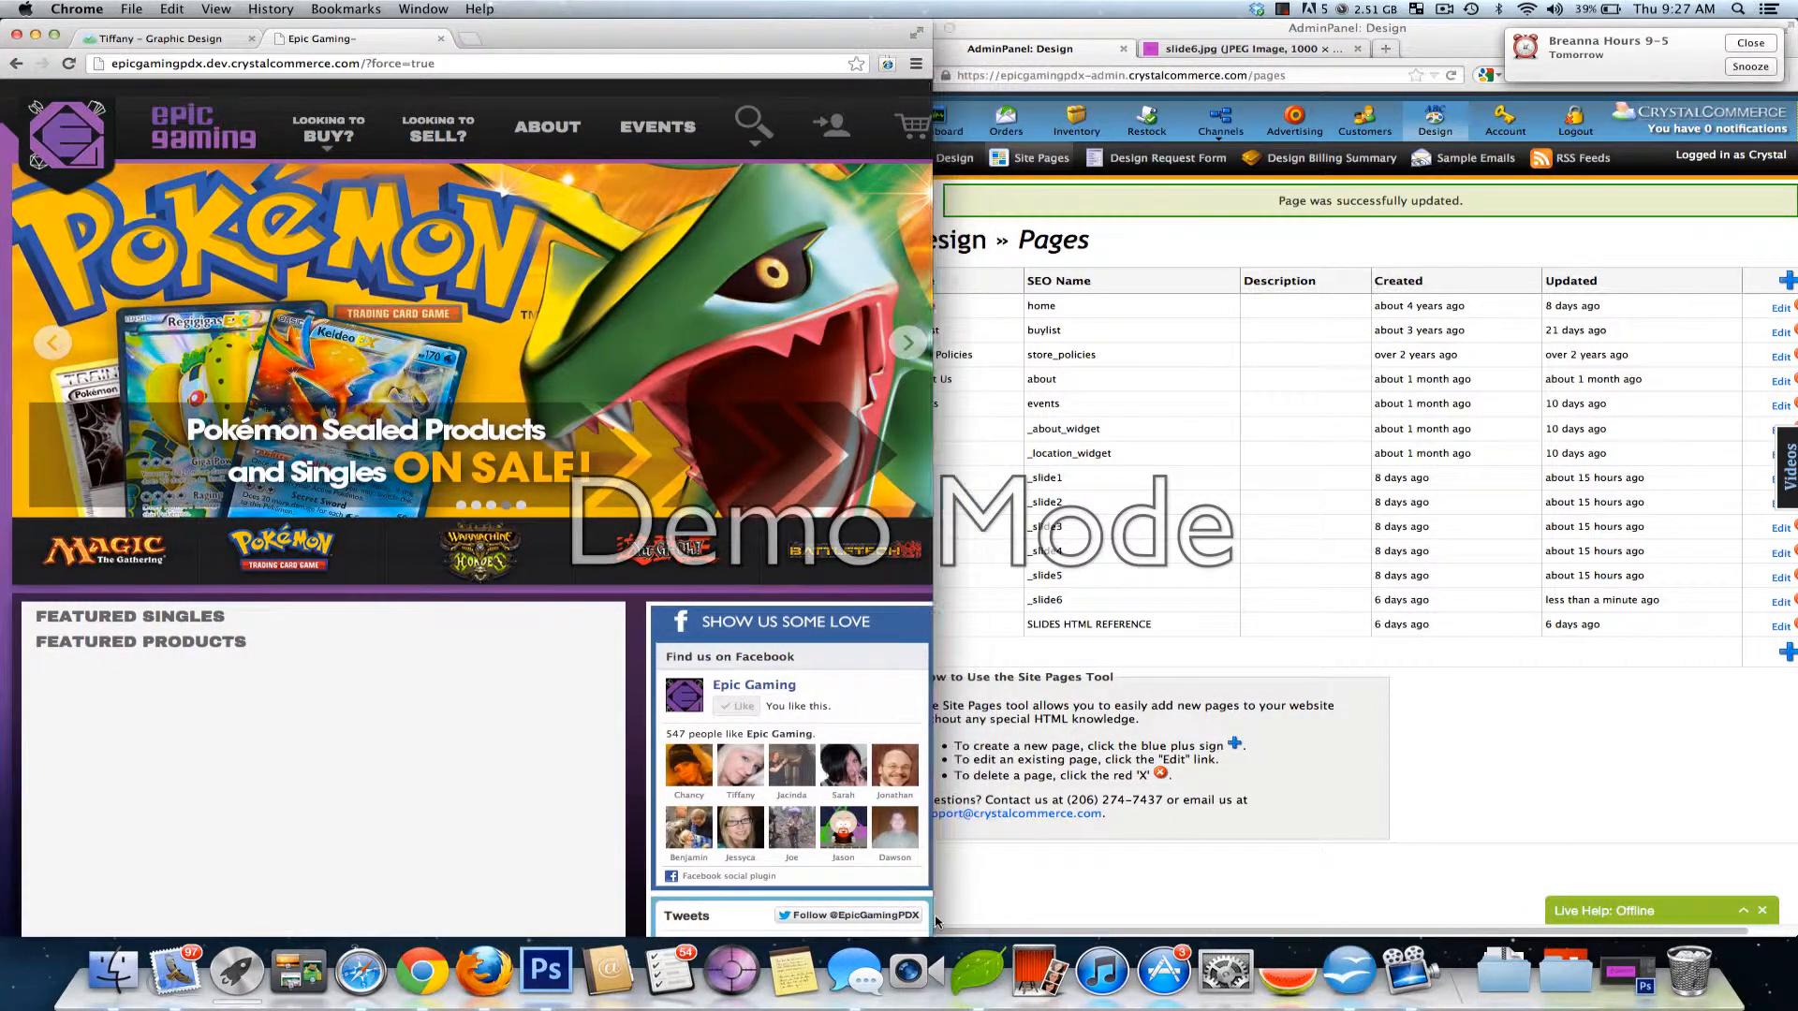
click(1024, 478)
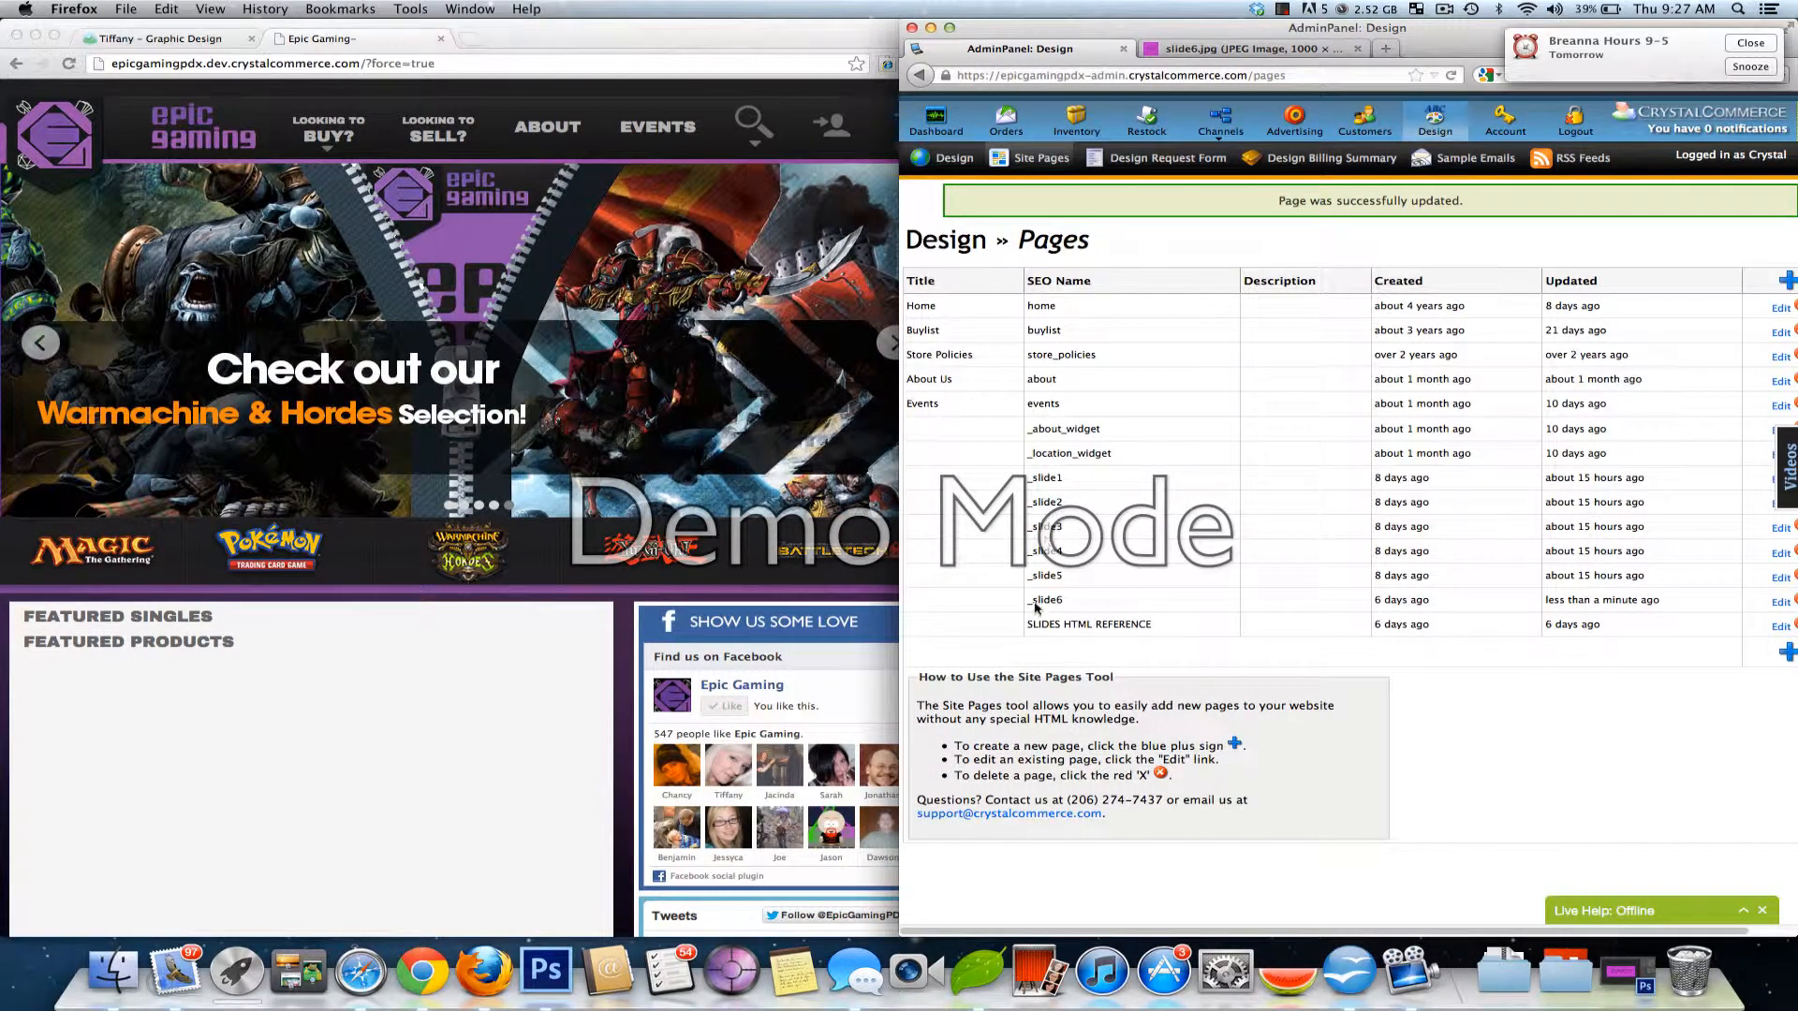
scroll(540, 843, down, 1)
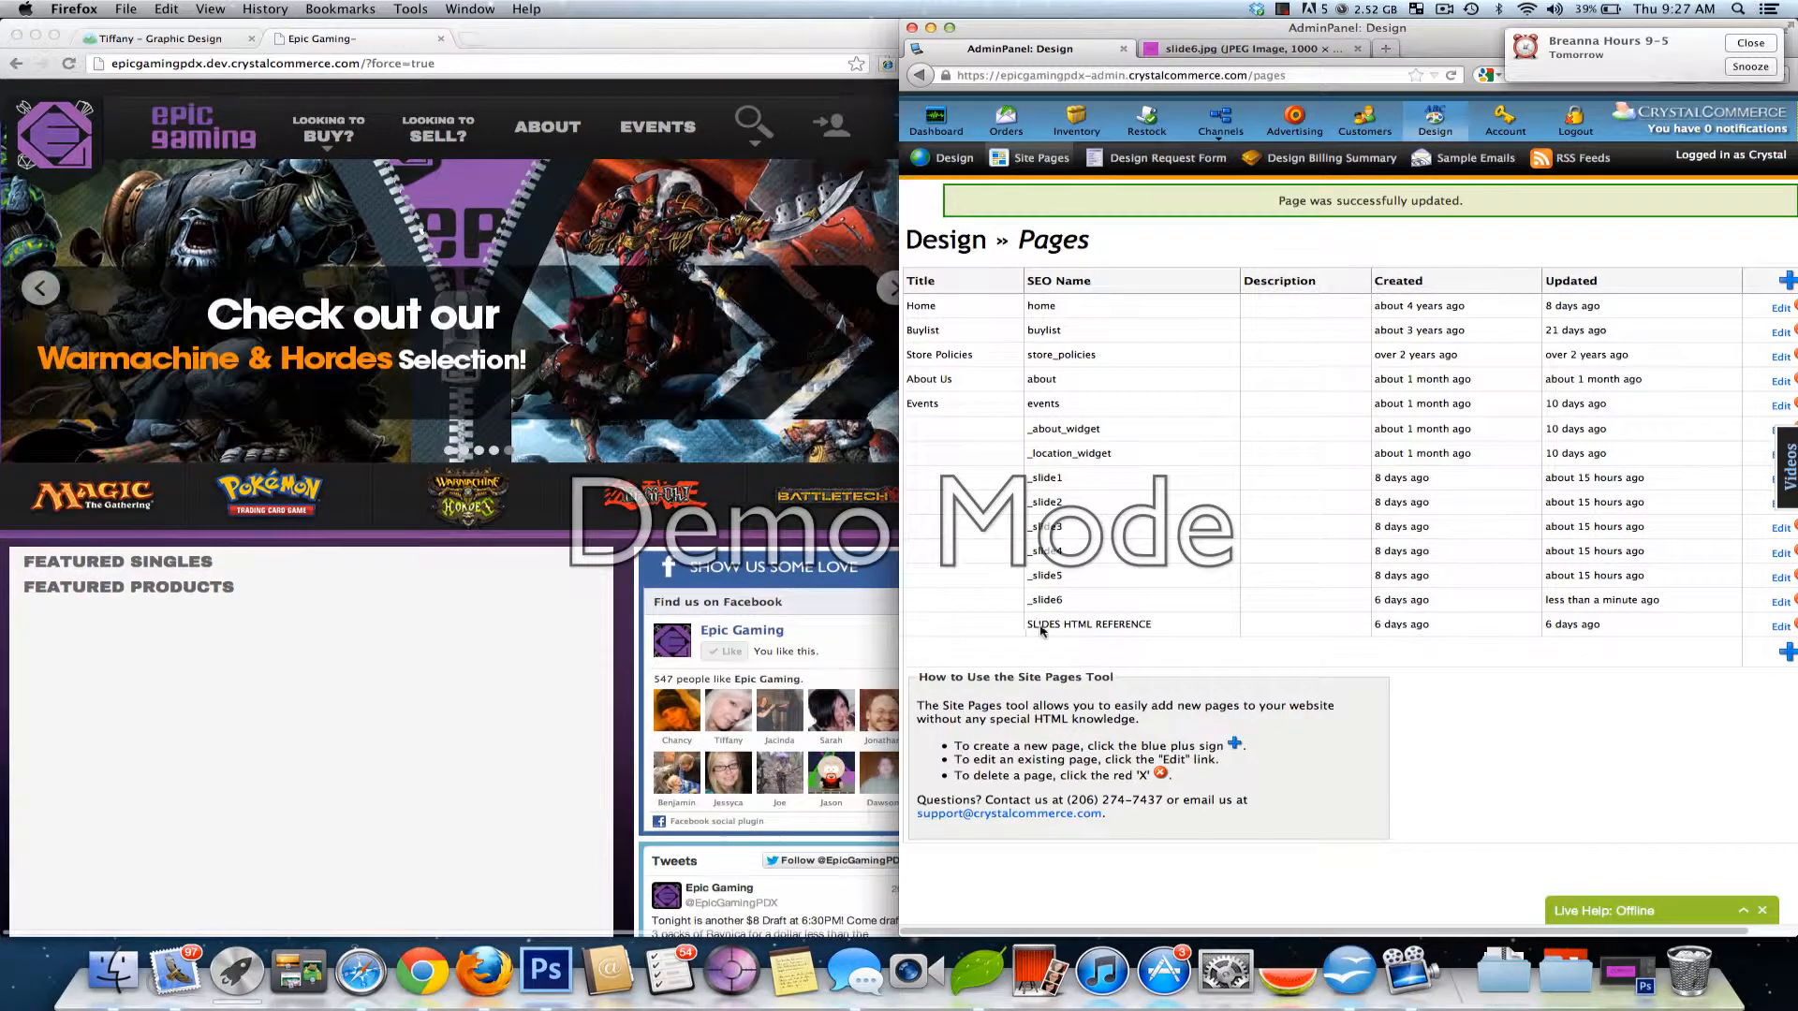
drag(988, 622, 974, 429)
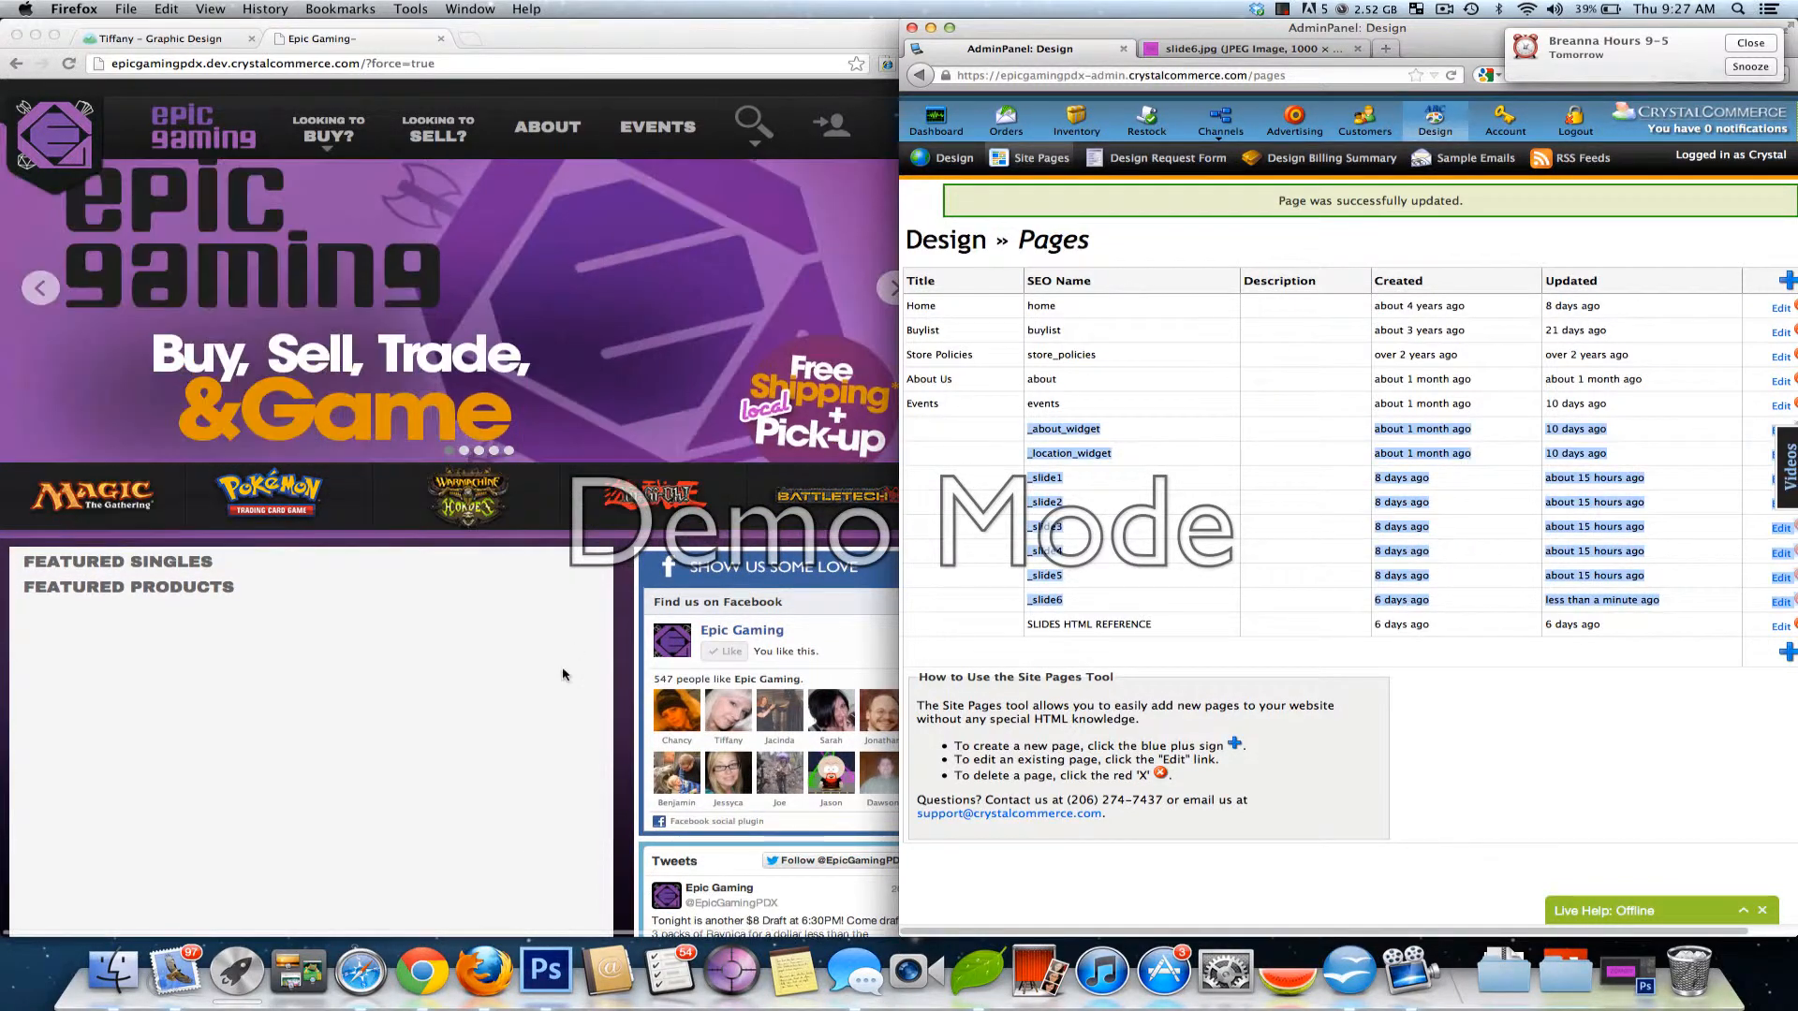
- Examine the Epic Gaming storefront's footer, highlight its links from Home to Events, and return to the homepage slider
scroll(565, 674, down, 10)
scroll(564, 674, down, 5)
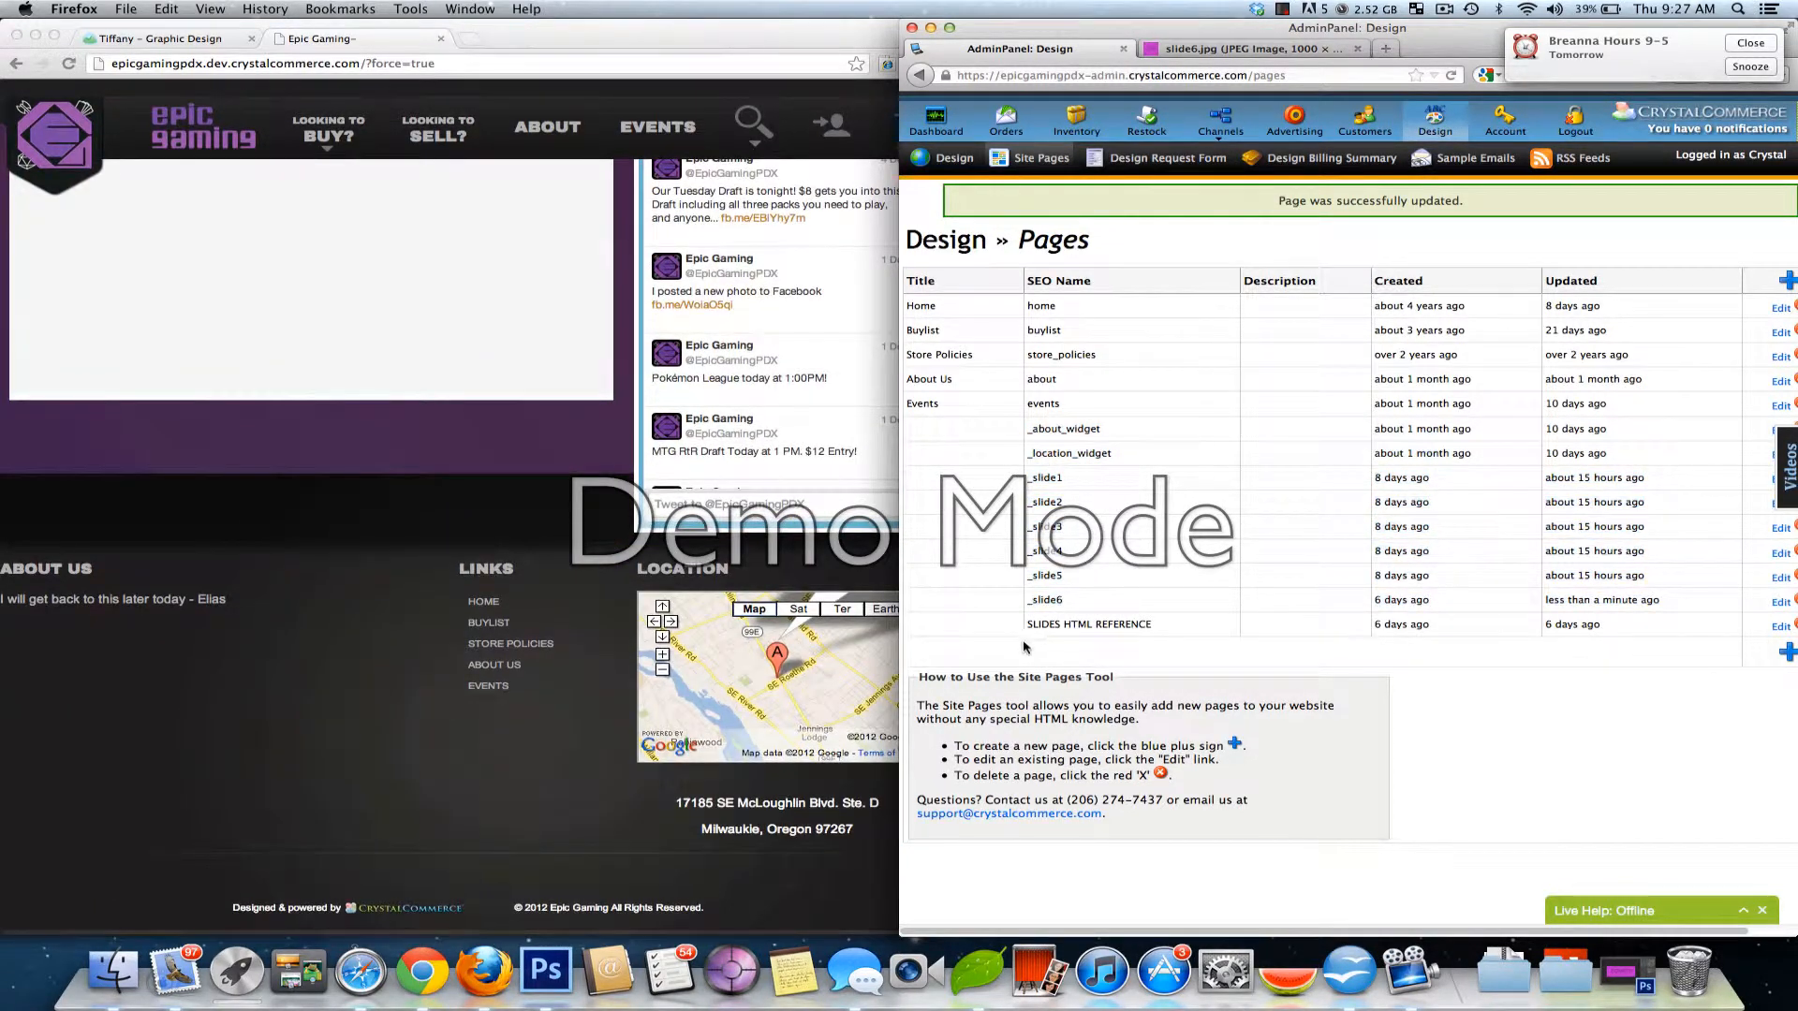
click(511, 683)
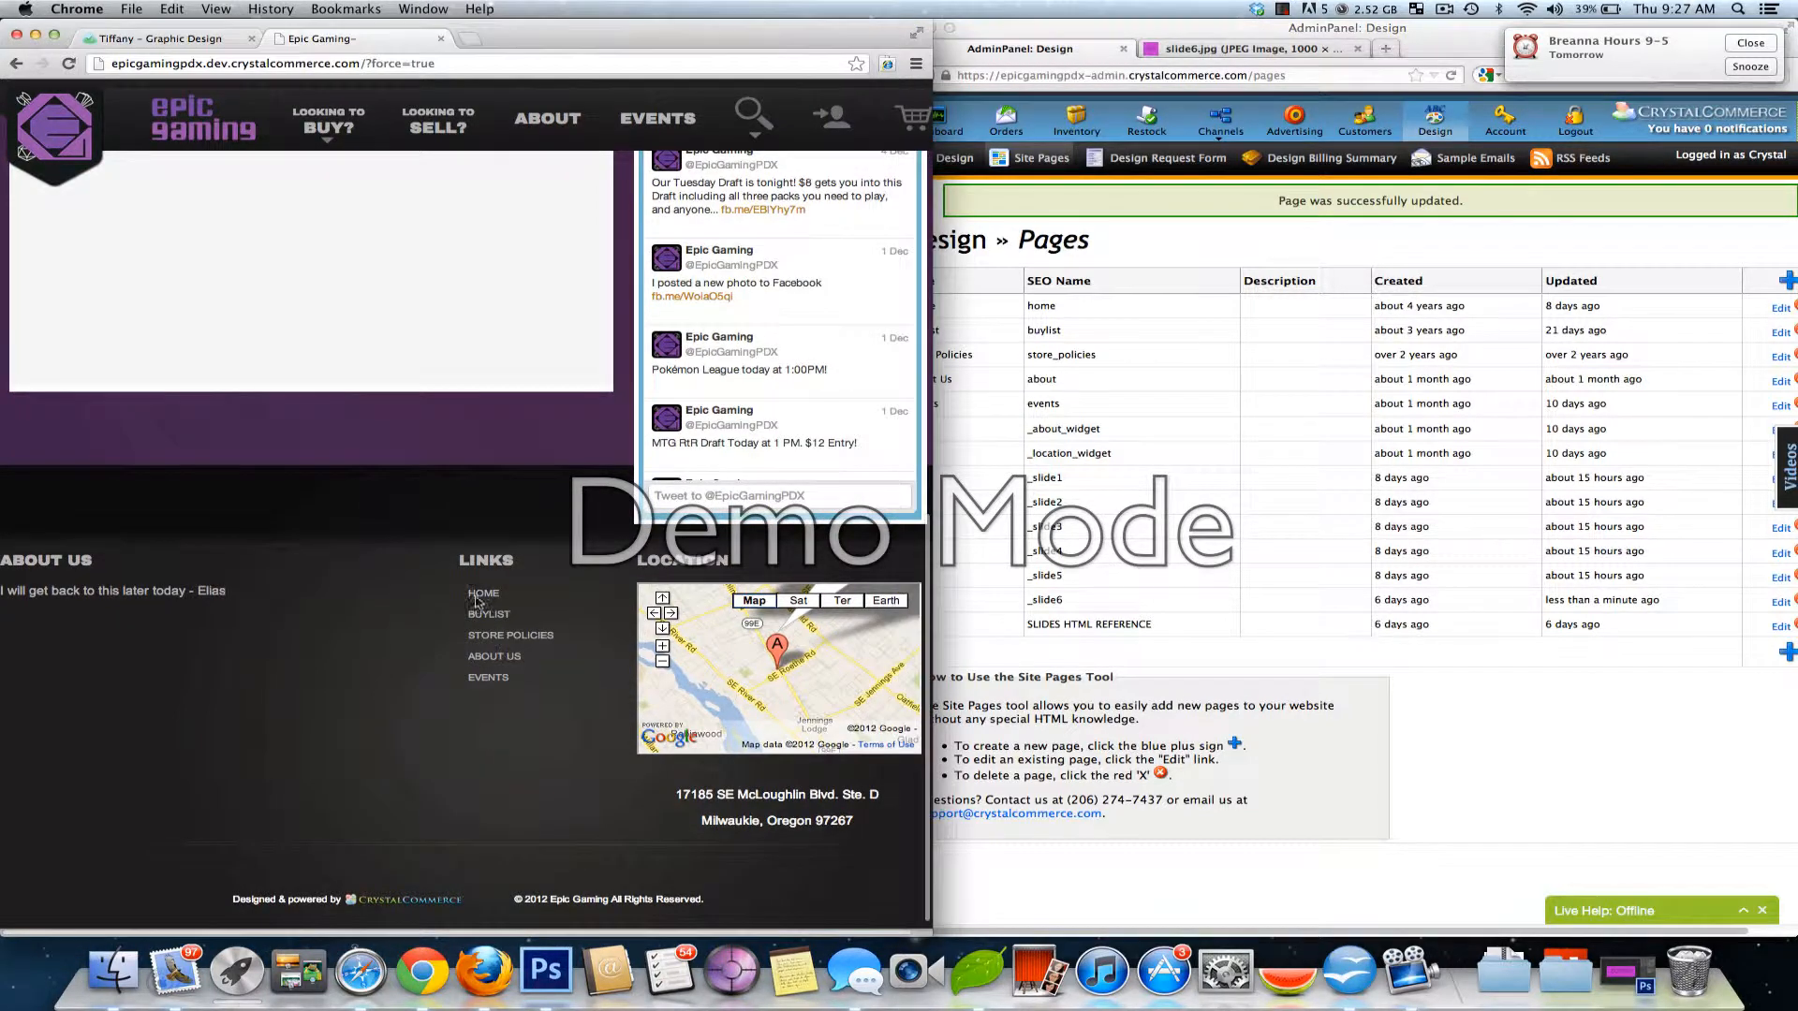
drag(465, 592, 528, 730)
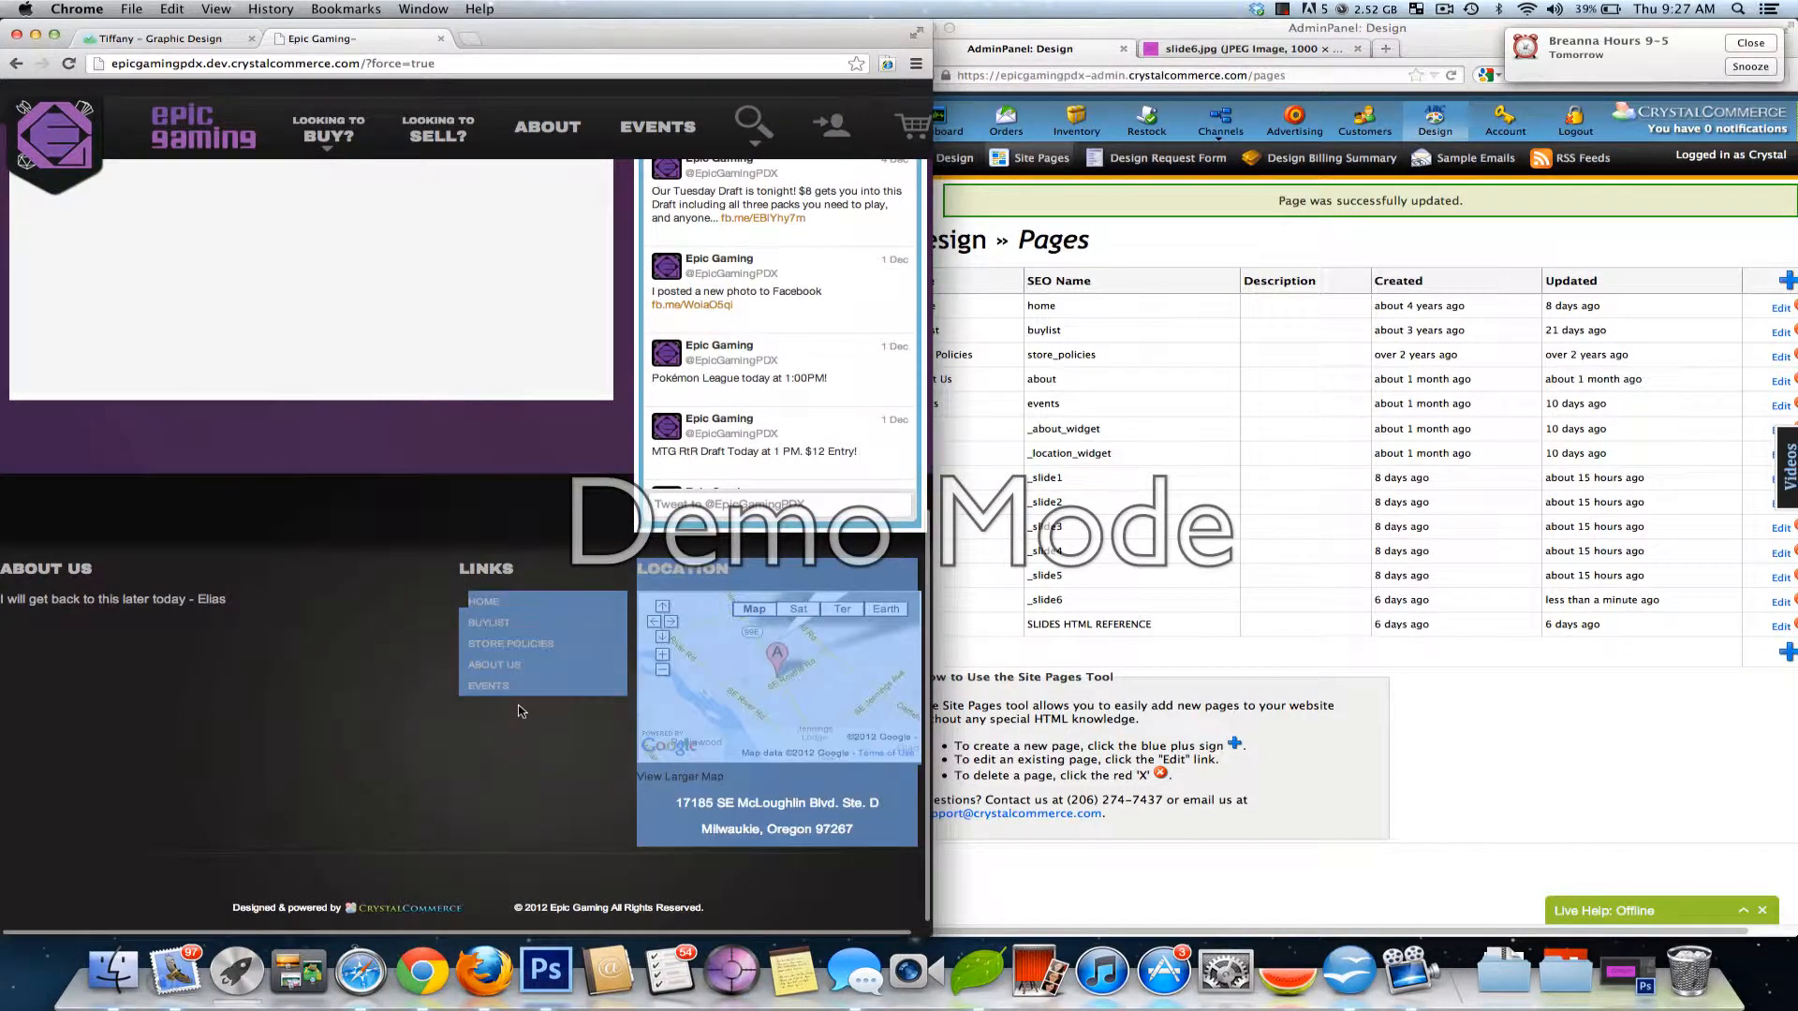
click(513, 757)
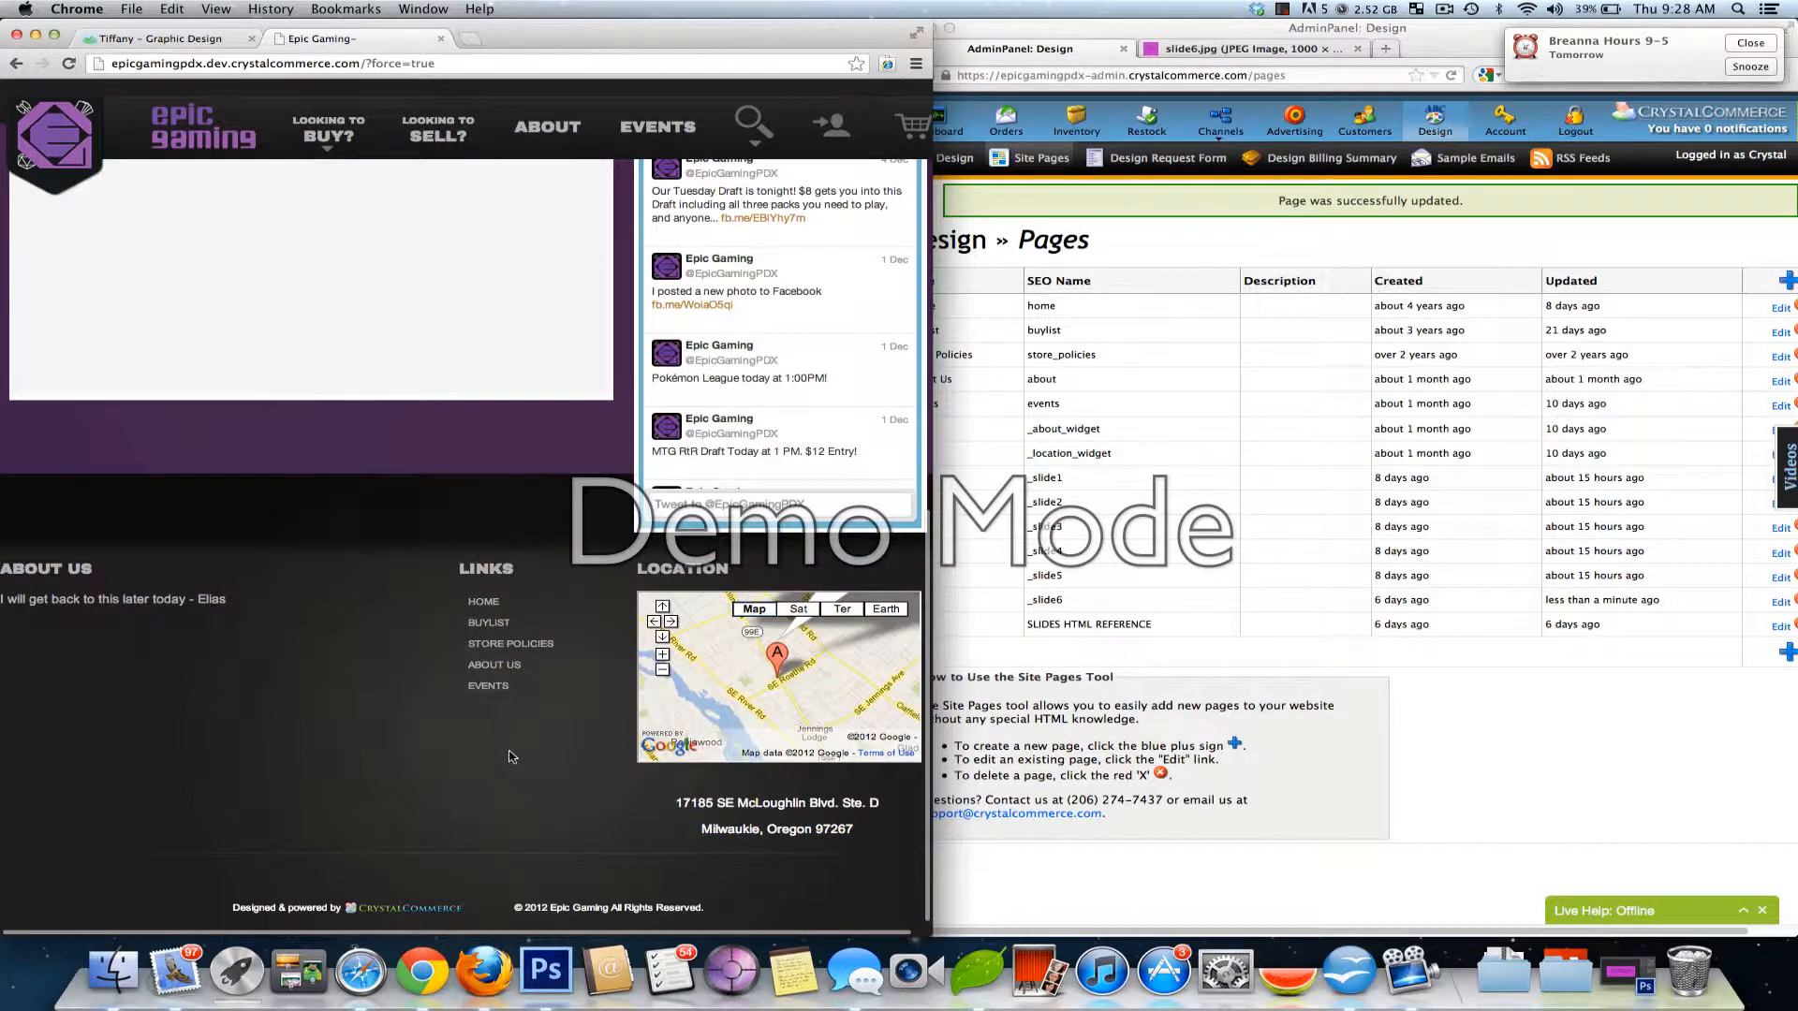
key(super+r)
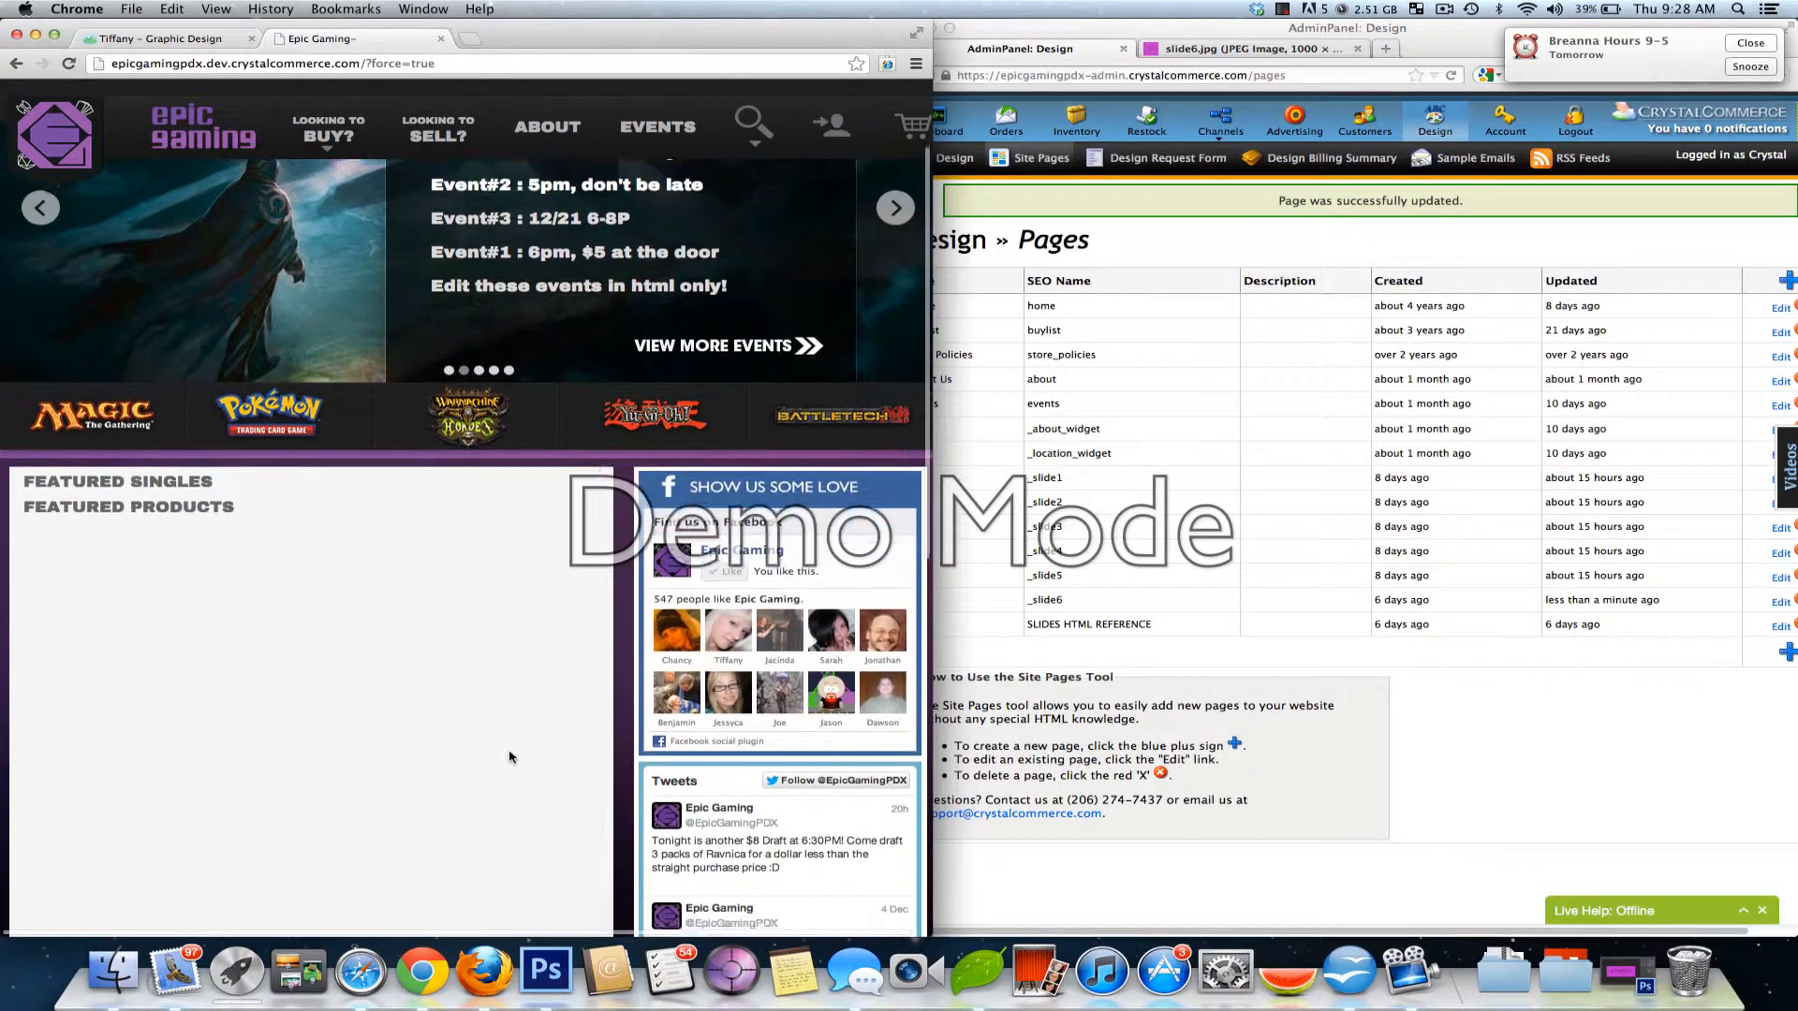
scroll(512, 757, up, 10)
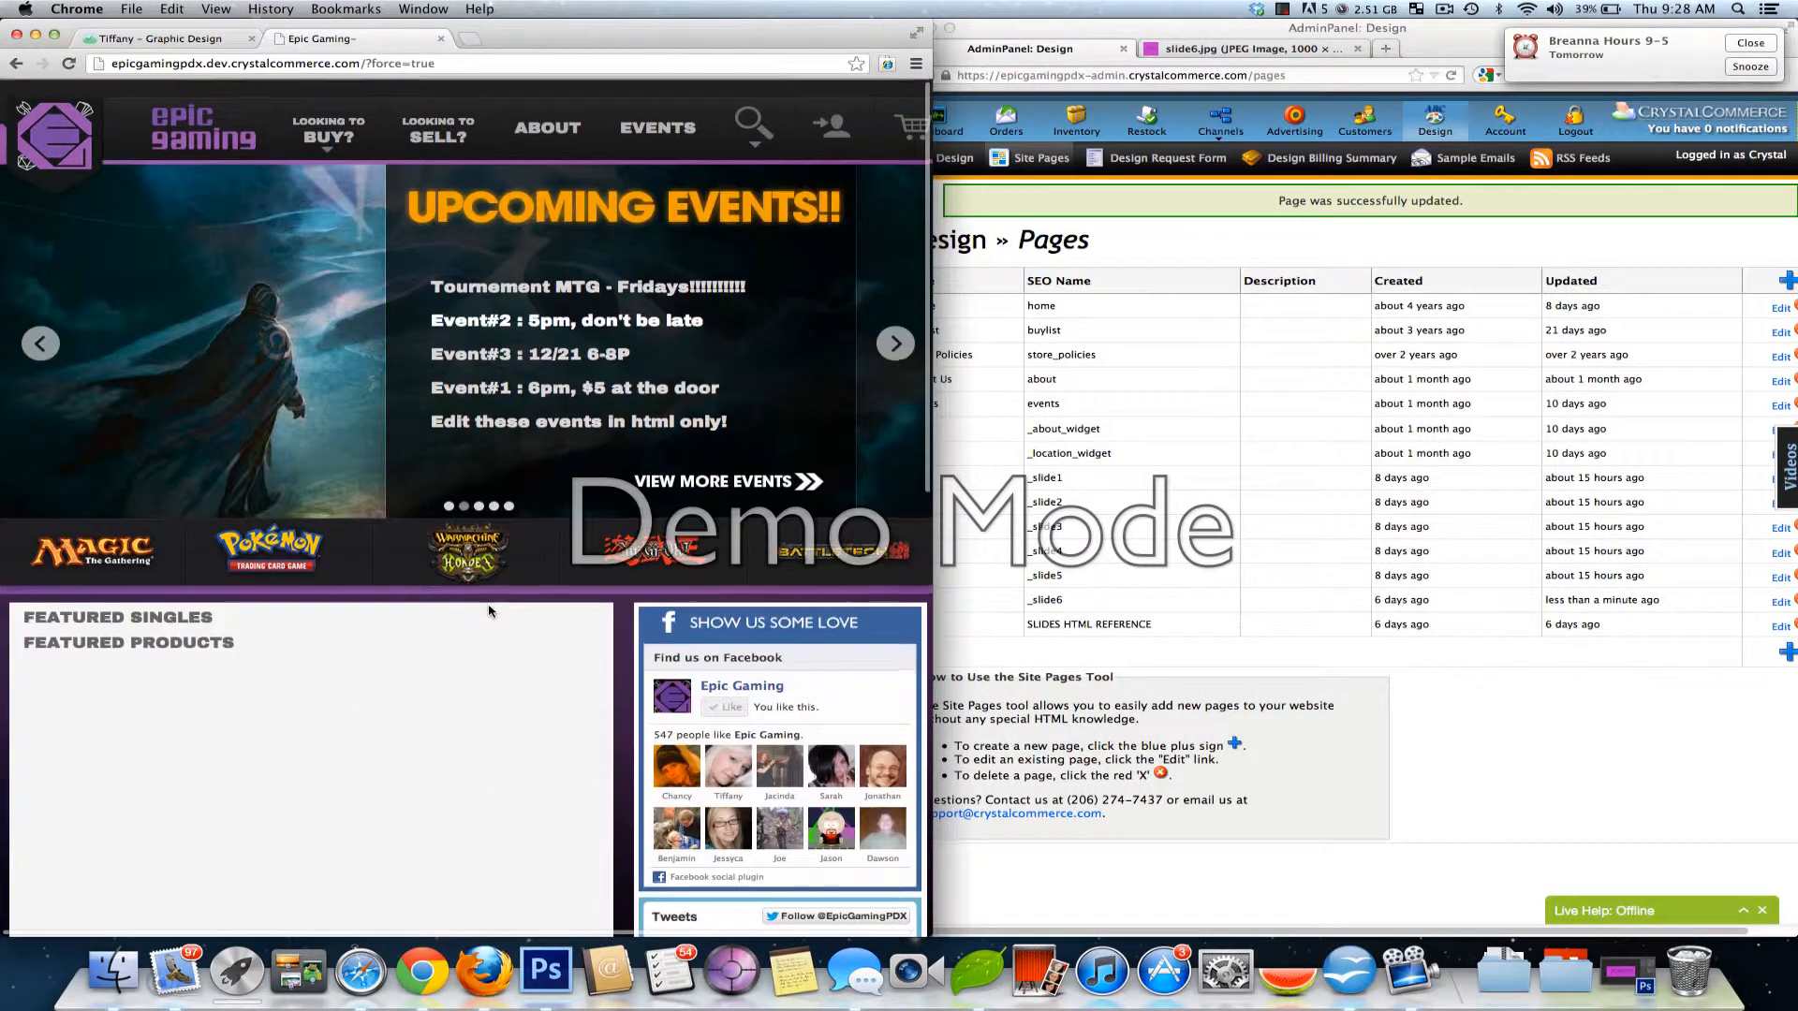
- Widen the Epic Gaming admin window and open the _slide1 page for editing
click(1014, 508)
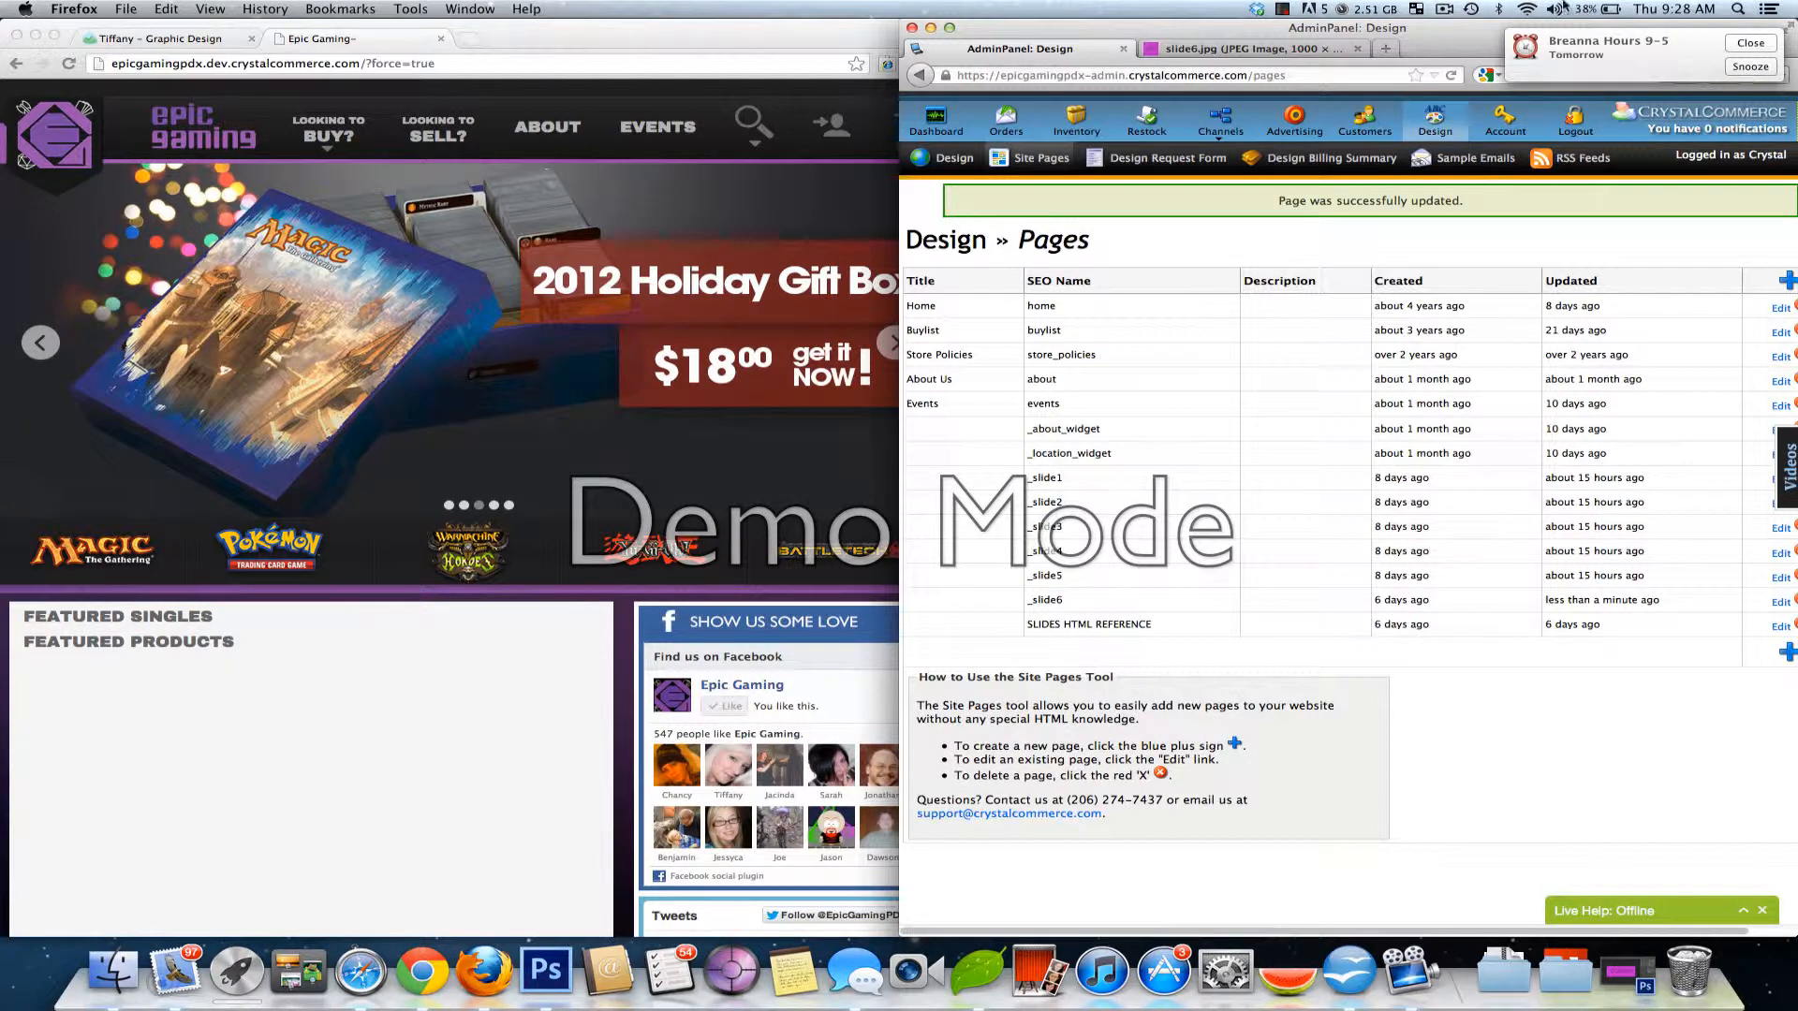
drag(899, 239, 589, 244)
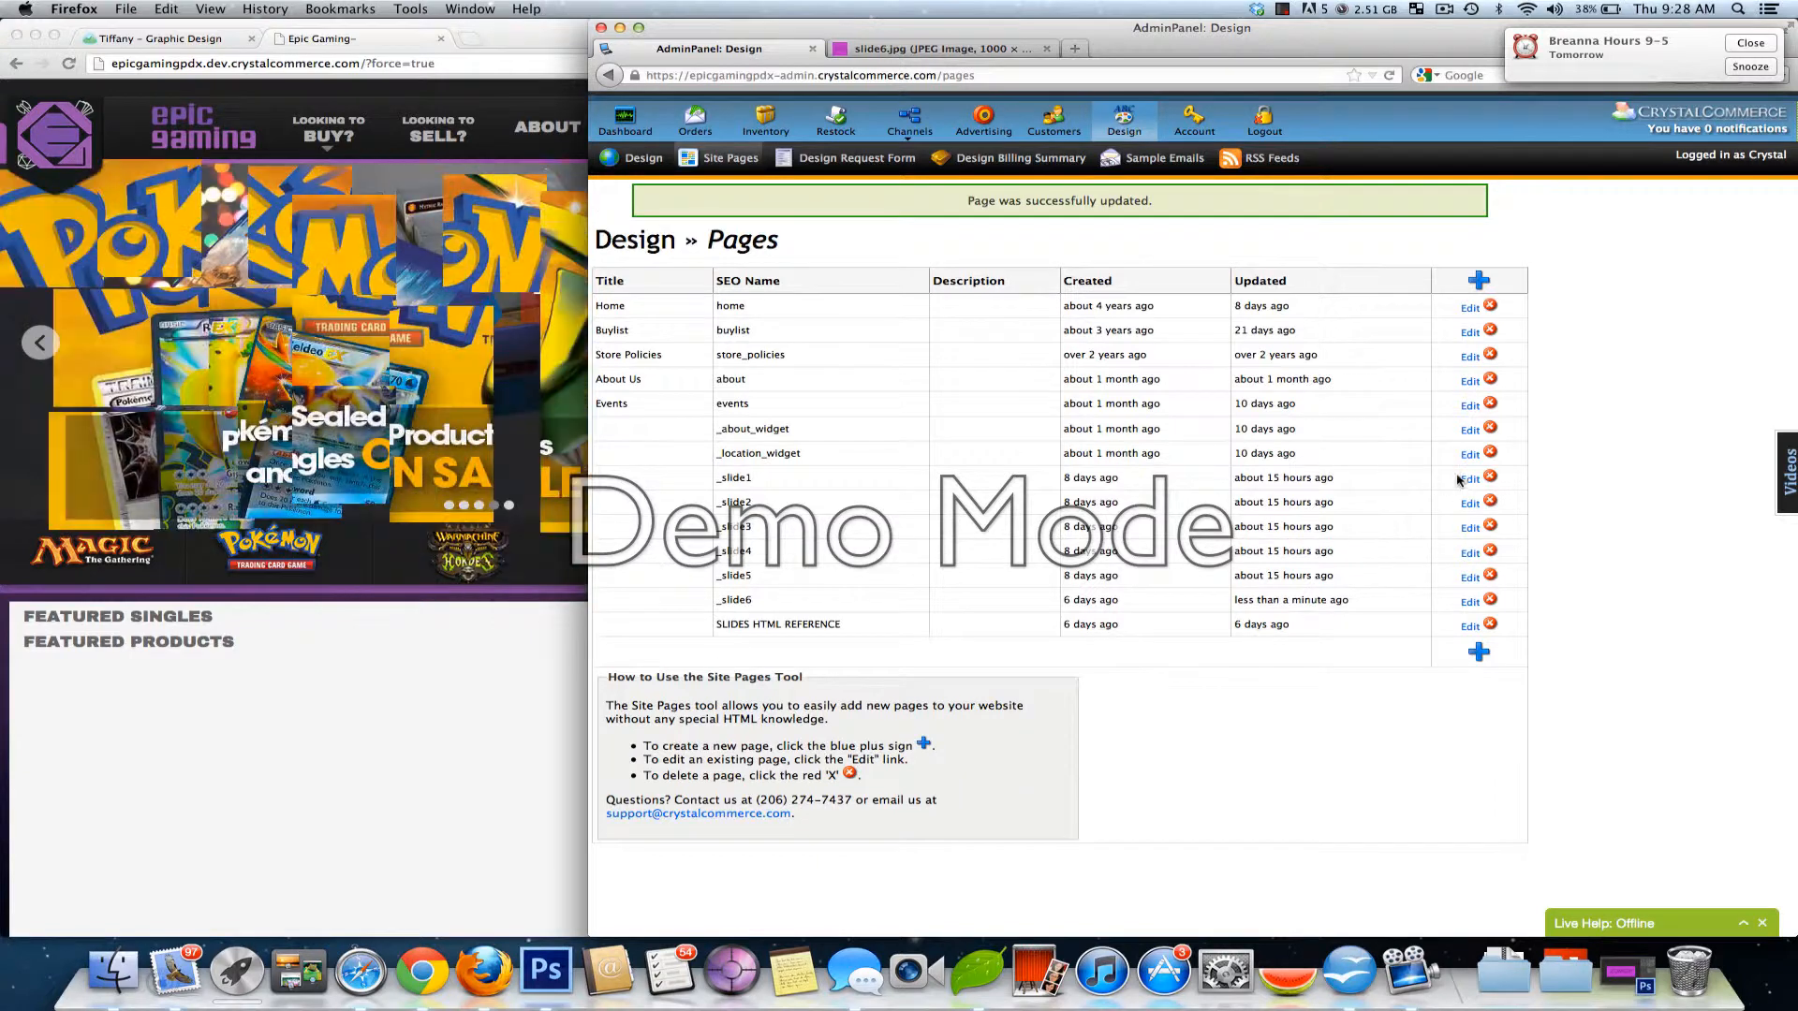
click(1471, 481)
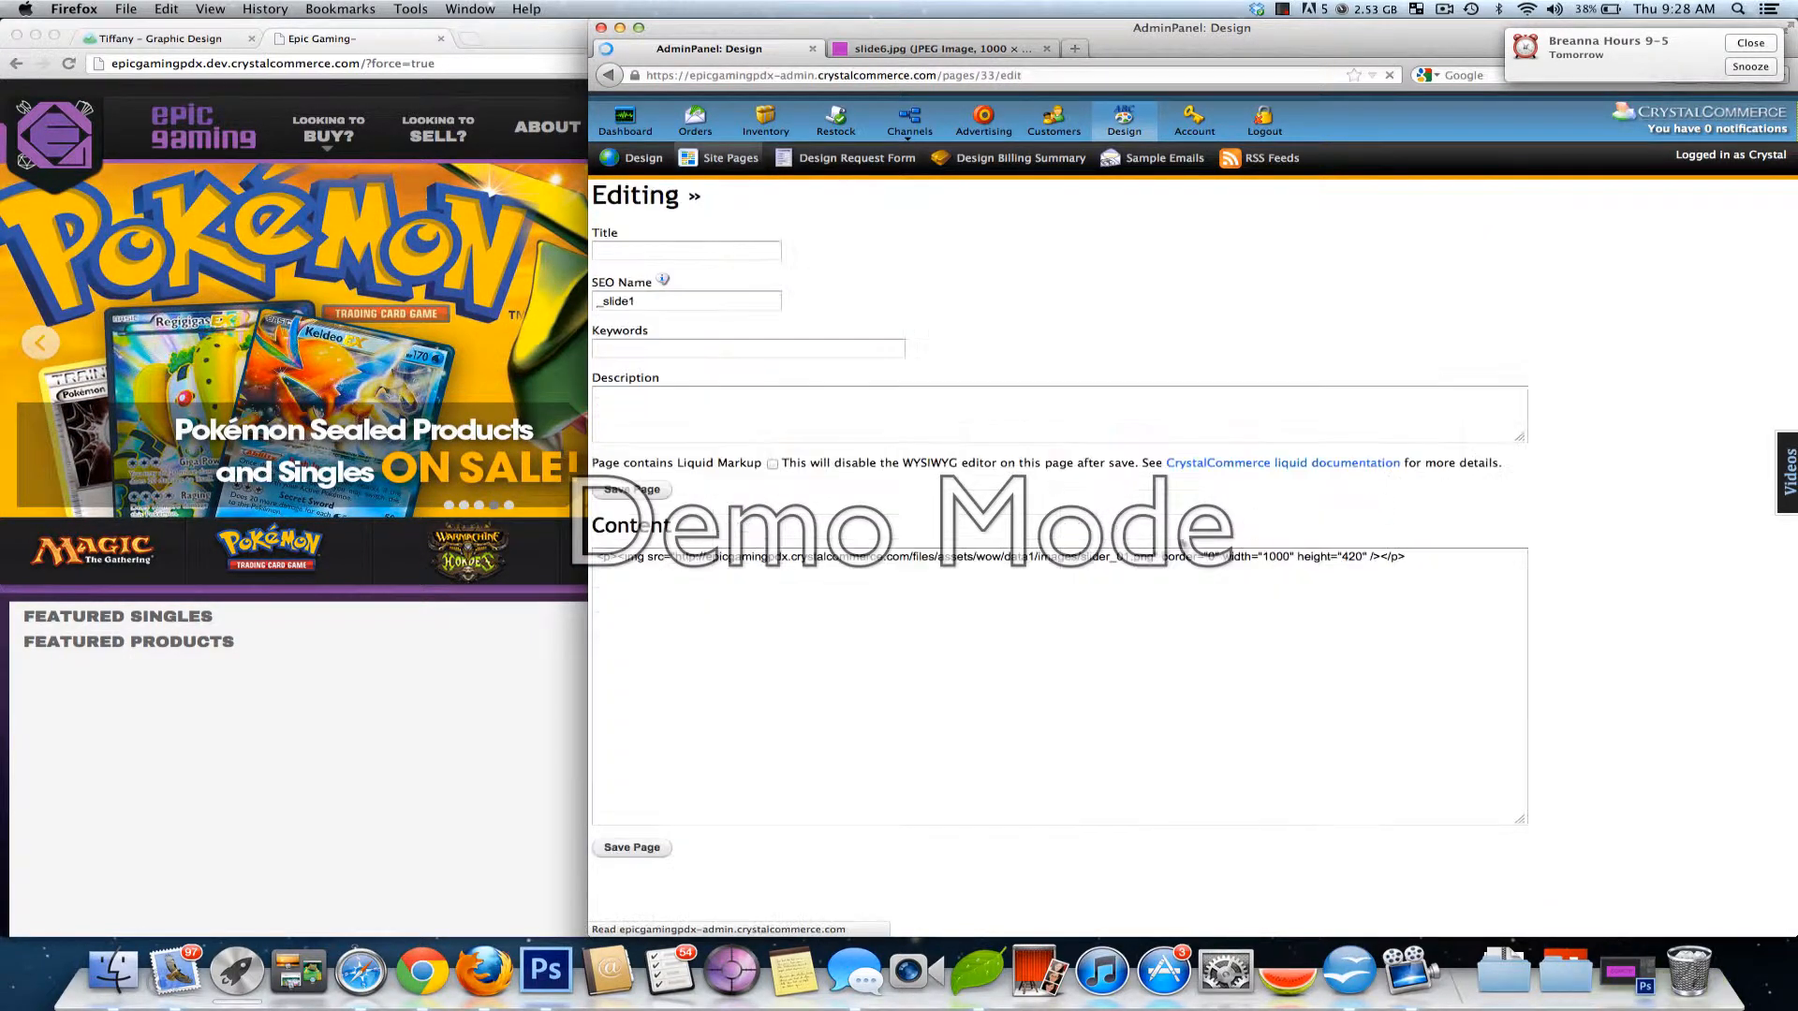
- Examine the banner image in the _slide1 page content and compare it with the live Epic Gaming homepage slide
scroll(1051, 749, down, 2)
click(1010, 689)
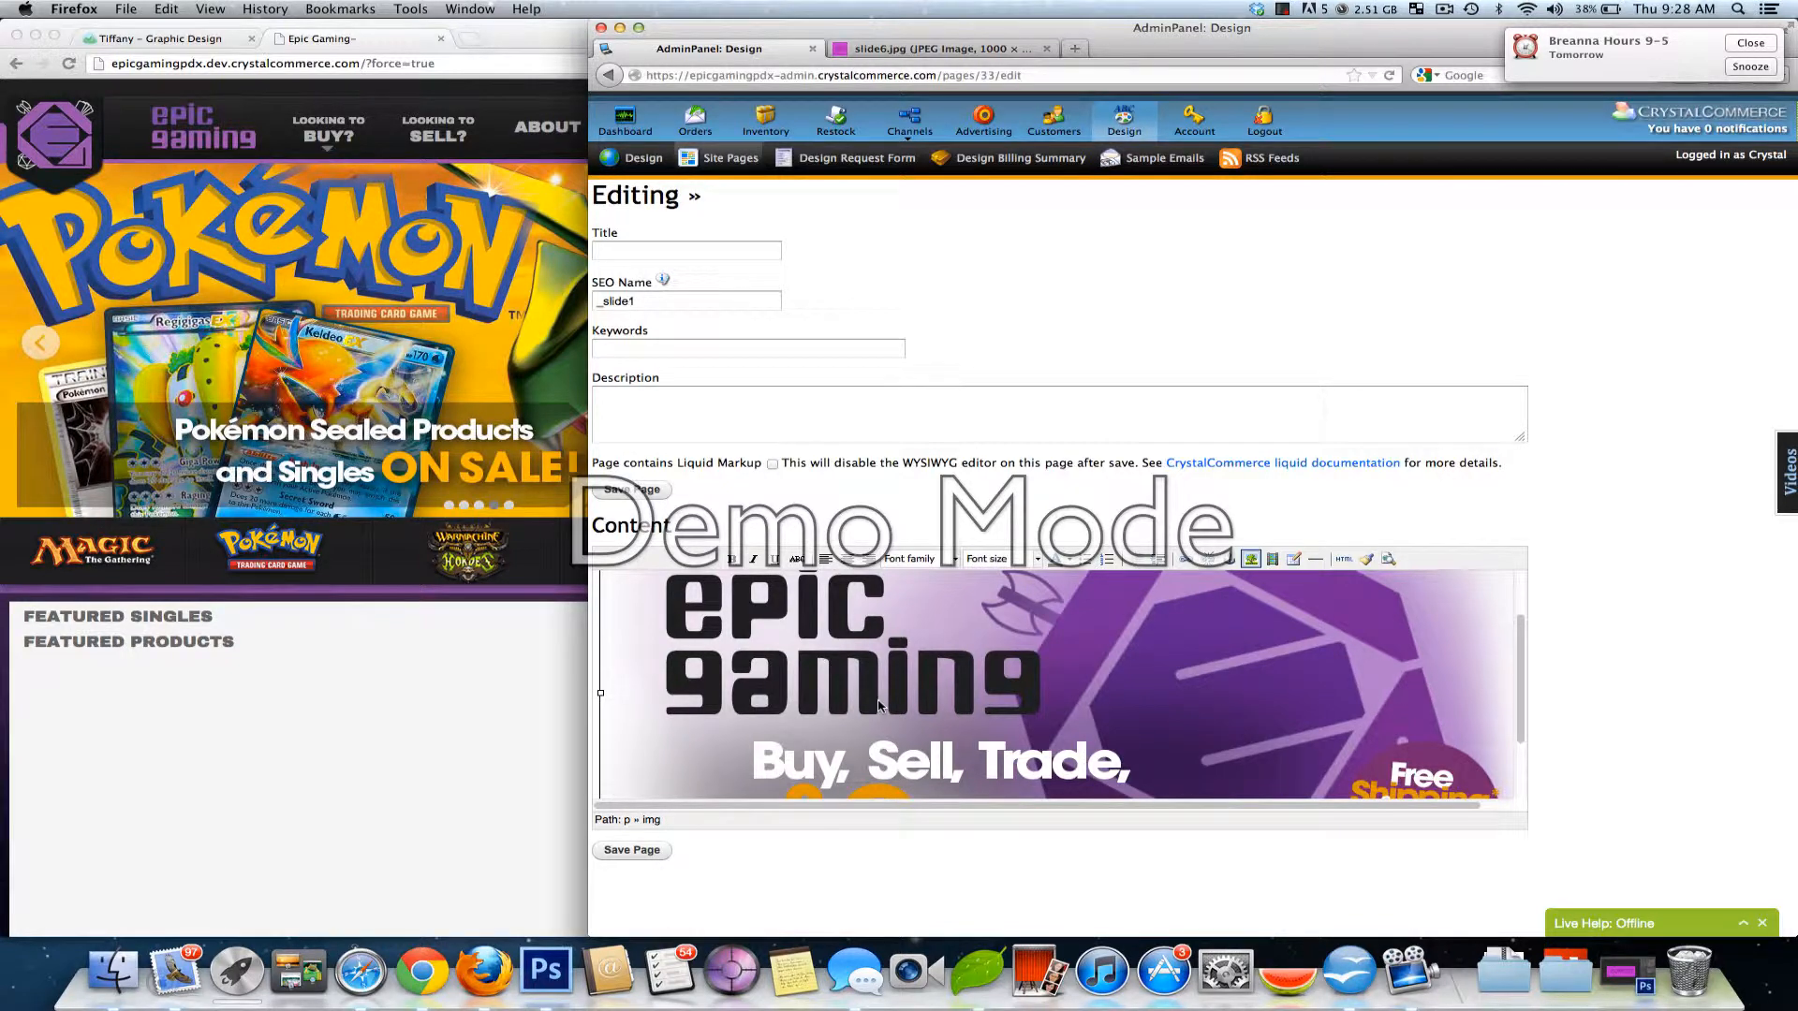
scroll(880, 704, up, 2)
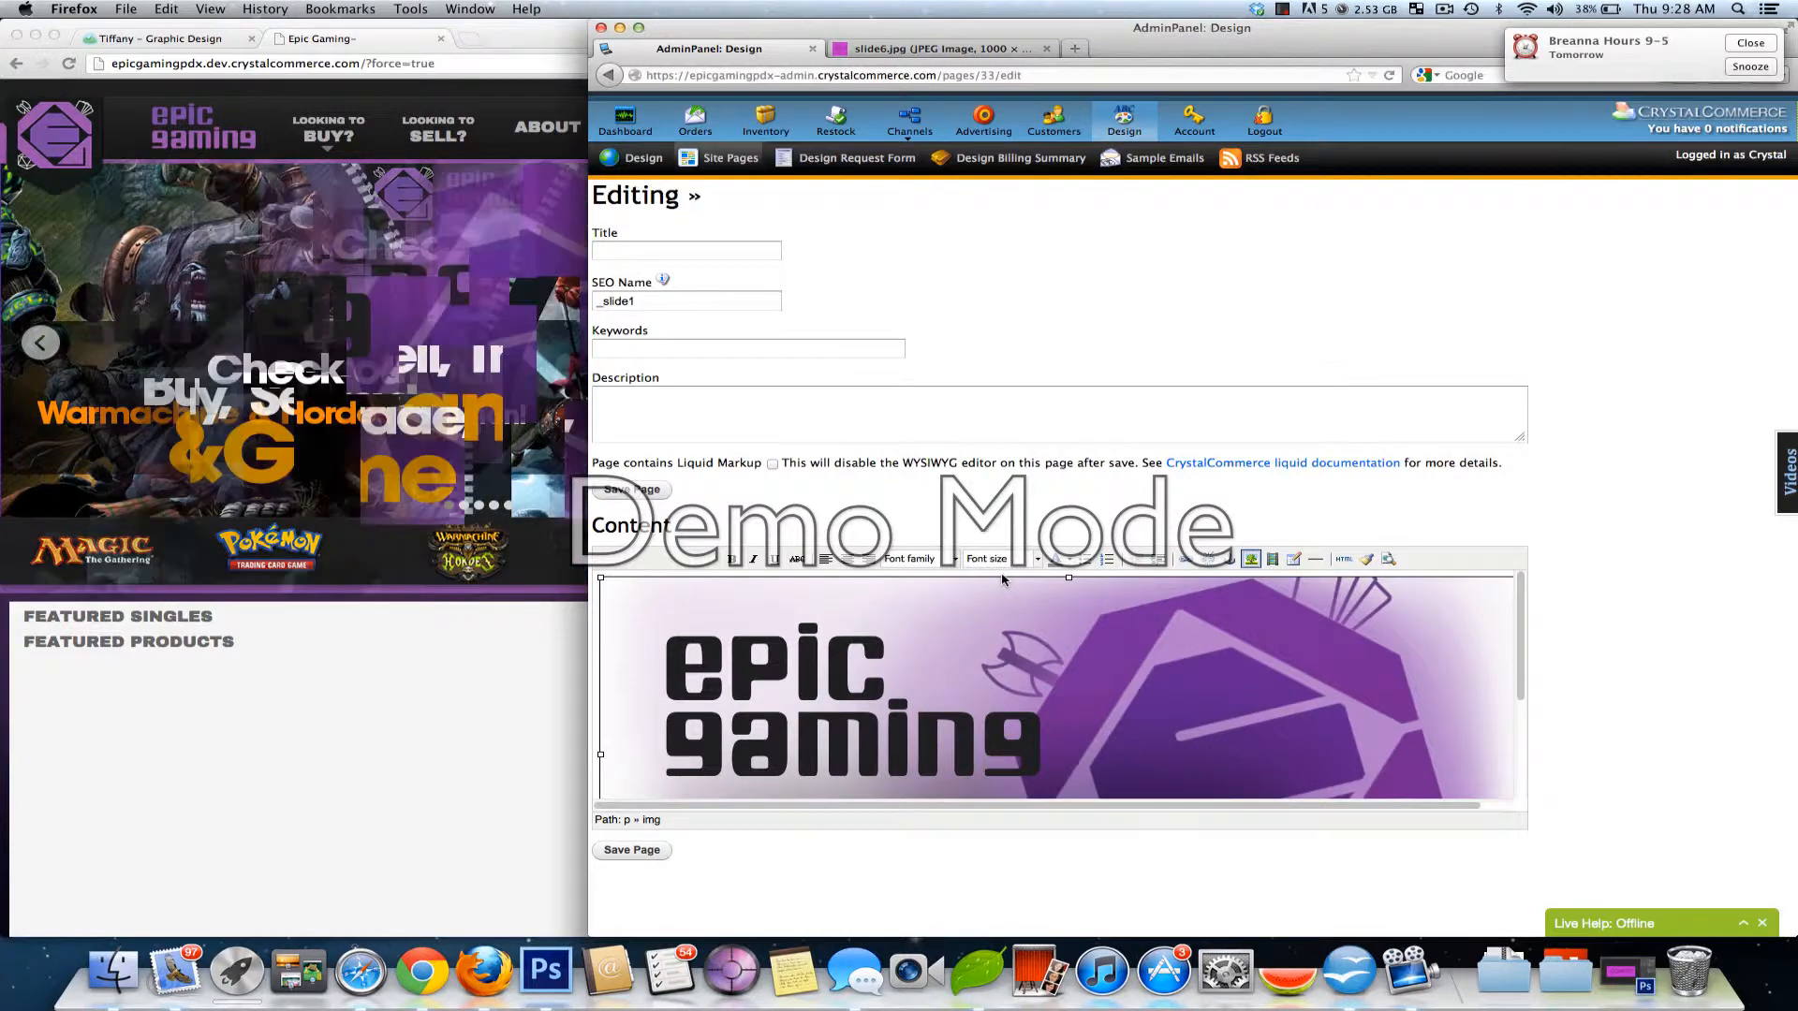
click(529, 34)
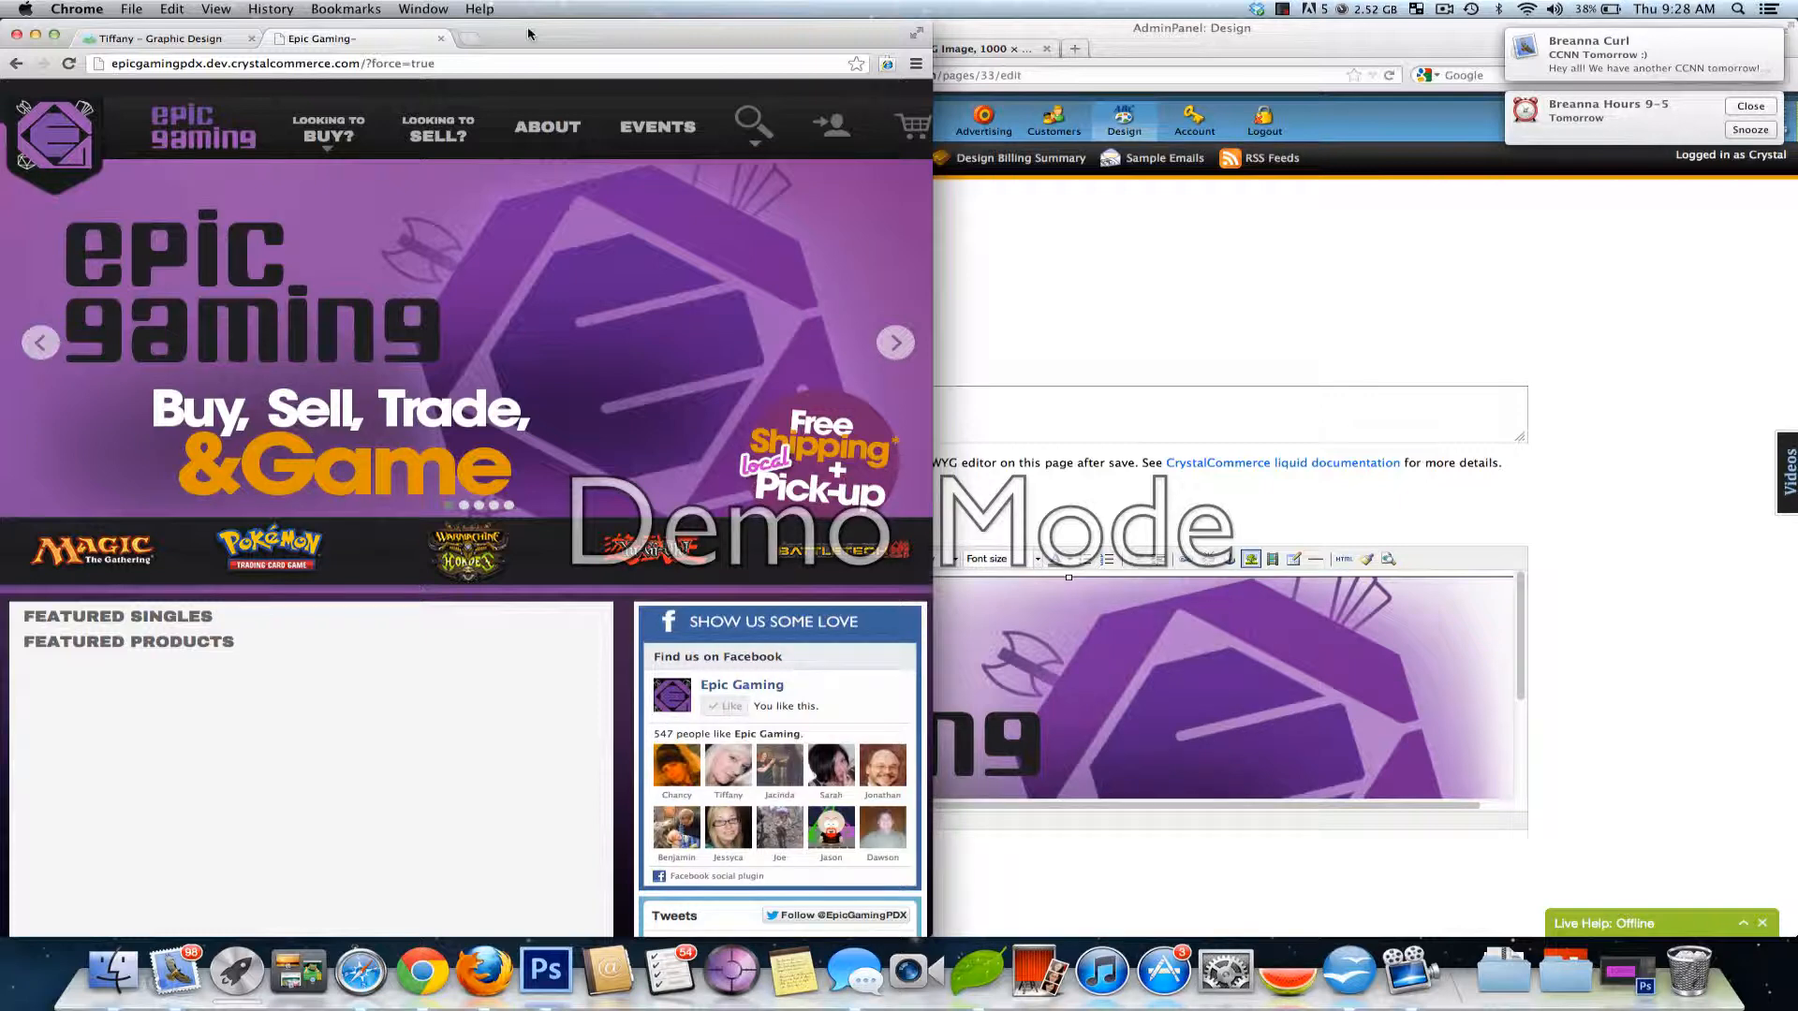
click(1178, 674)
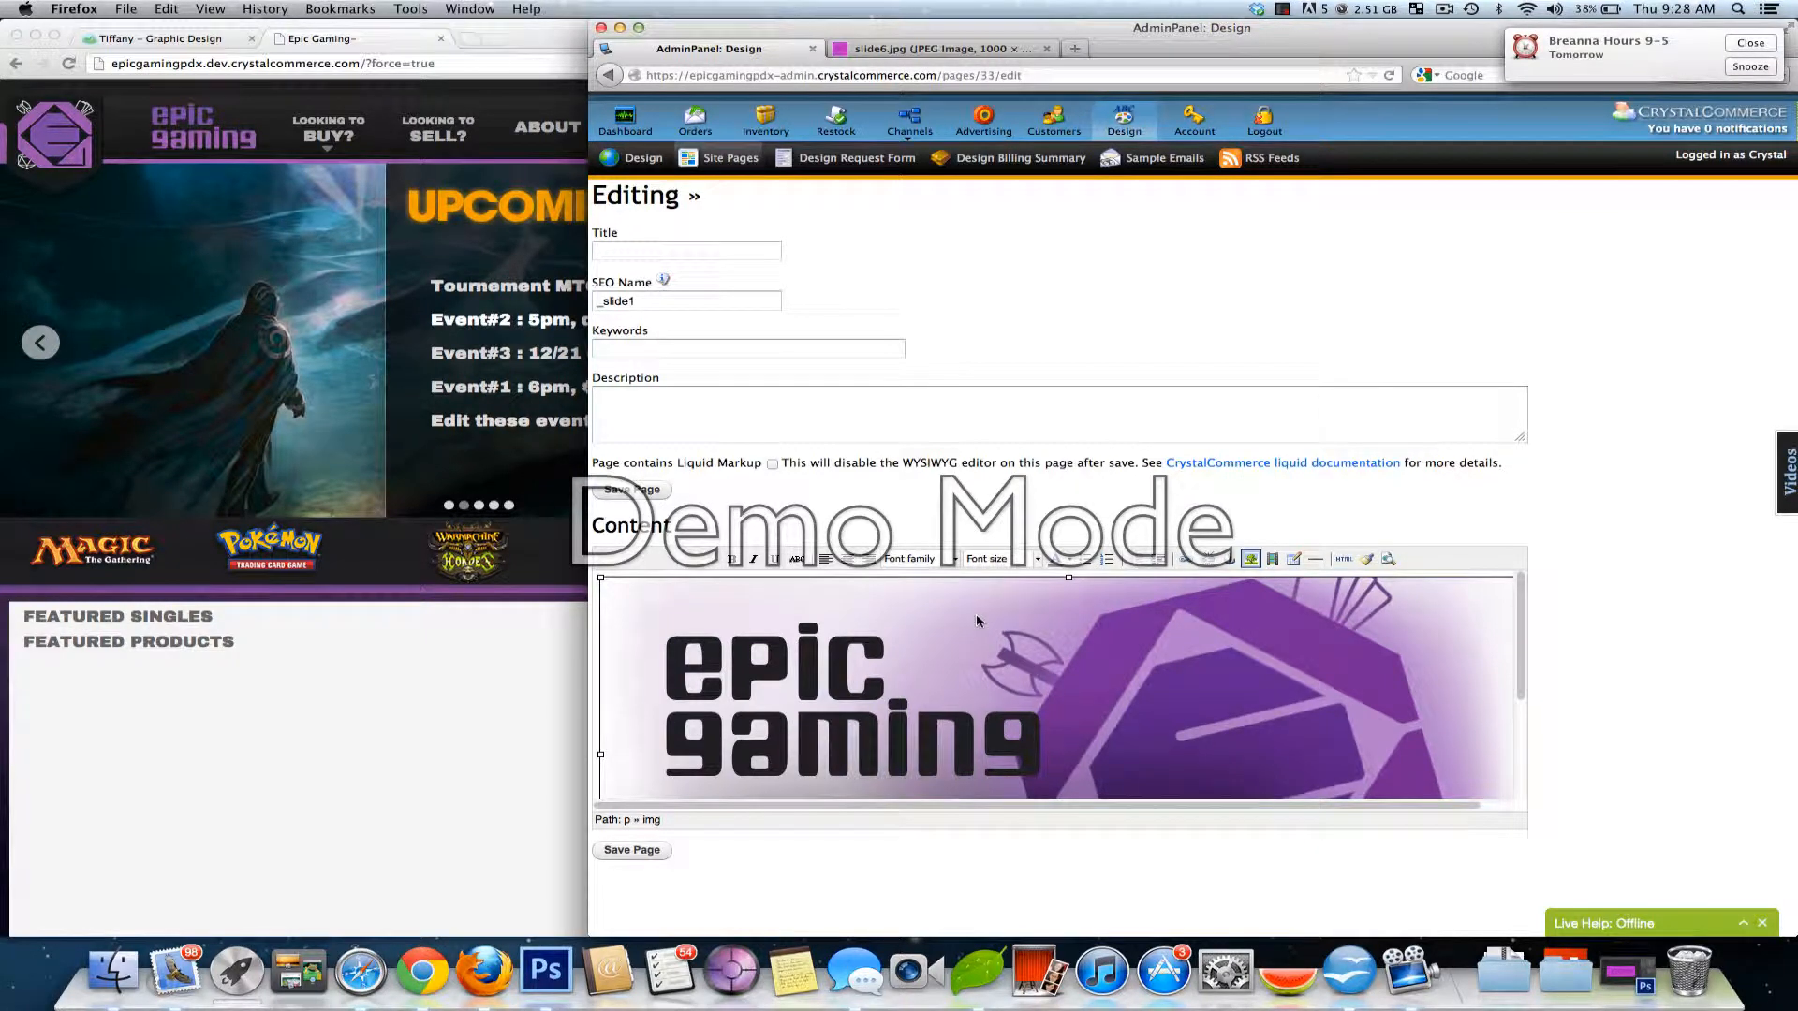
- Try changing the opening p tag to li in the HTML source of _slide1, restore p, and cancel the source edit
click(1344, 560)
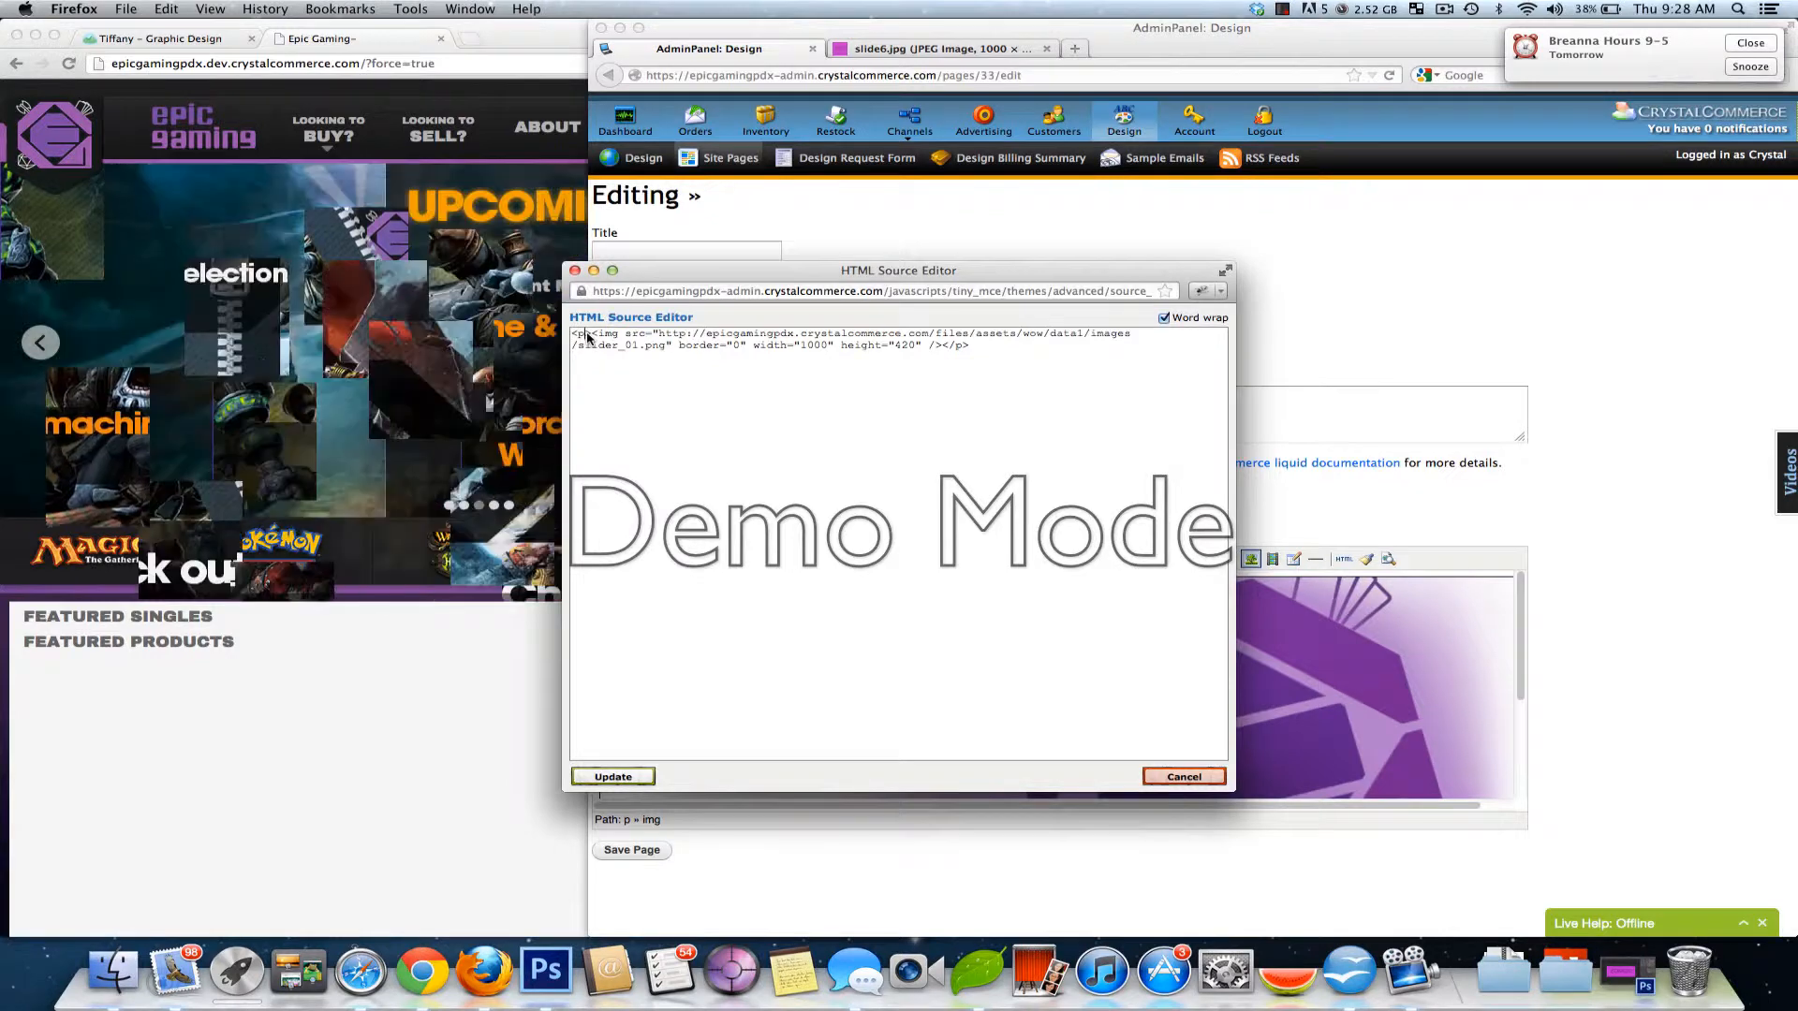
click(587, 335)
key(BackSpace)
text(li)
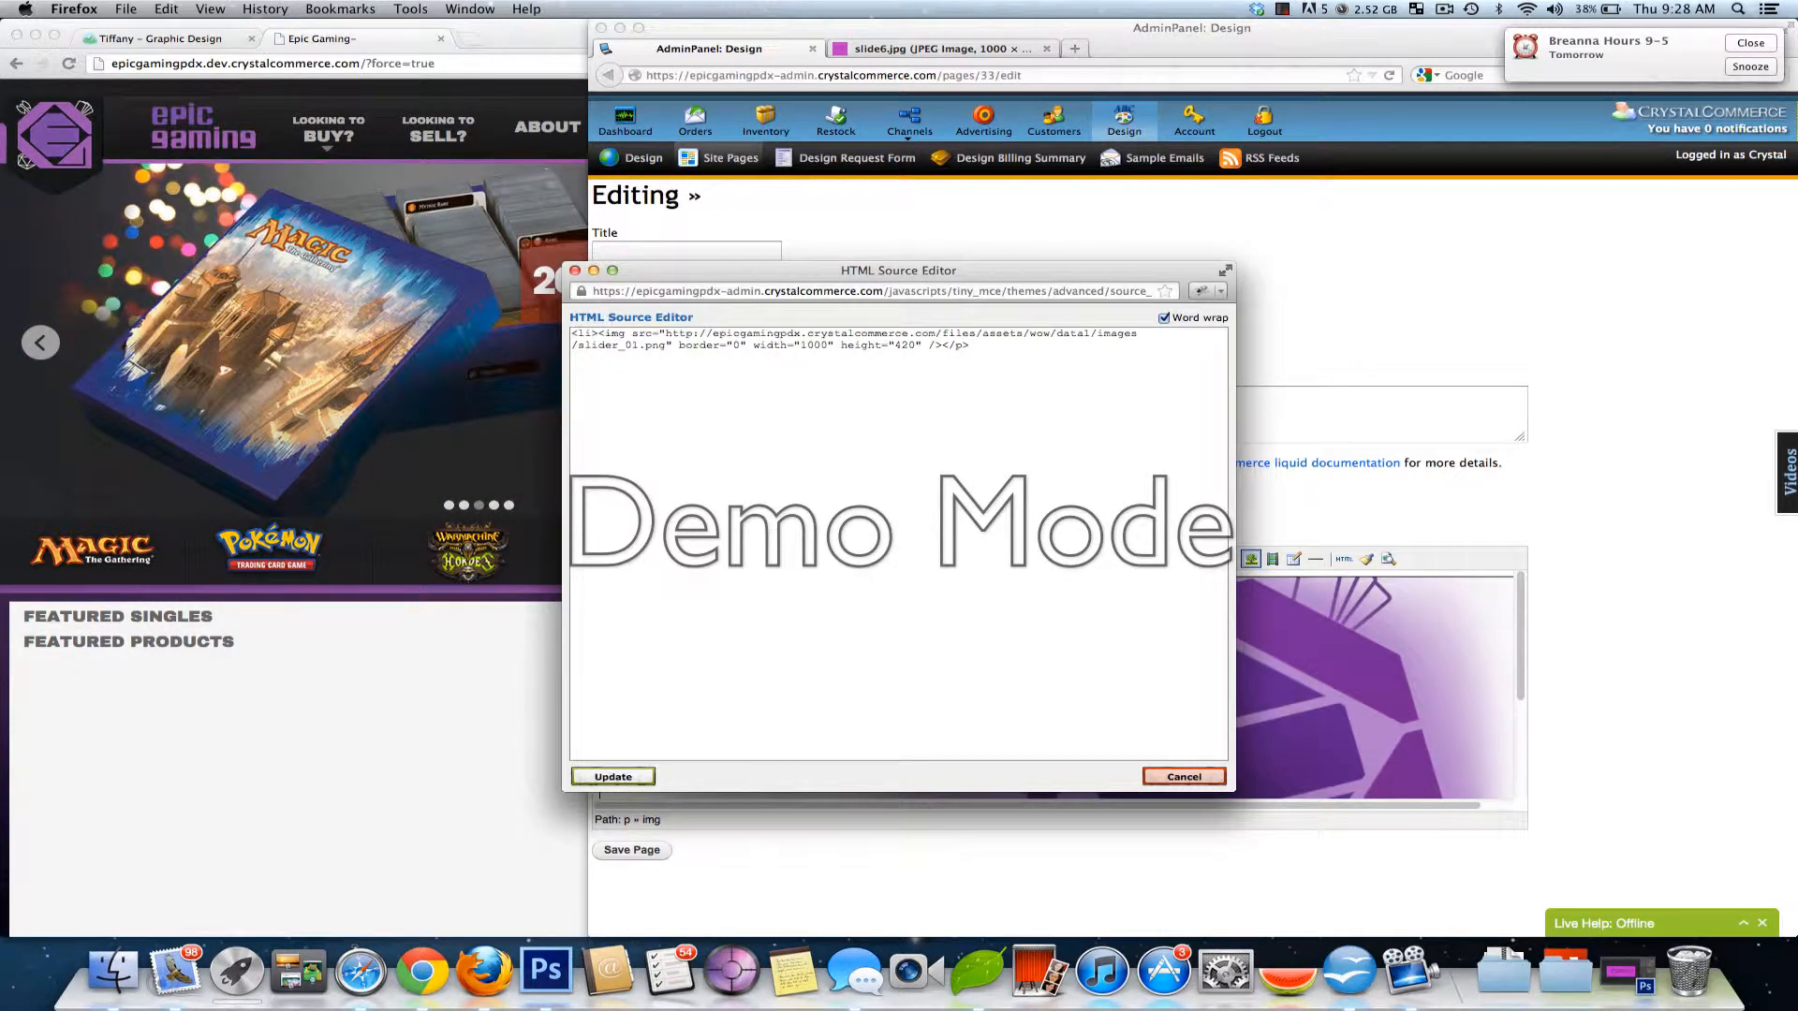
key(BackSpace)
key(BackSpace)
text(p)
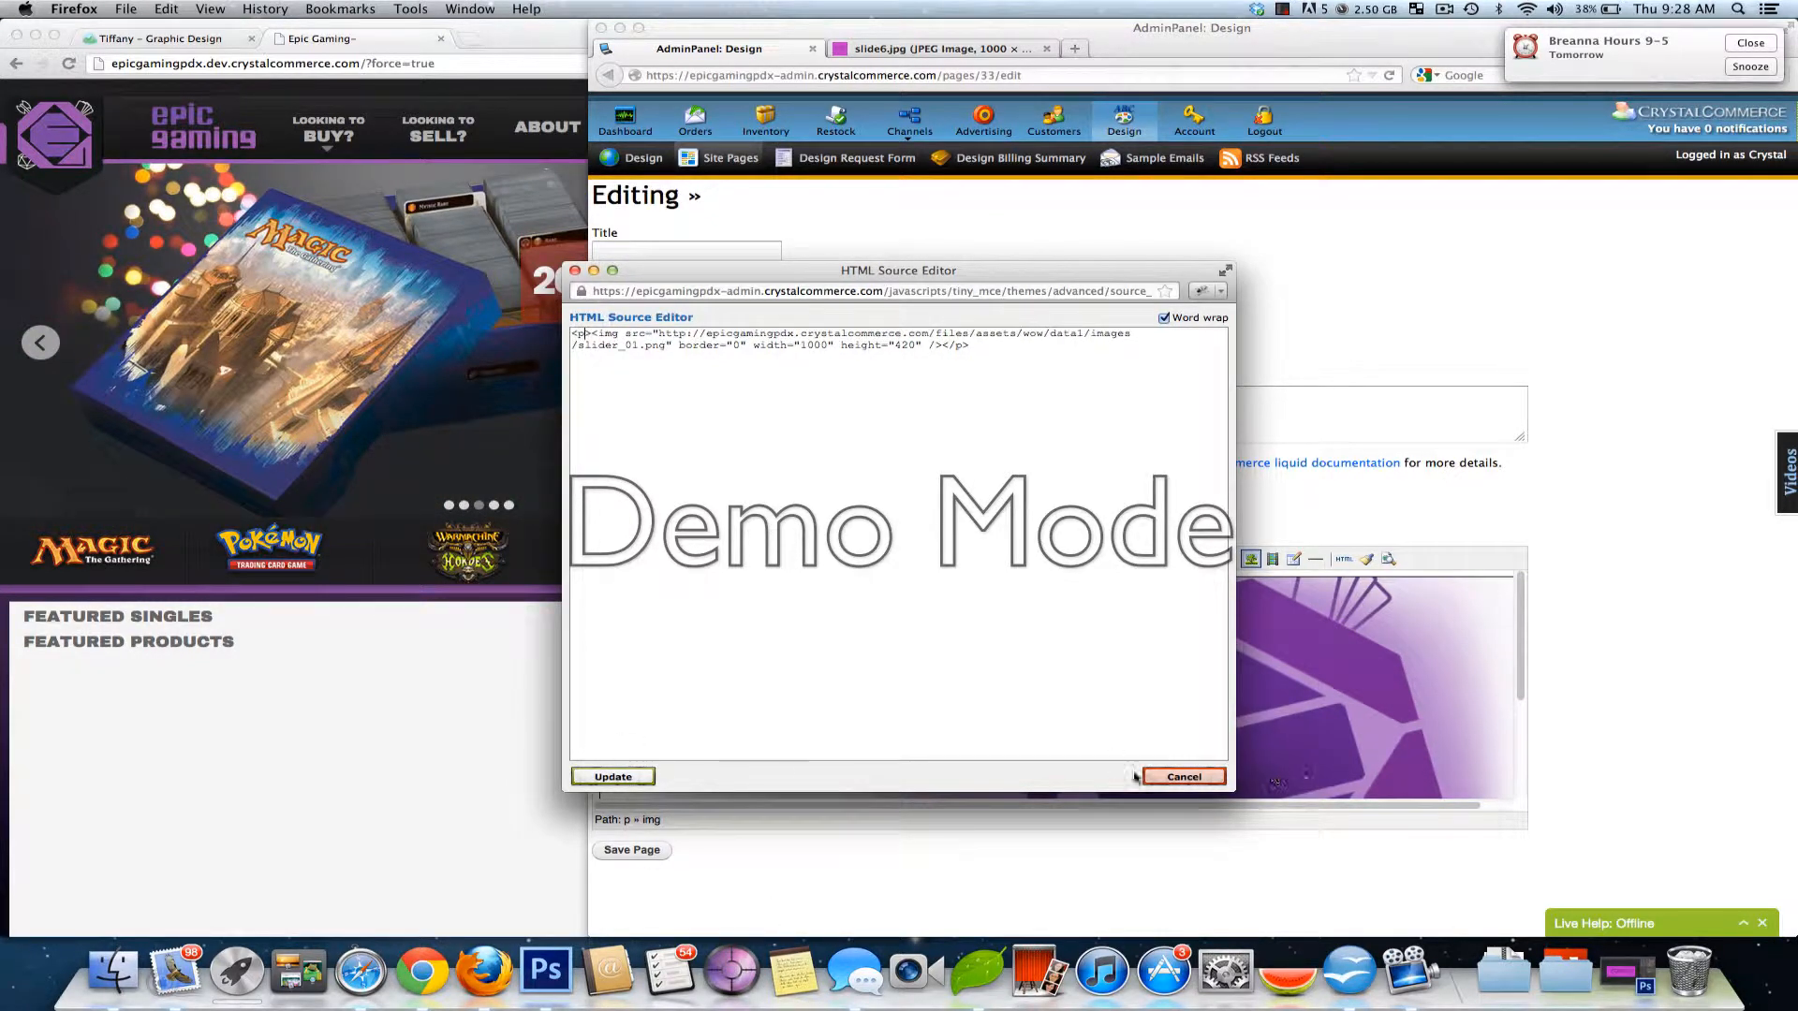
click(1163, 781)
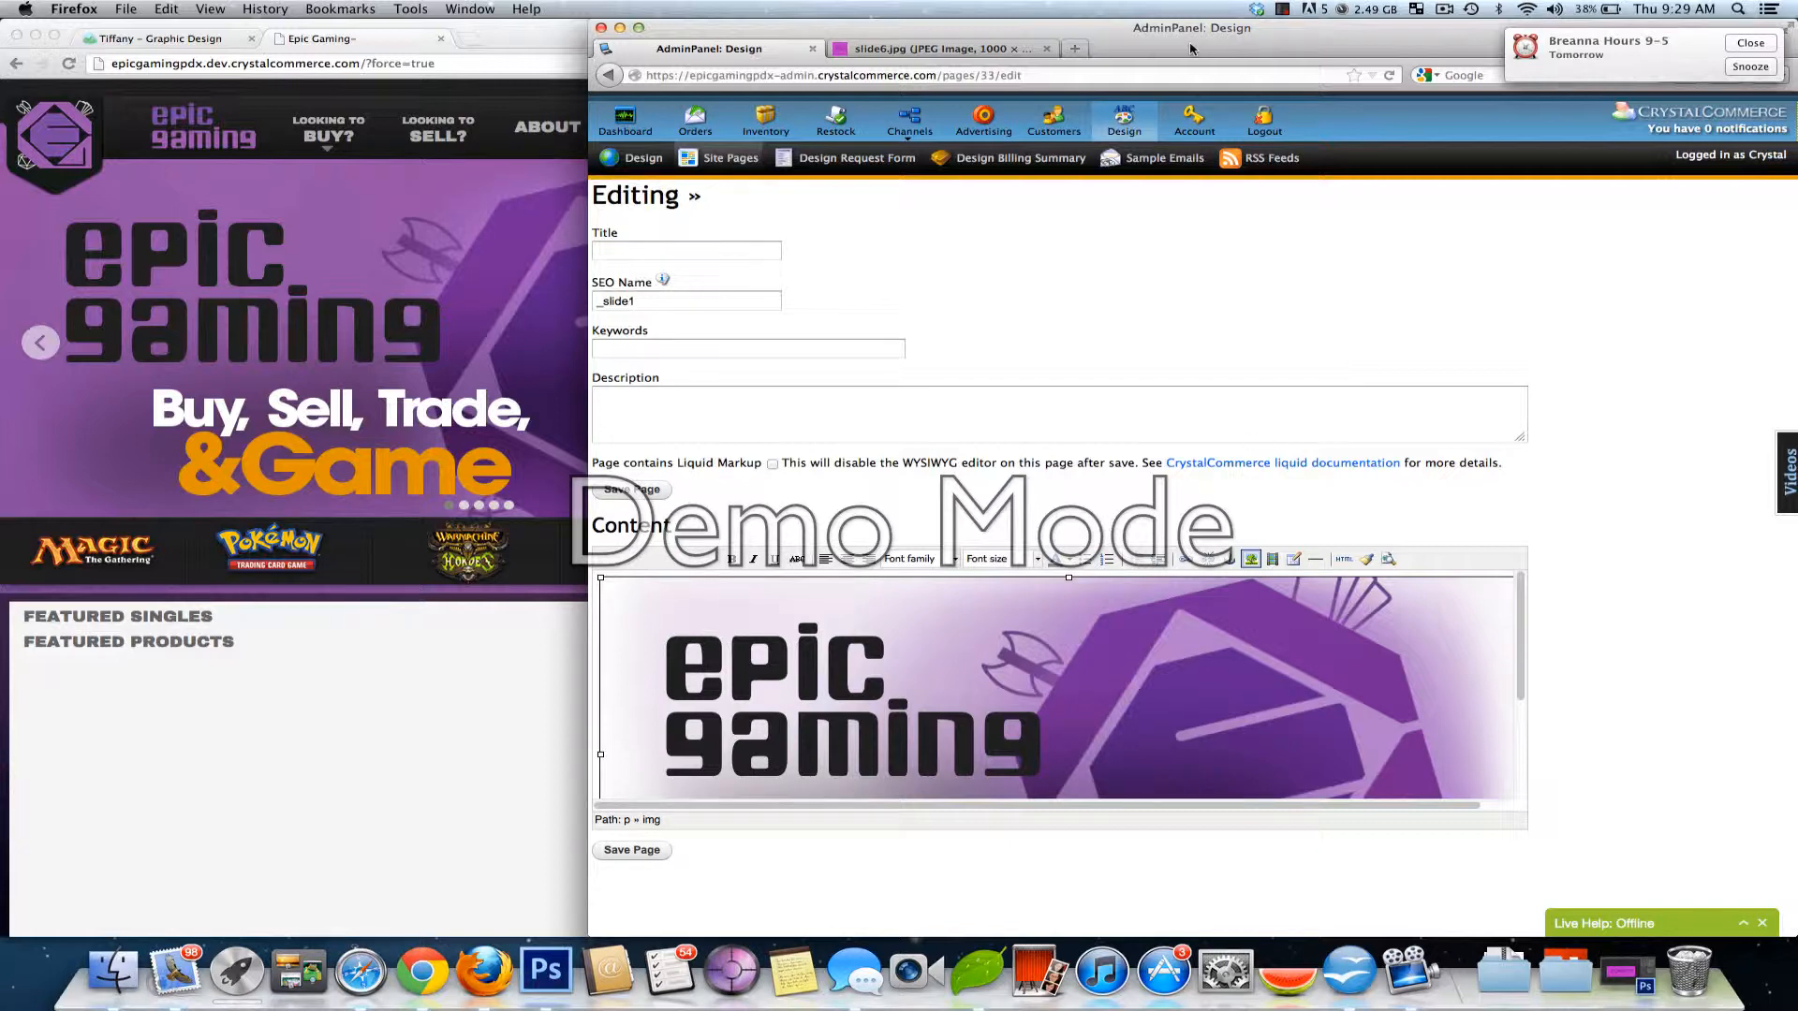
- Examine the Epic Gaming storefront homepage beside the _slide1 editing page, and view the slide6.jpg image
drag(1190, 36, 1797, 154)
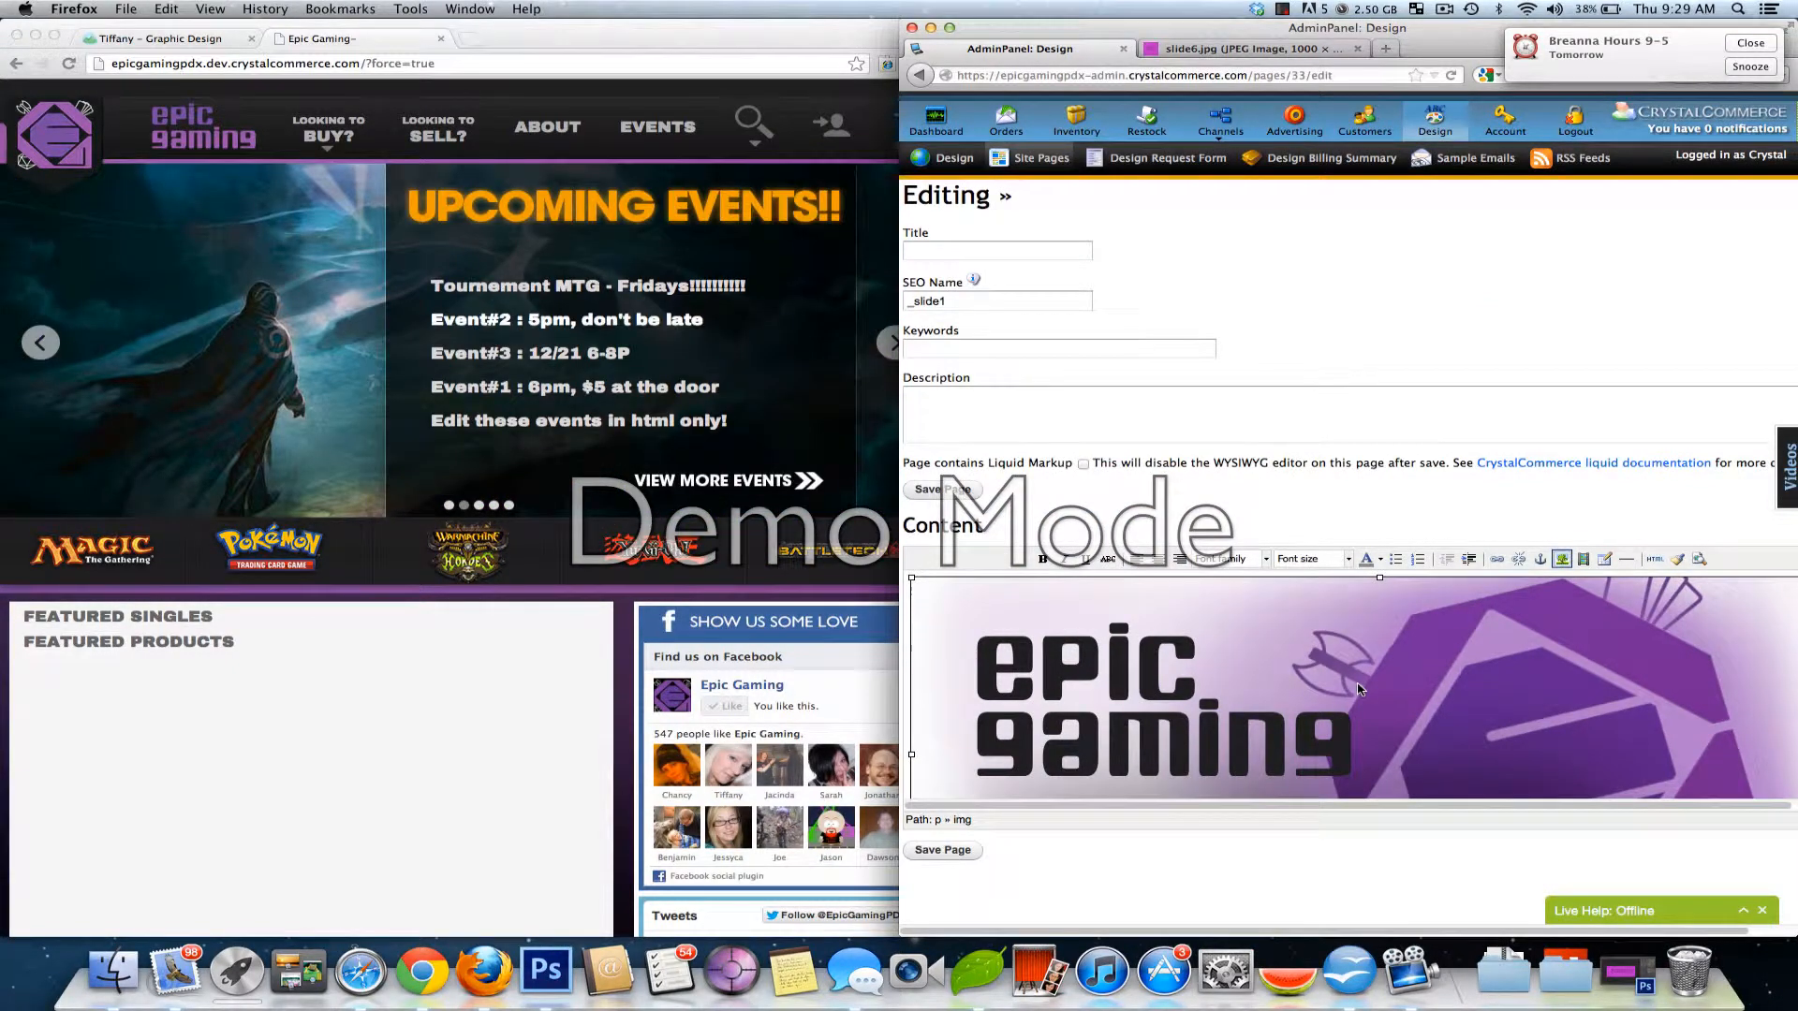
scroll(212, 706, down, 5)
scroll(212, 706, up, 6)
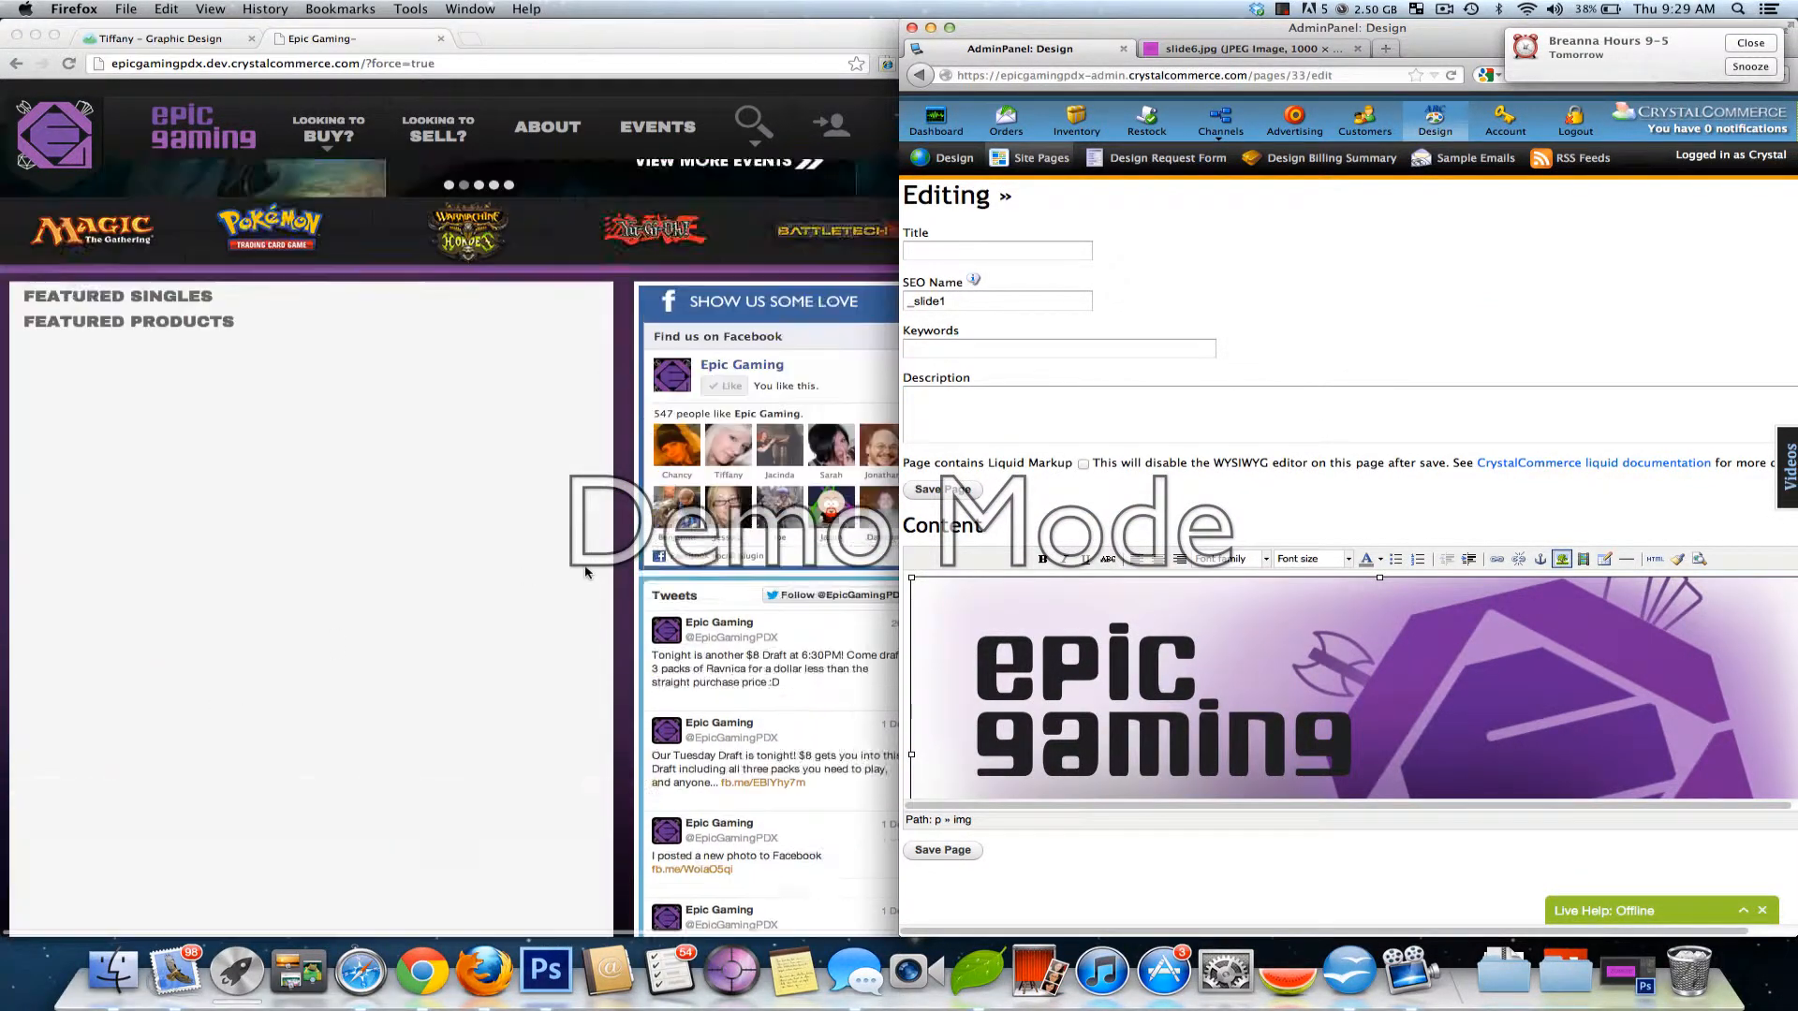
click(1208, 48)
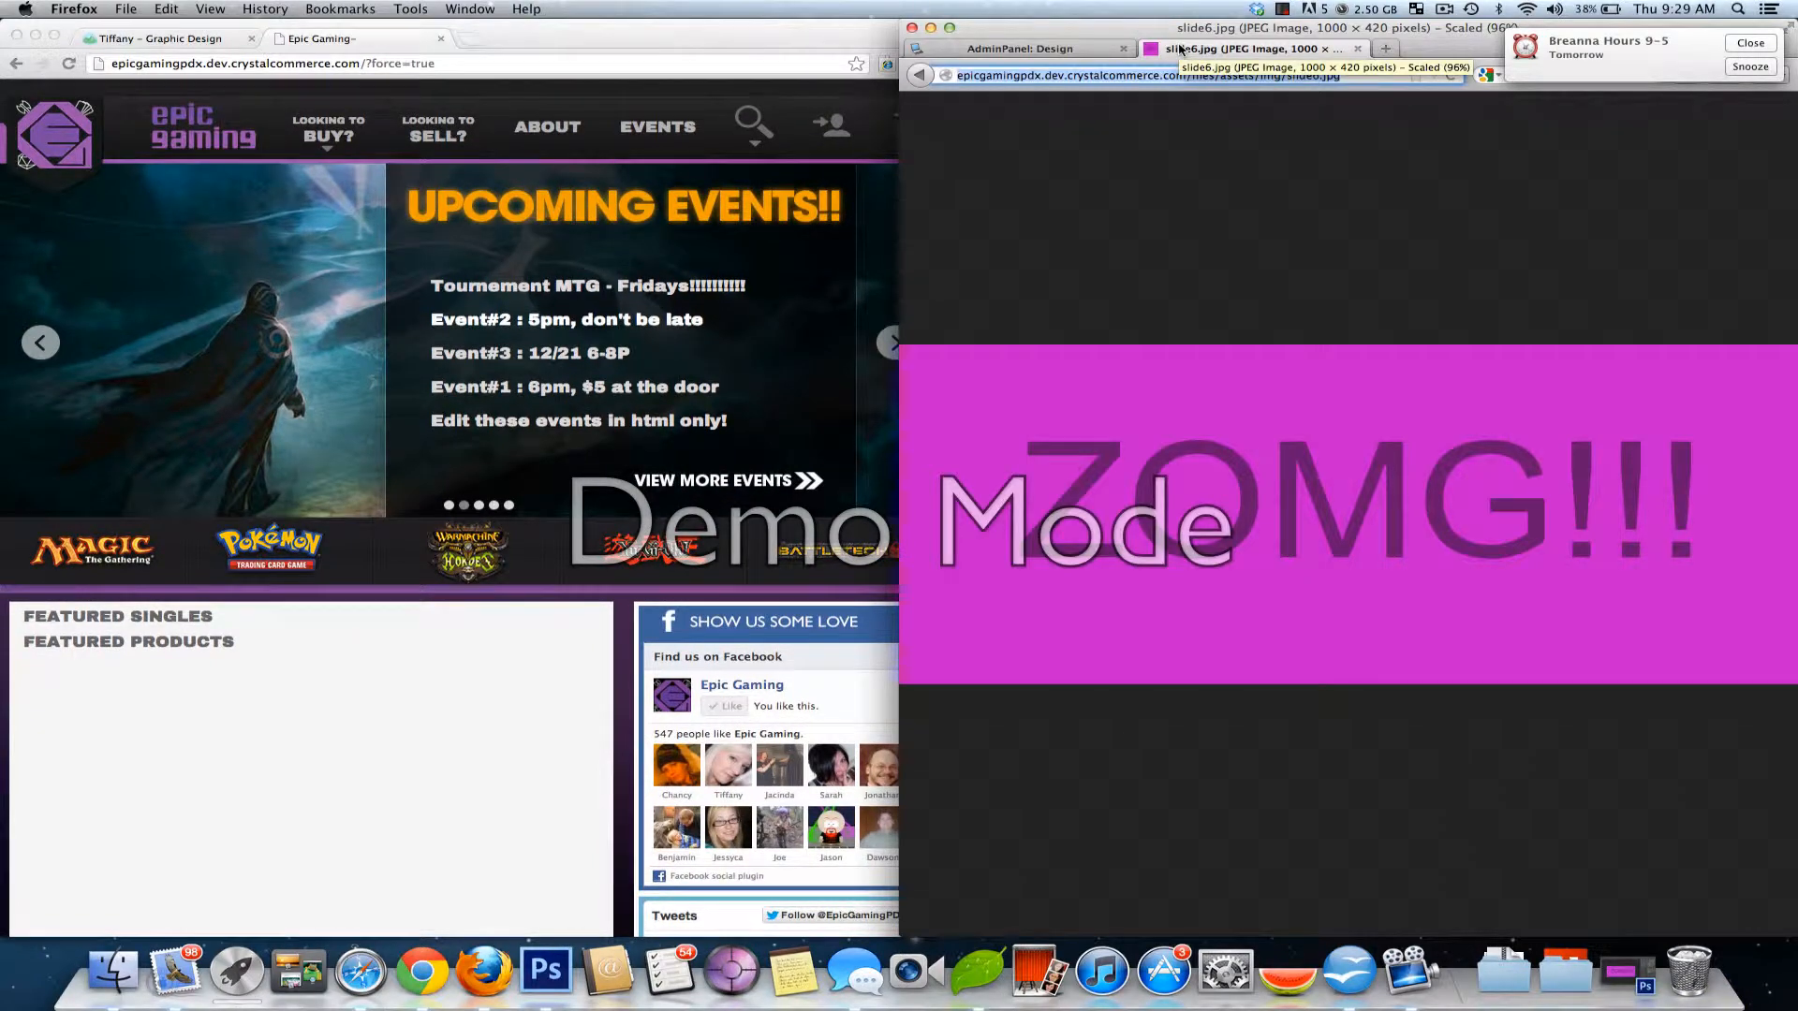
click(1088, 52)
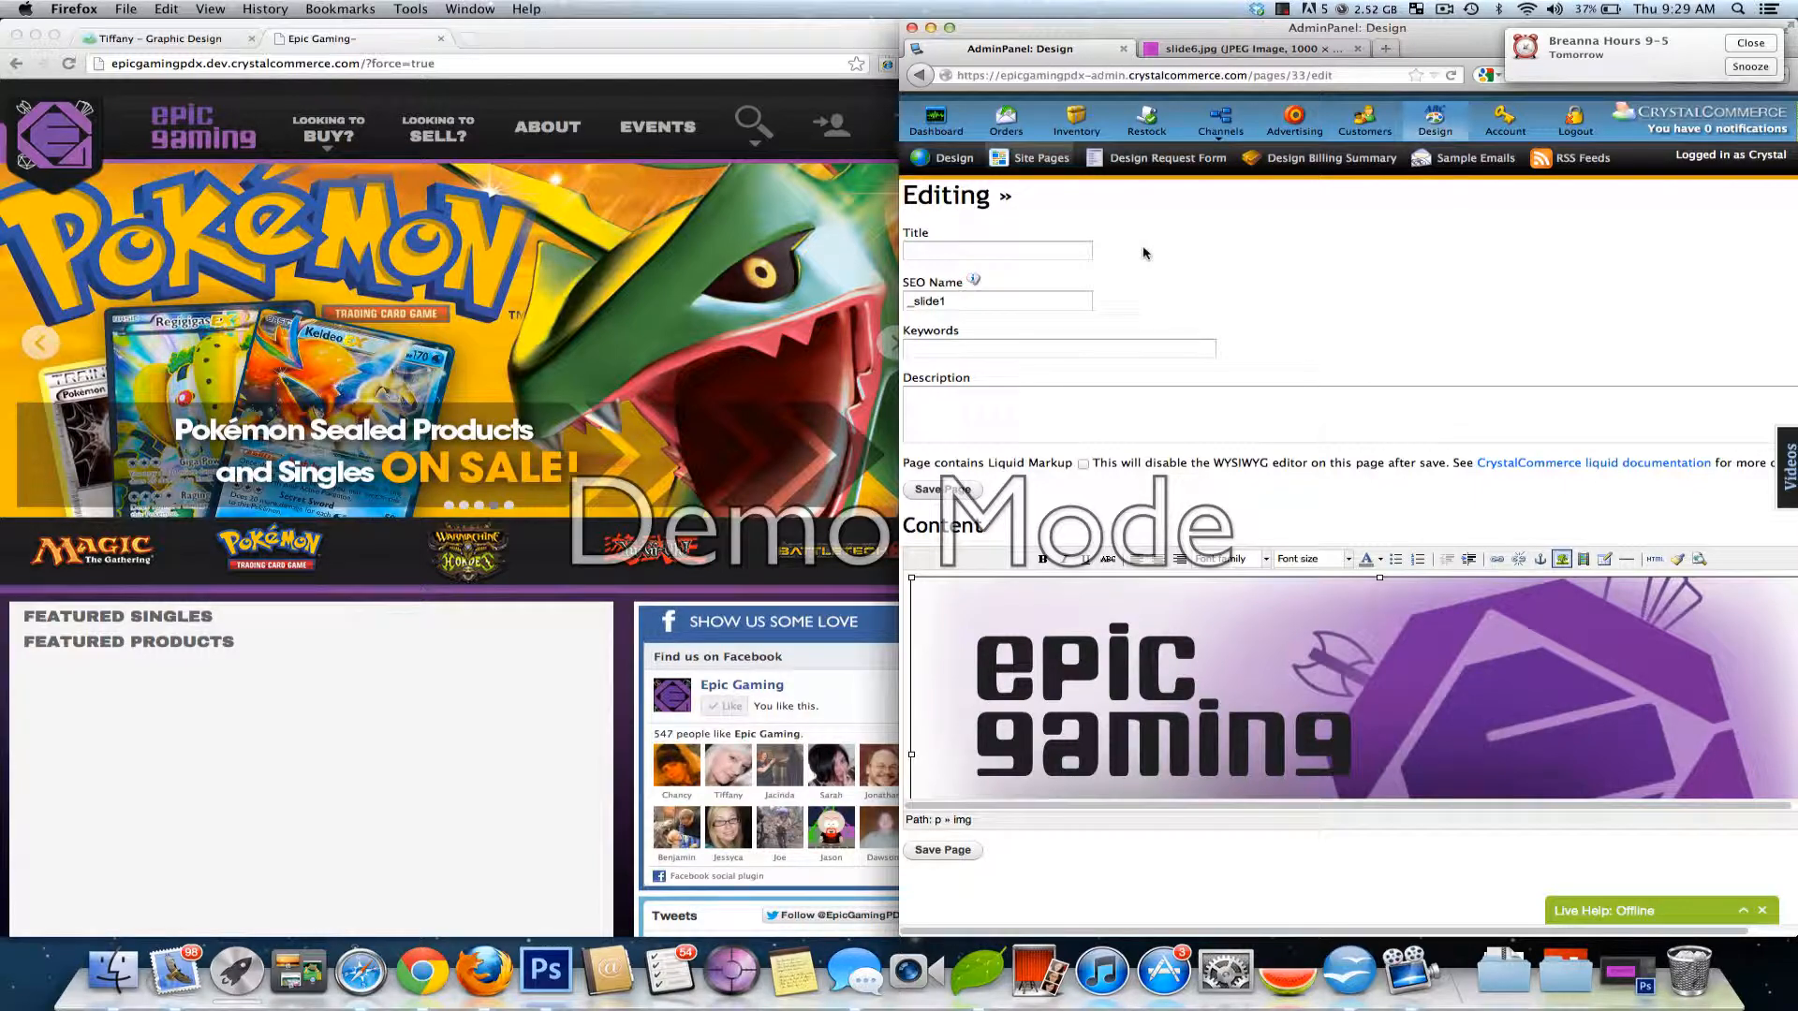
- Return to the site pages list, highlight the _slide1 and _slide2 entries, and reposition the admin window to show the storefront slider
click(962, 161)
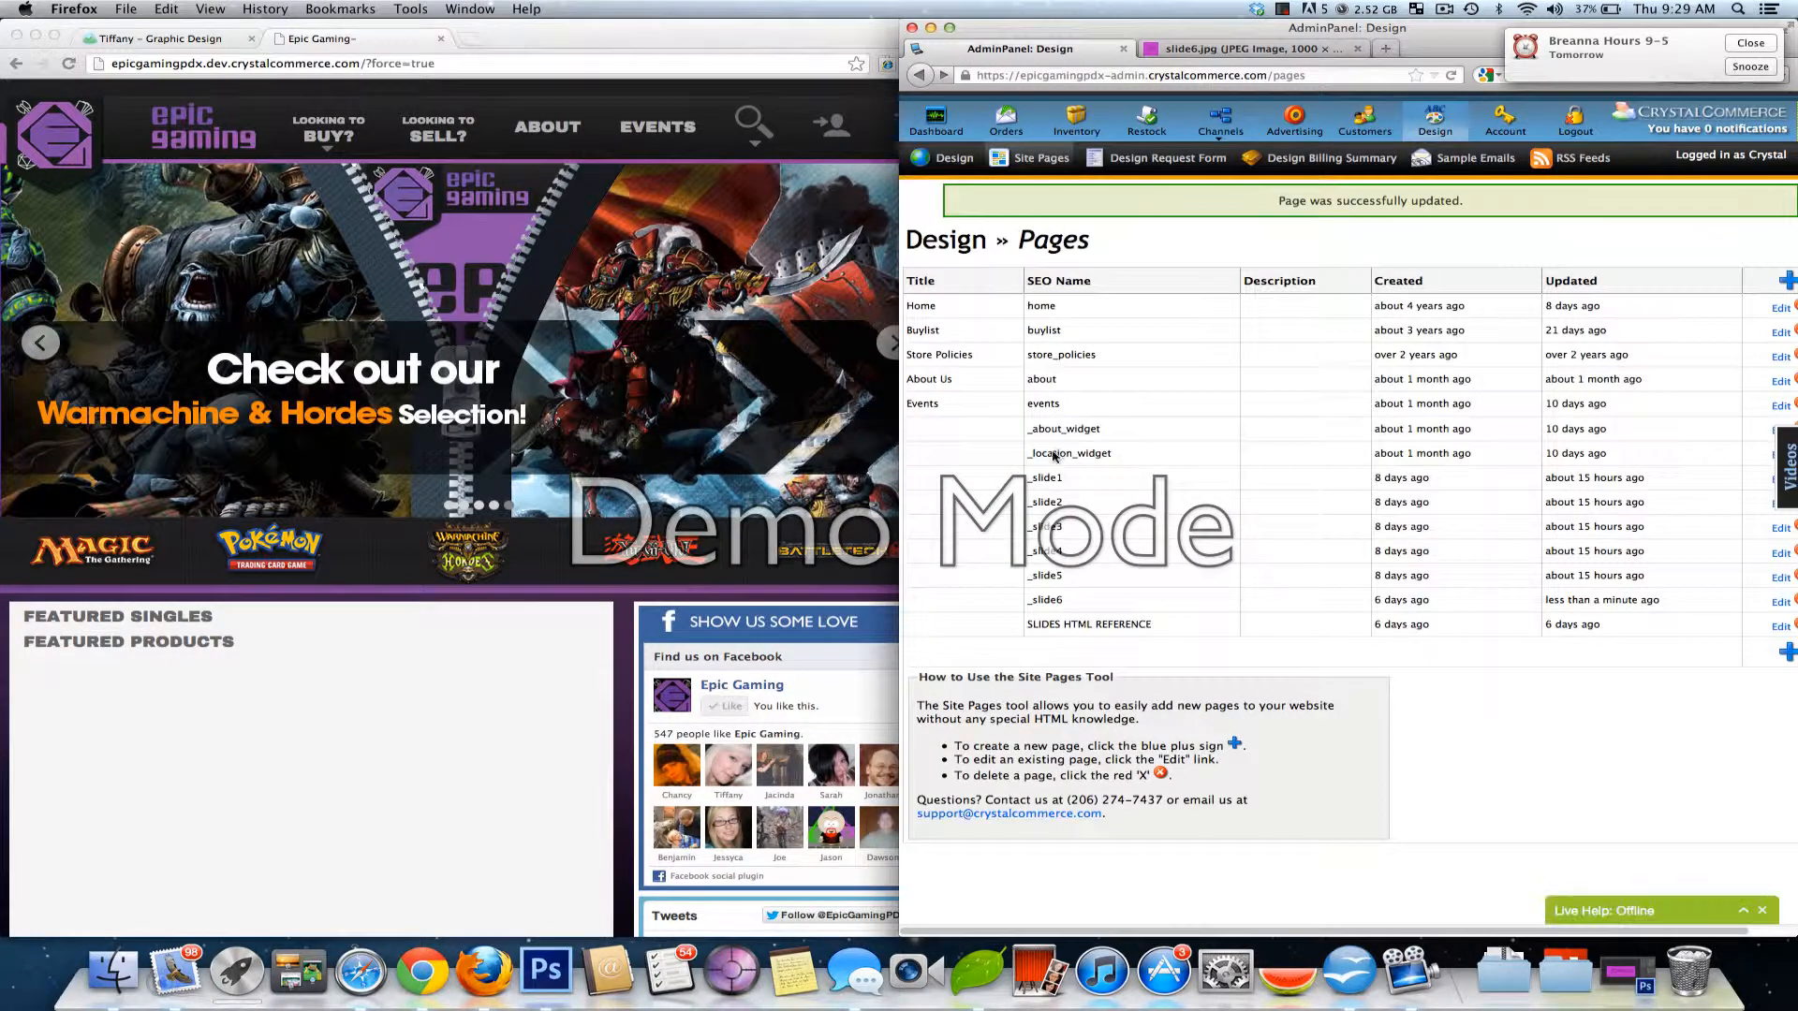
mouse_move(1013, 479)
mouse_down()
mouse_move(1049, 525)
mouse_move(1077, 527)
mouse_move(1016, 480)
mouse_up()
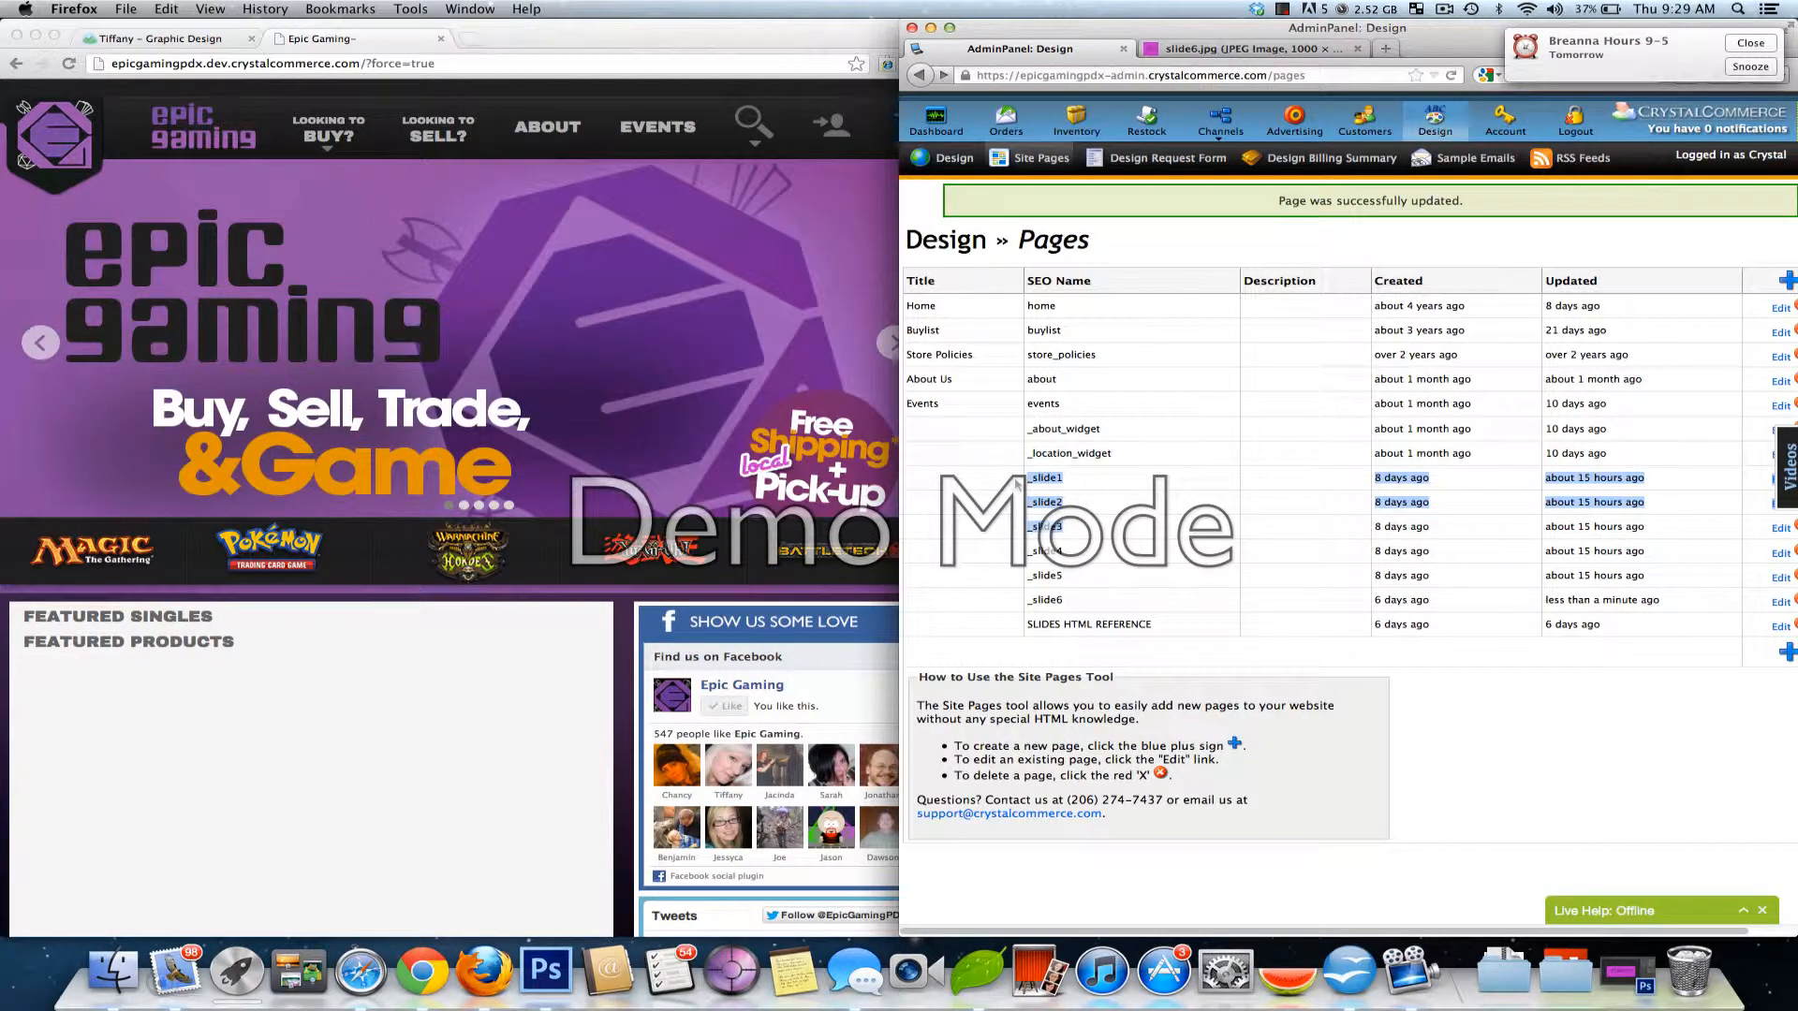
click(1195, 501)
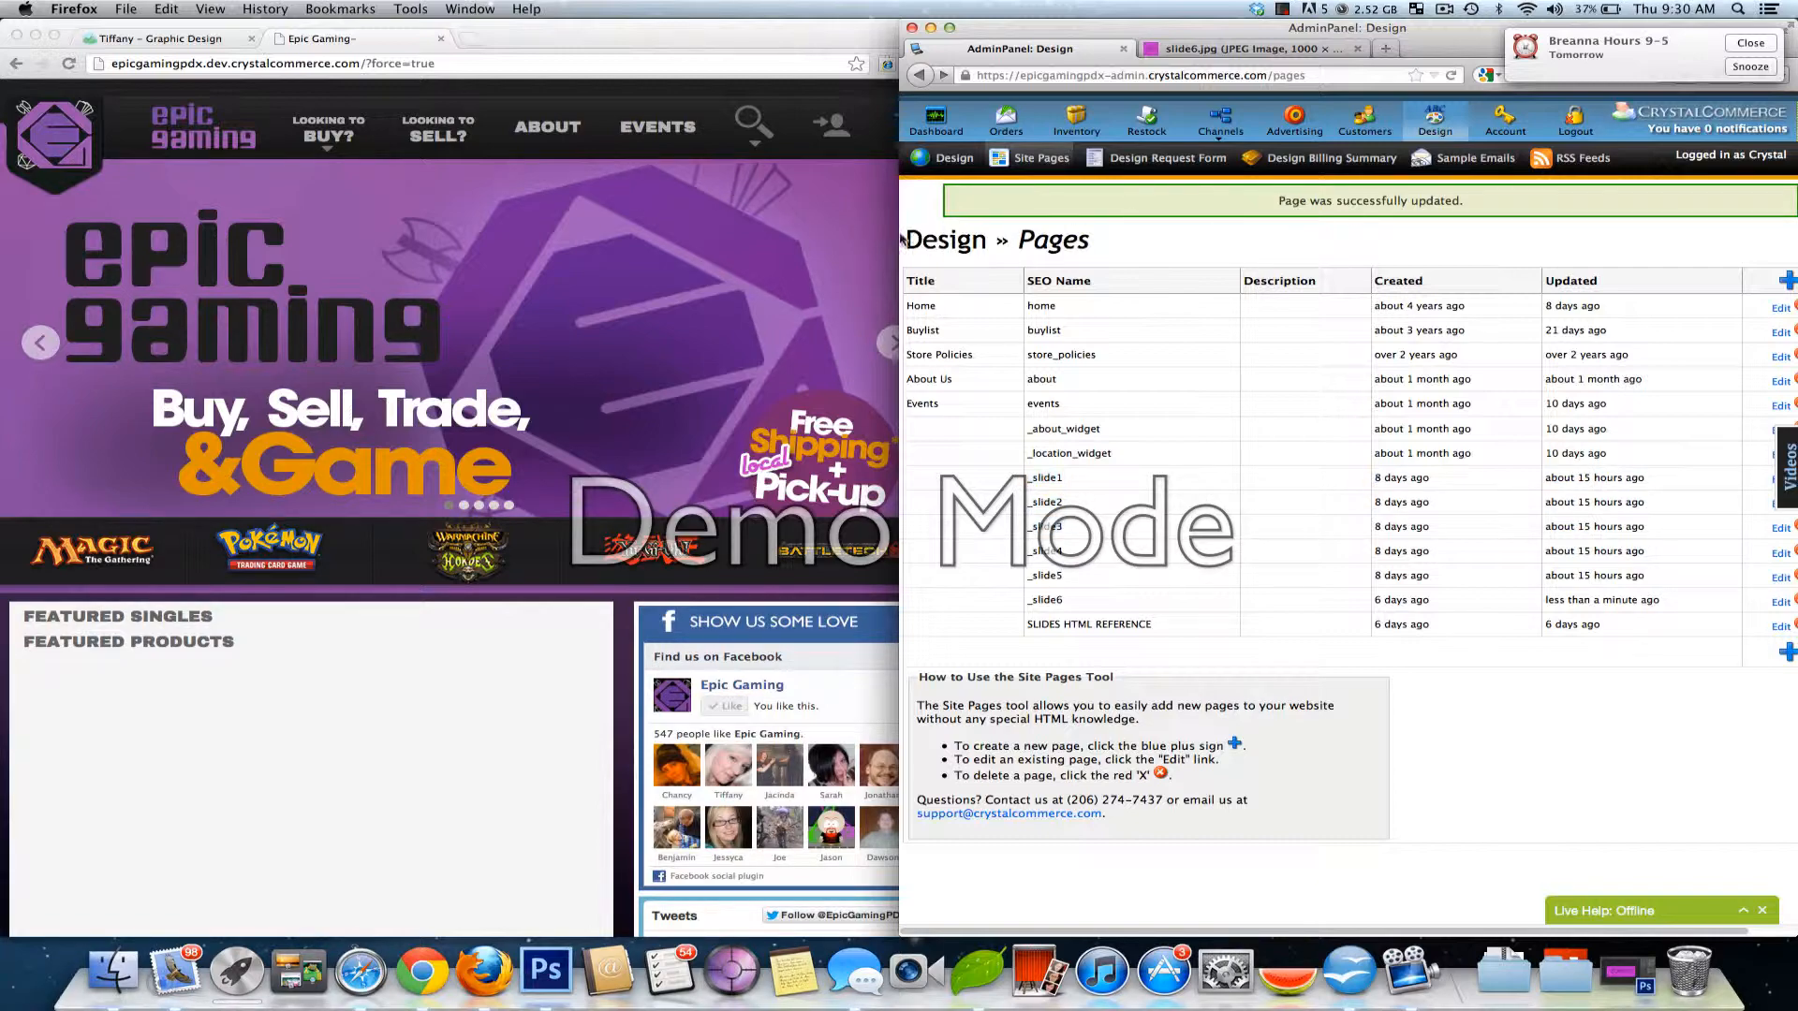
drag(902, 241, 540, 242)
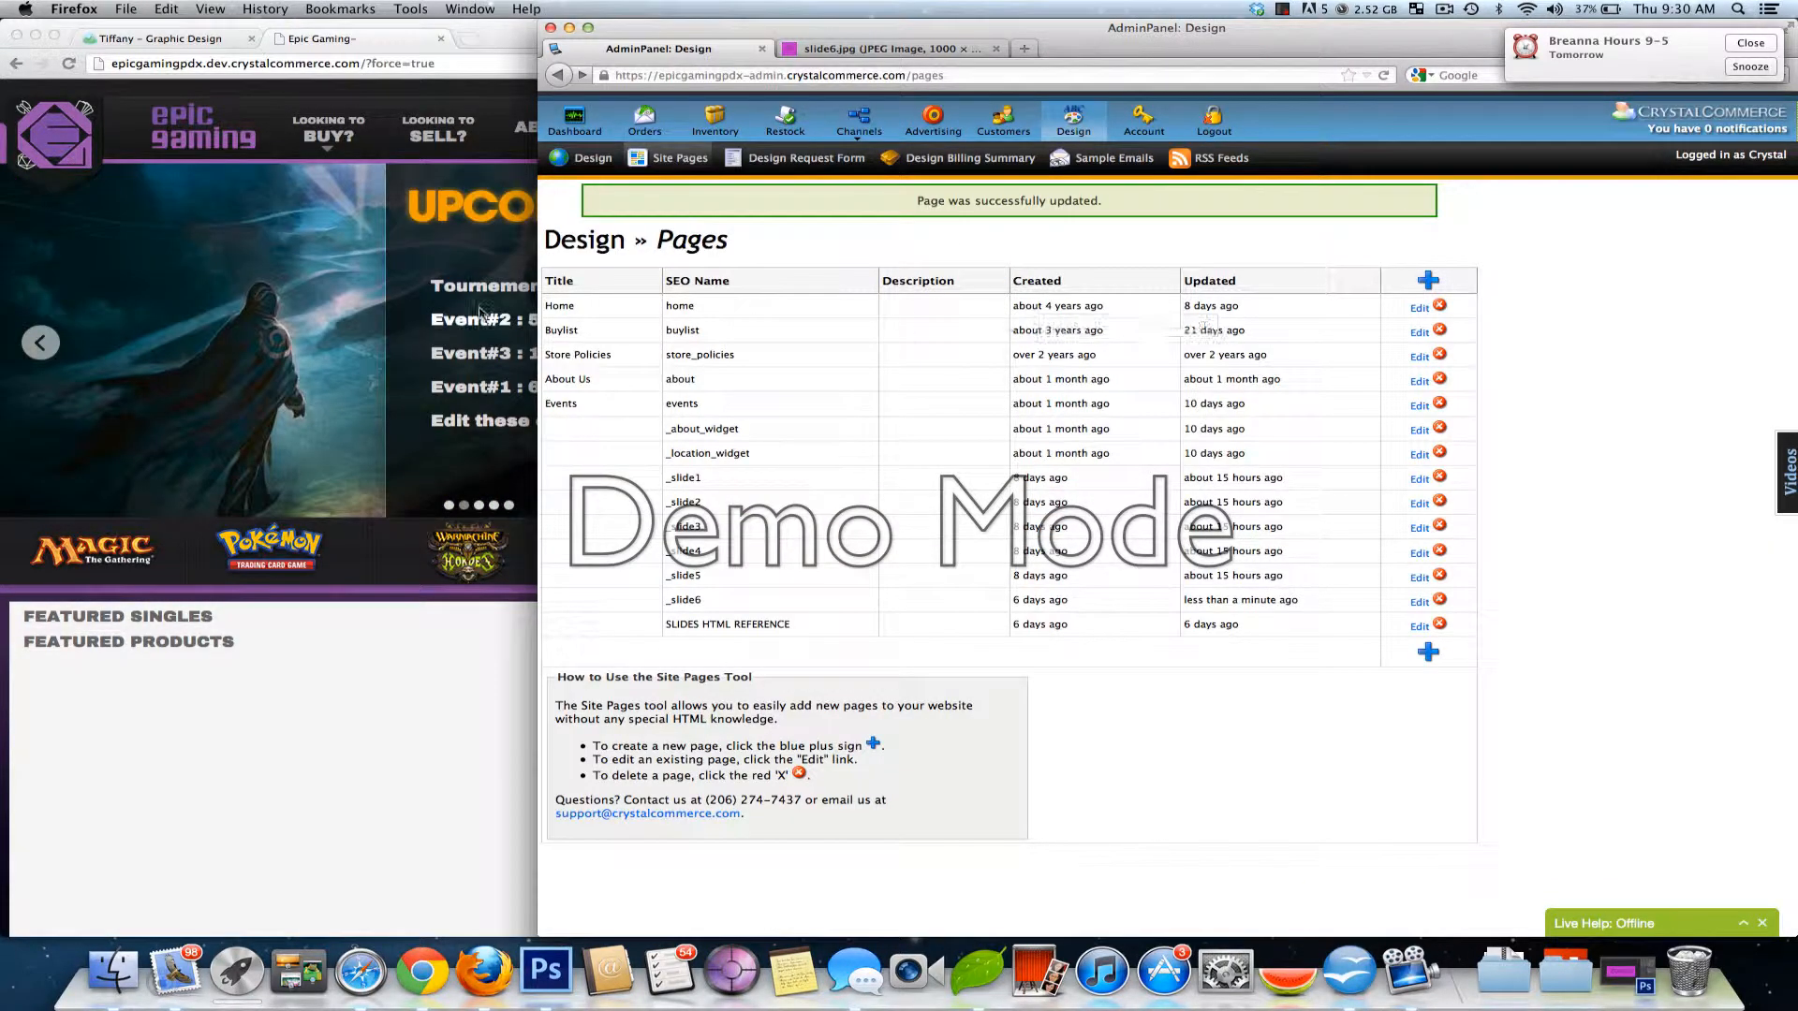
drag(538, 323, 709, 343)
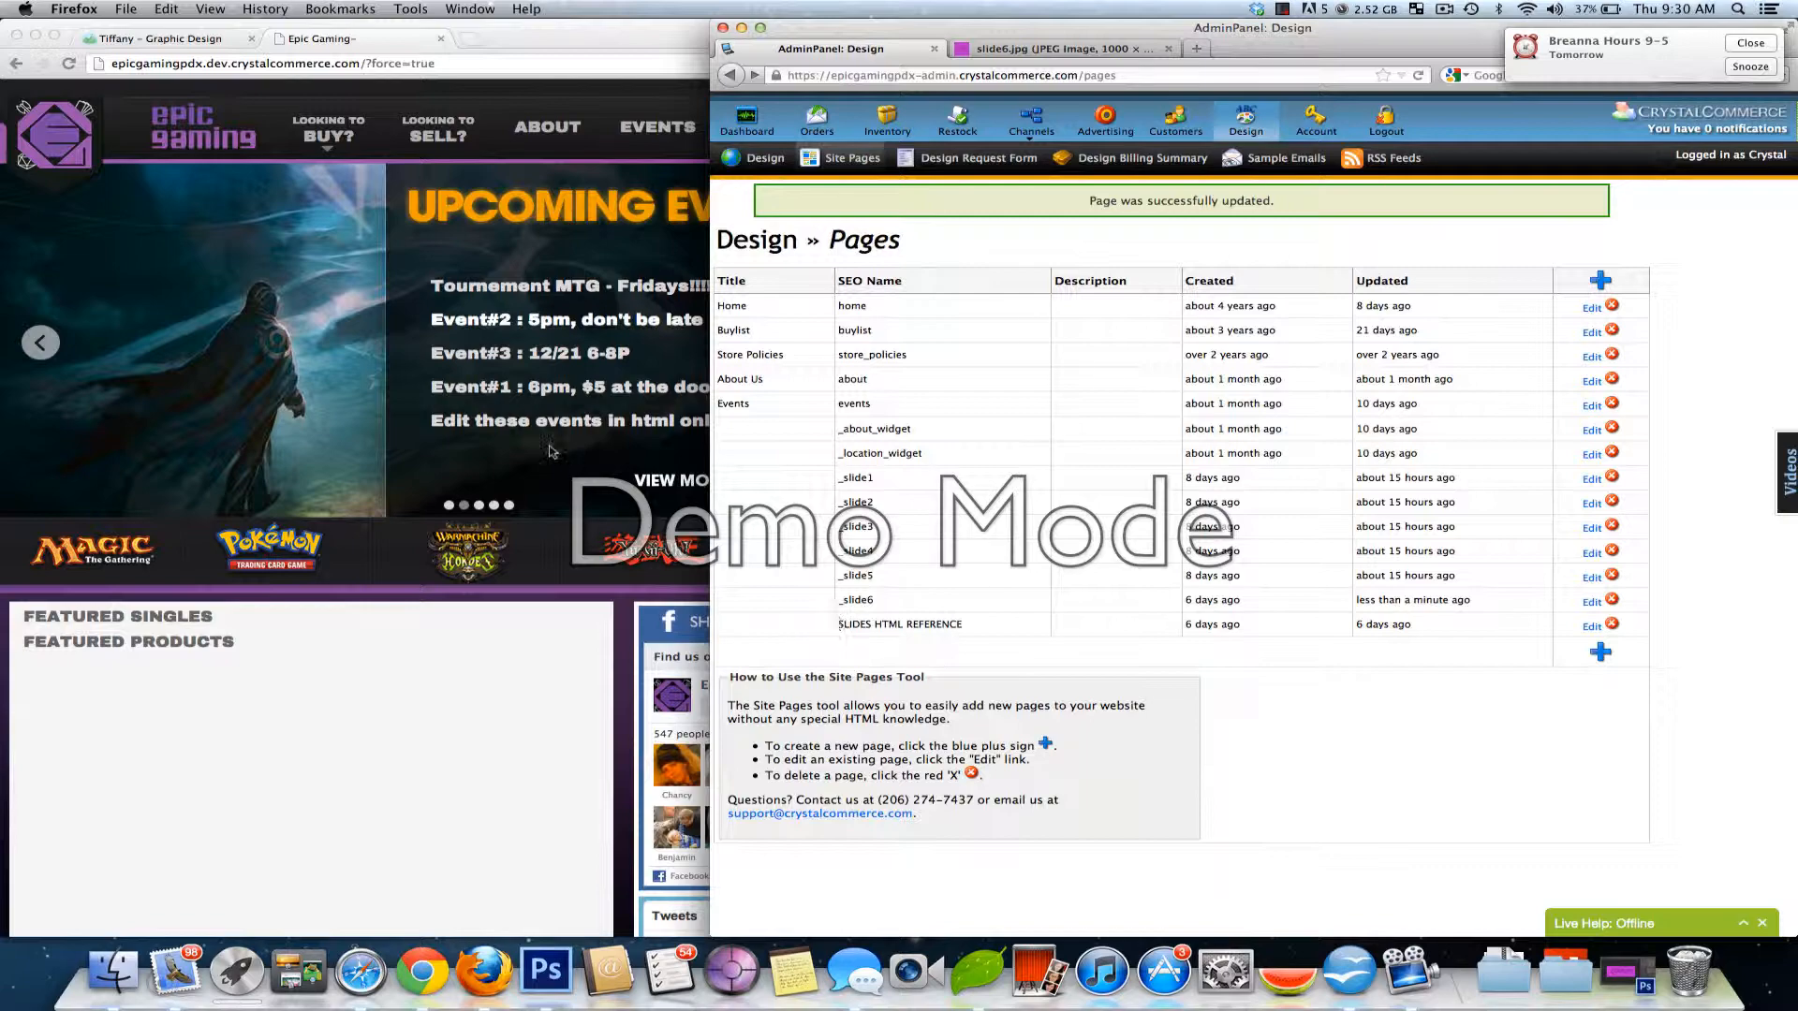
- Reload the Epic Gaming storefront homepage and advance through all its slider slides back to the first one
click(590, 35)
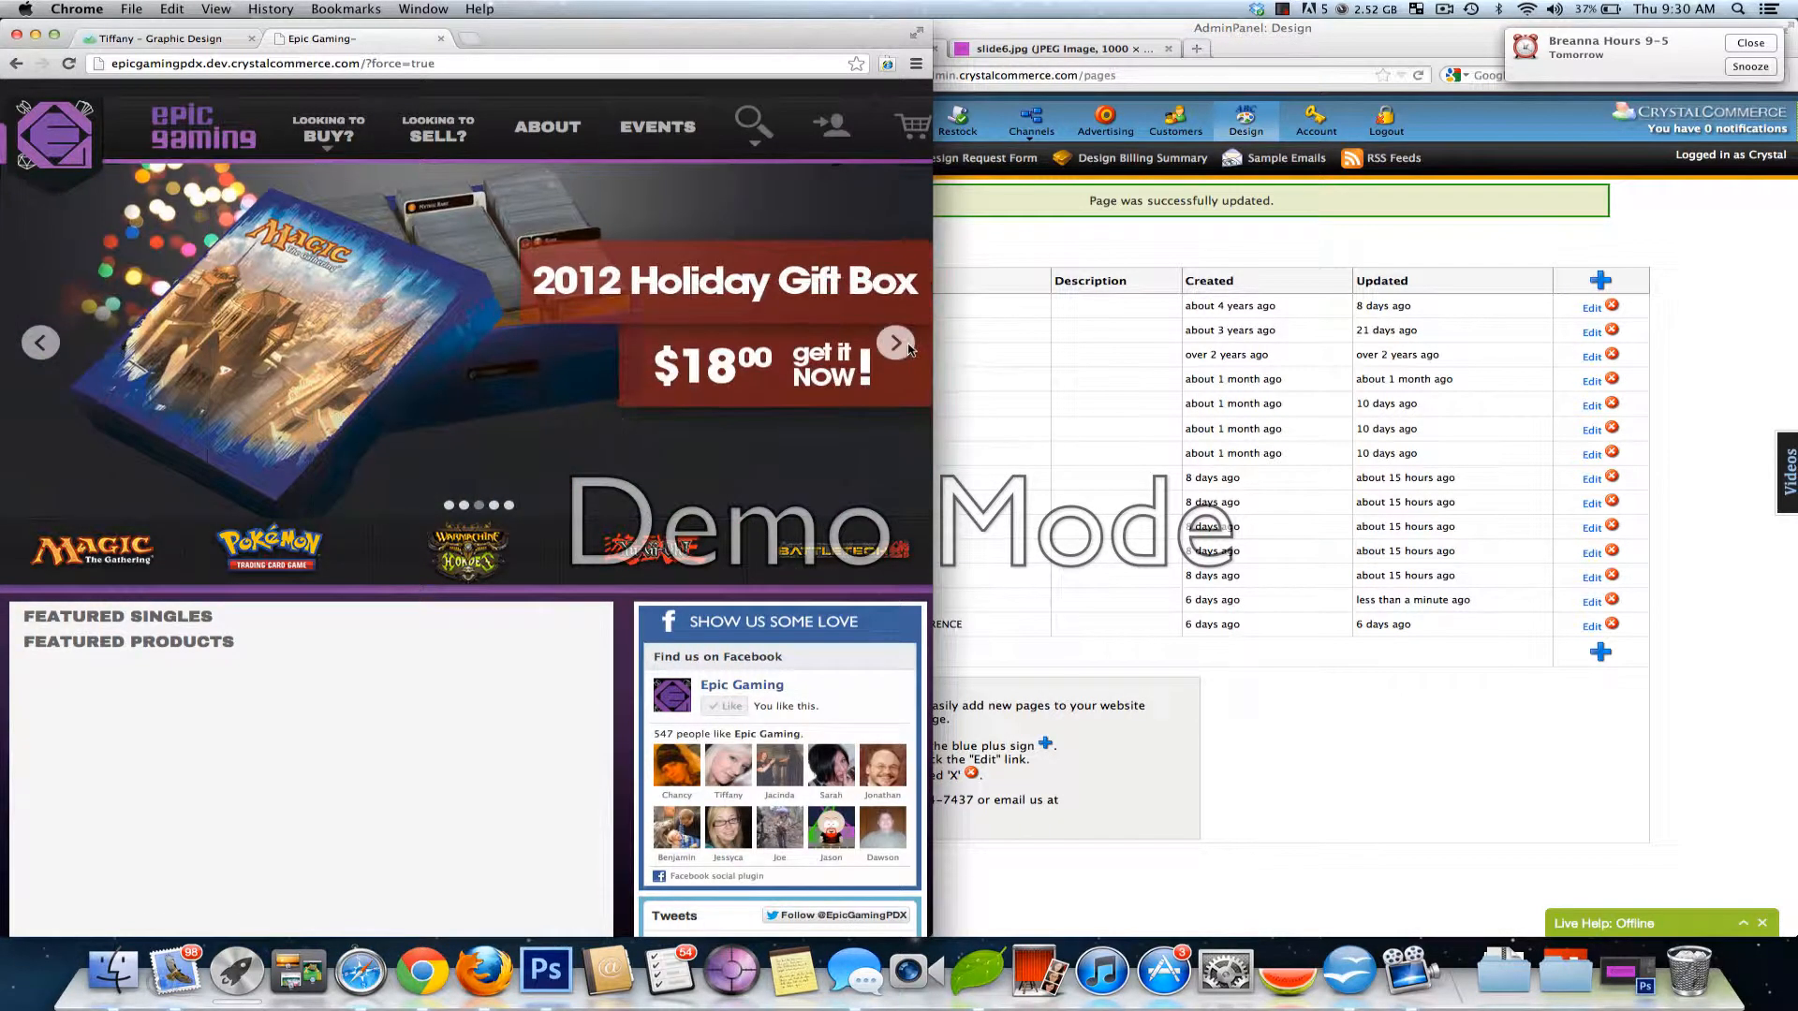
click(63, 67)
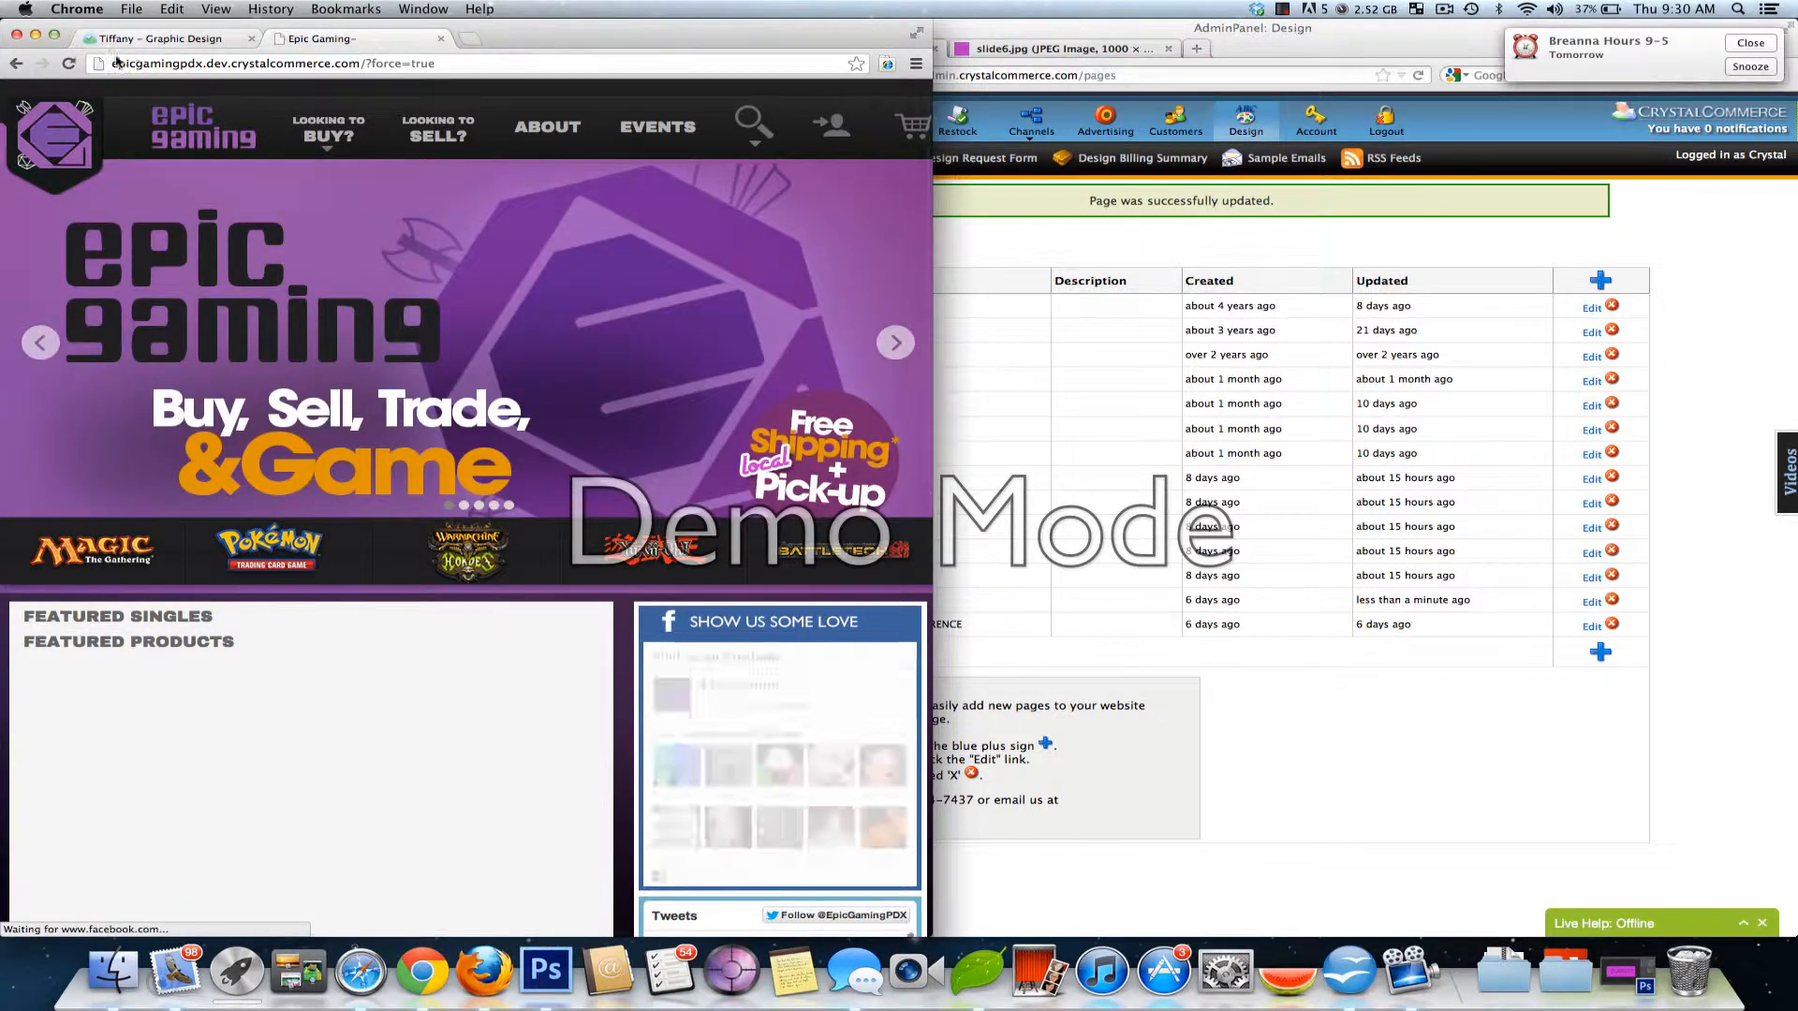
click(69, 64)
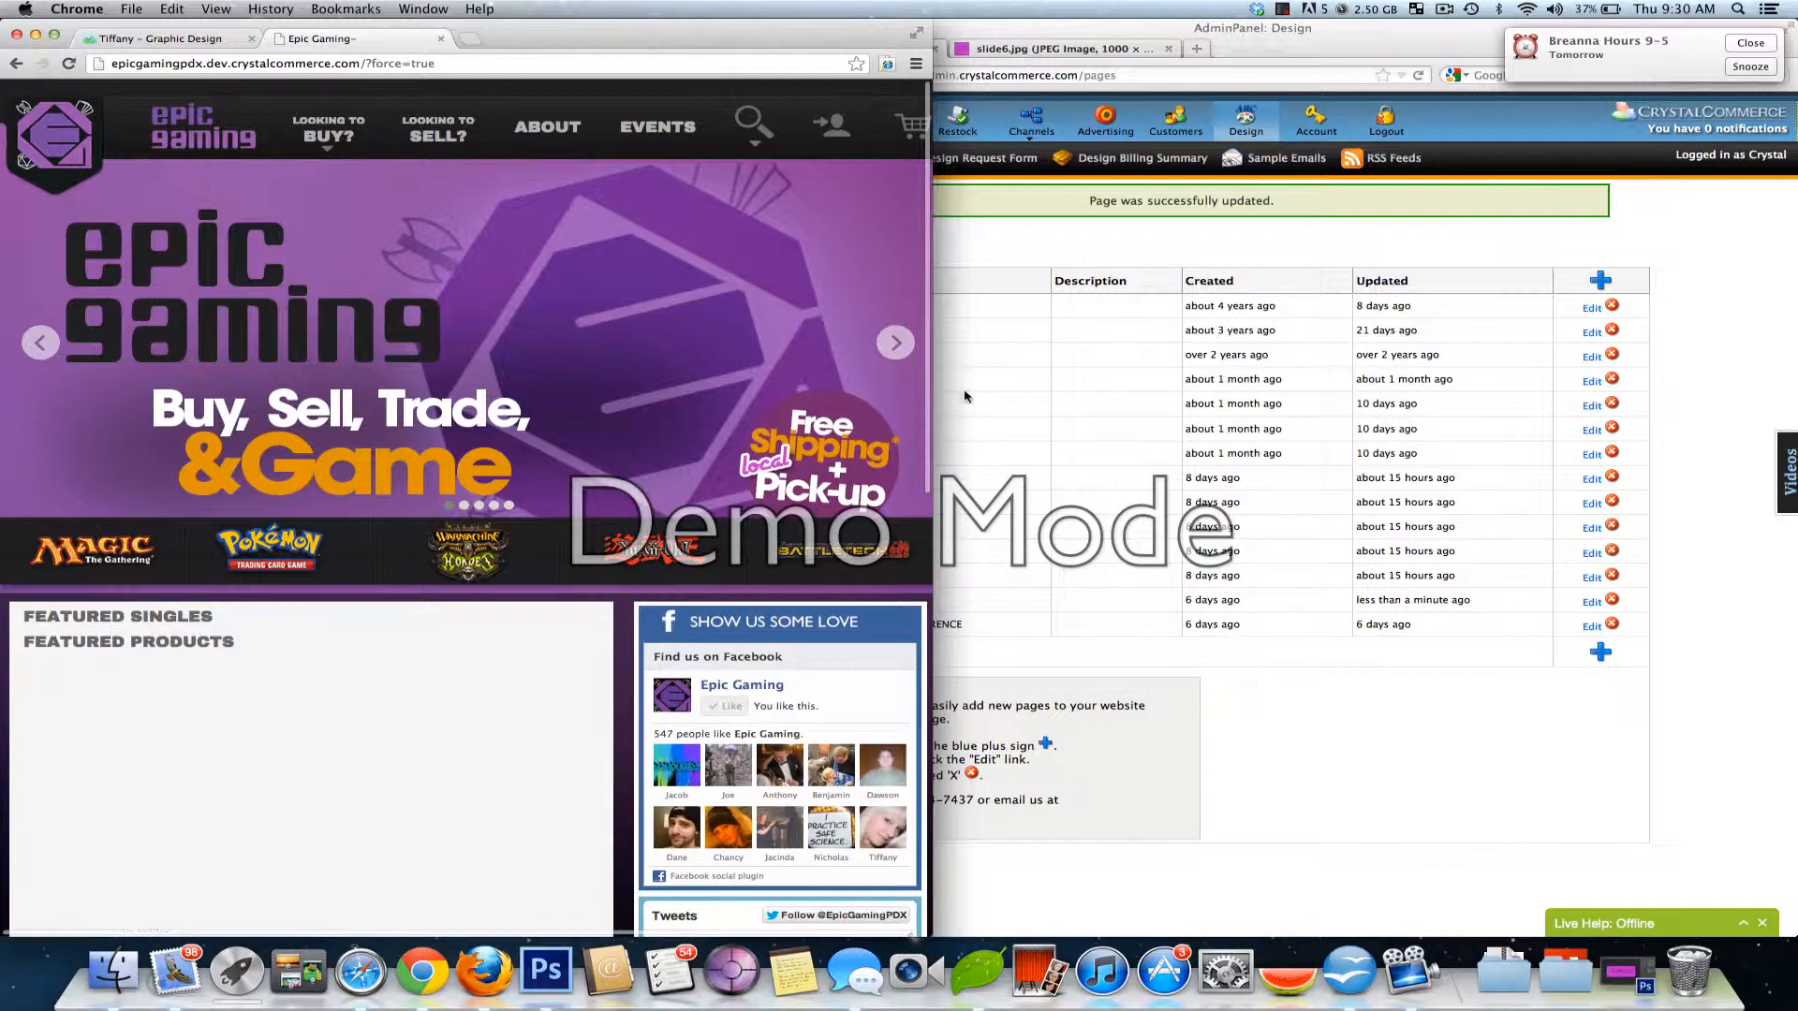
click(890, 345)
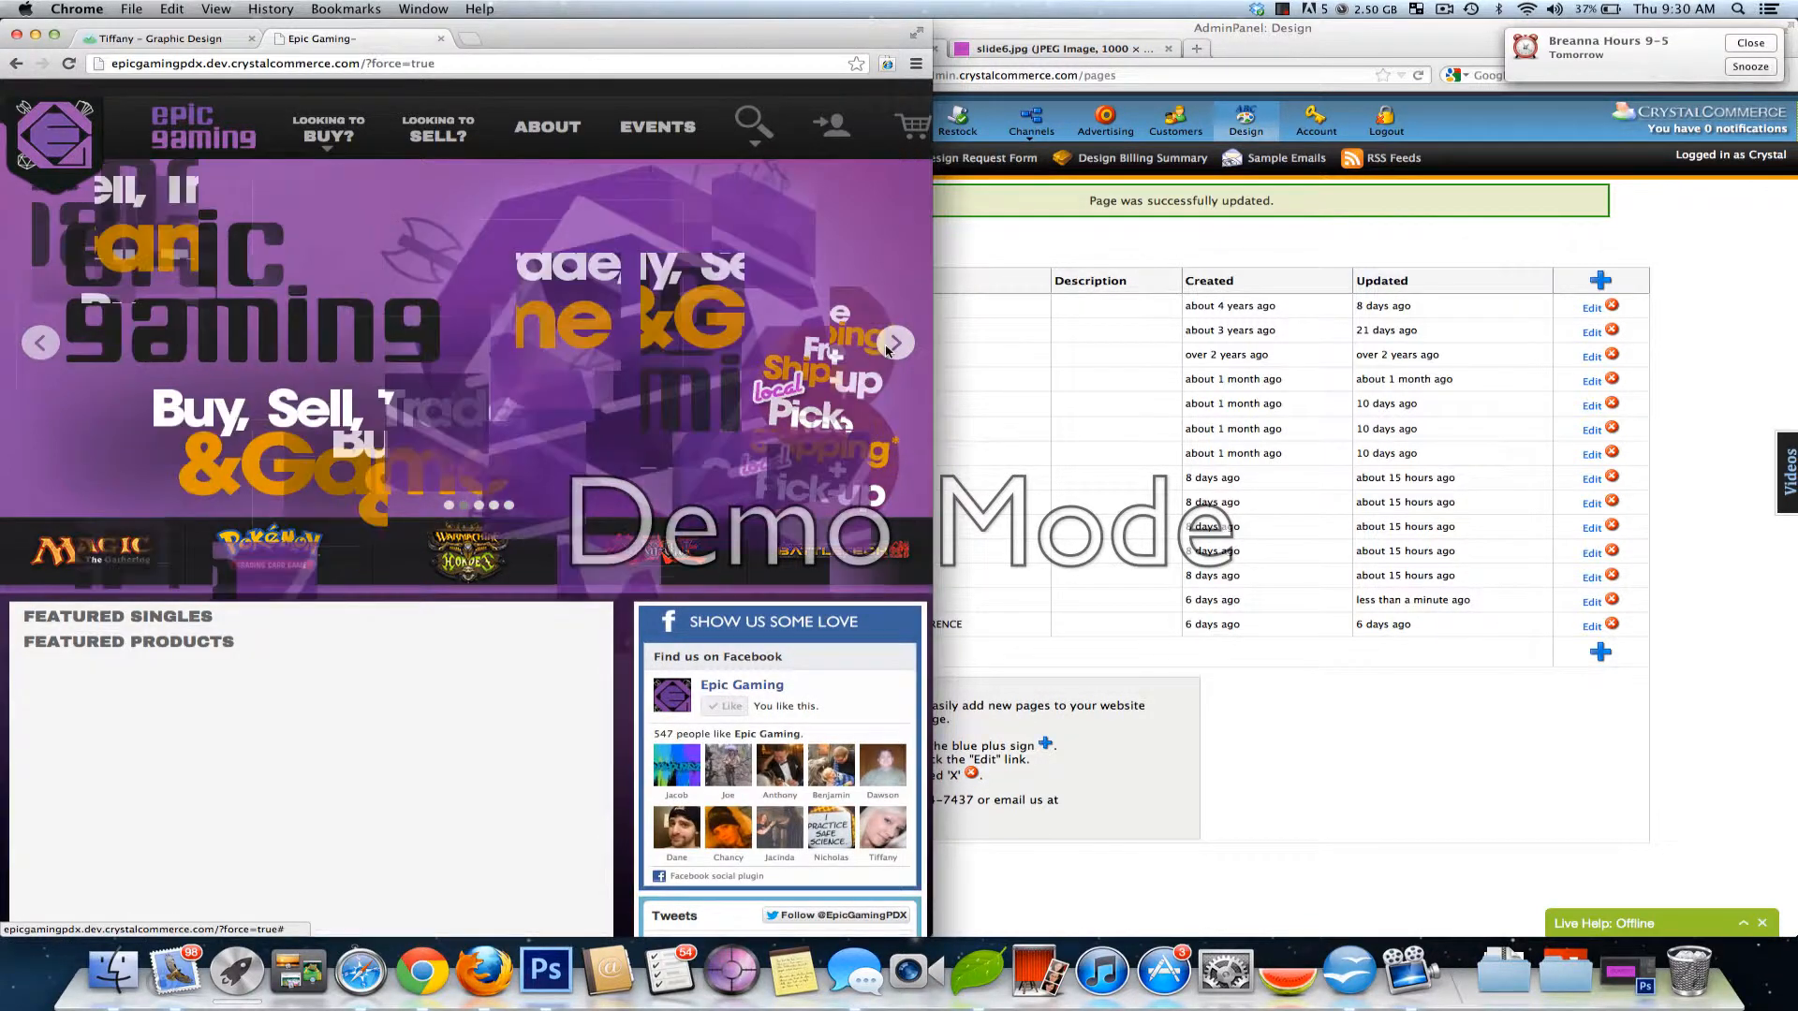
click(892, 344)
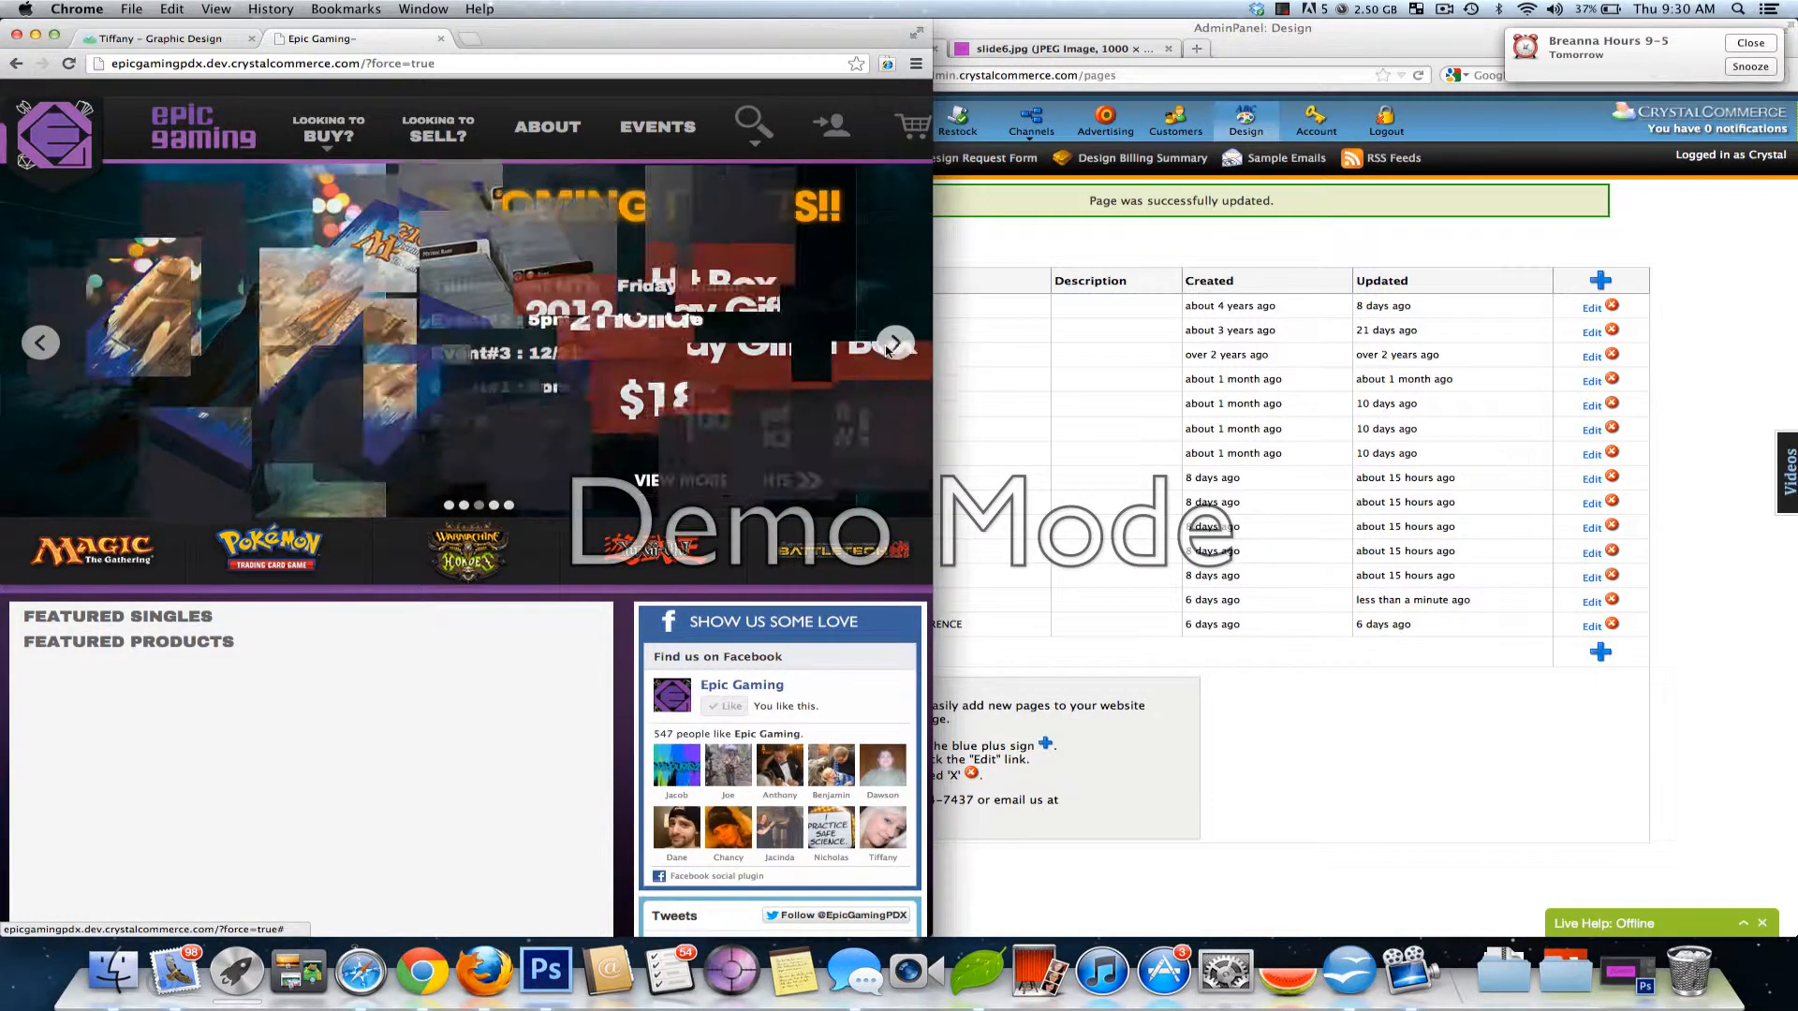
click(892, 344)
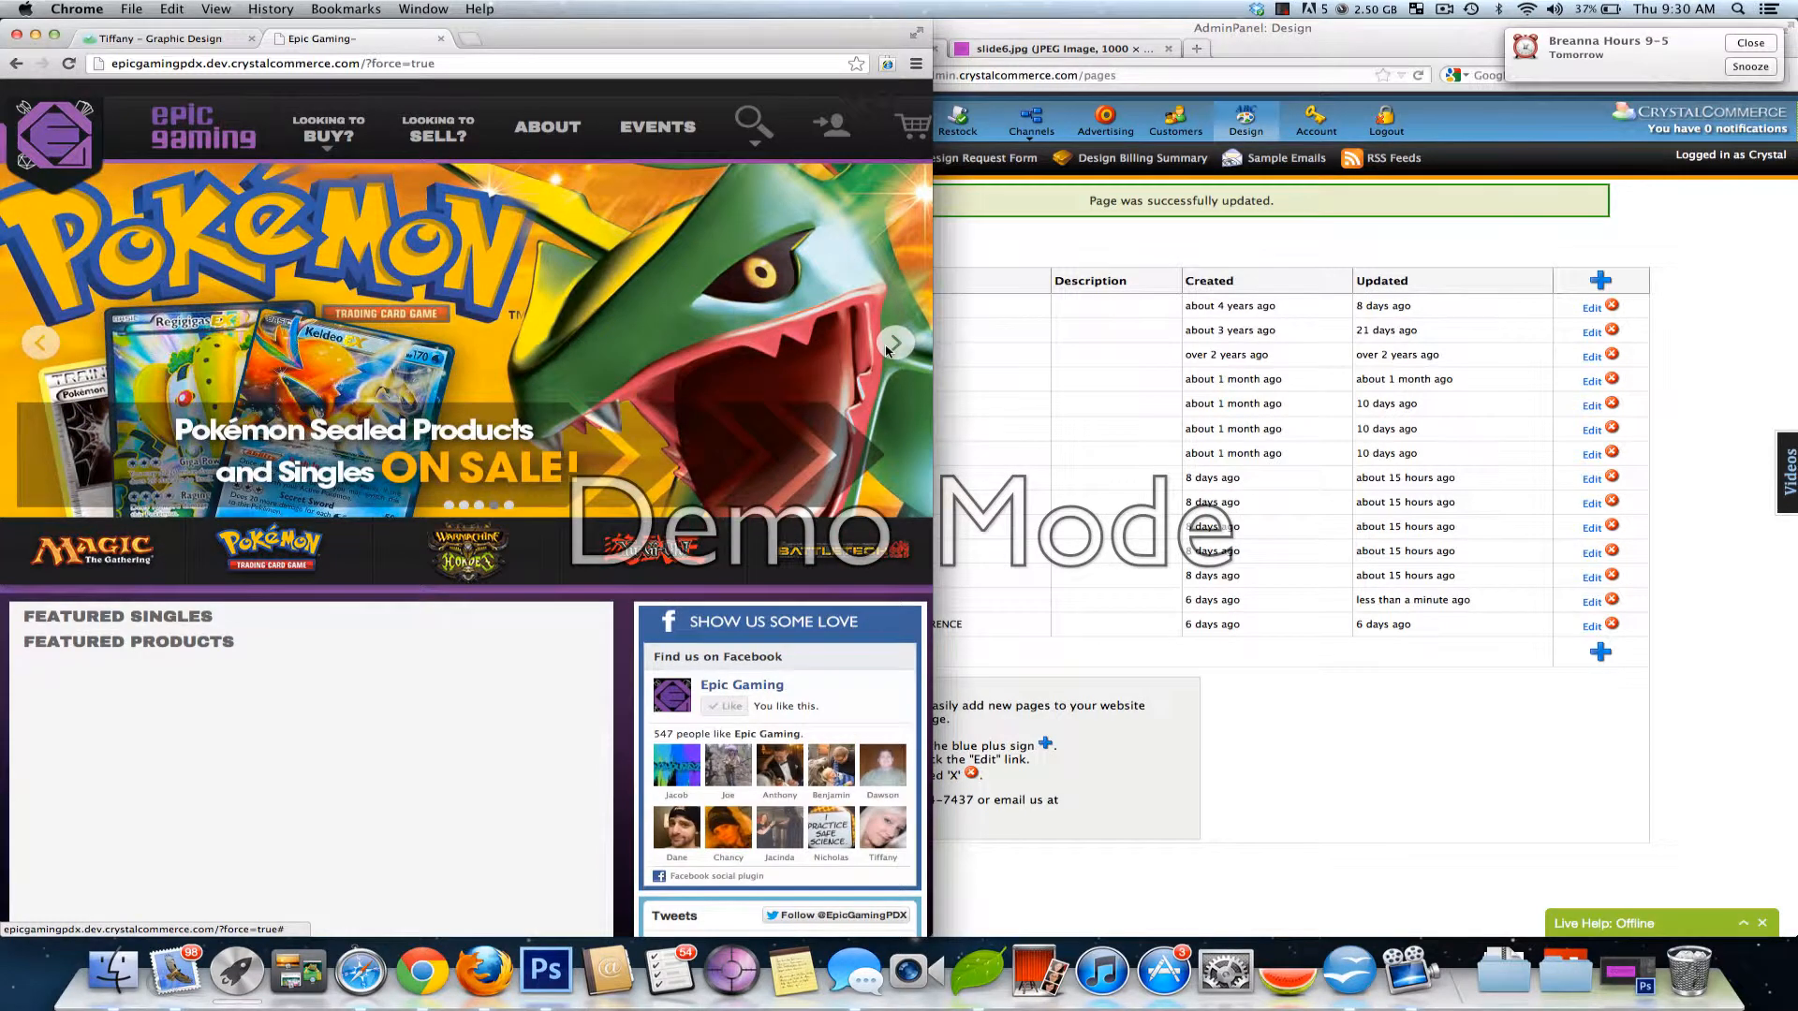
click(887, 350)
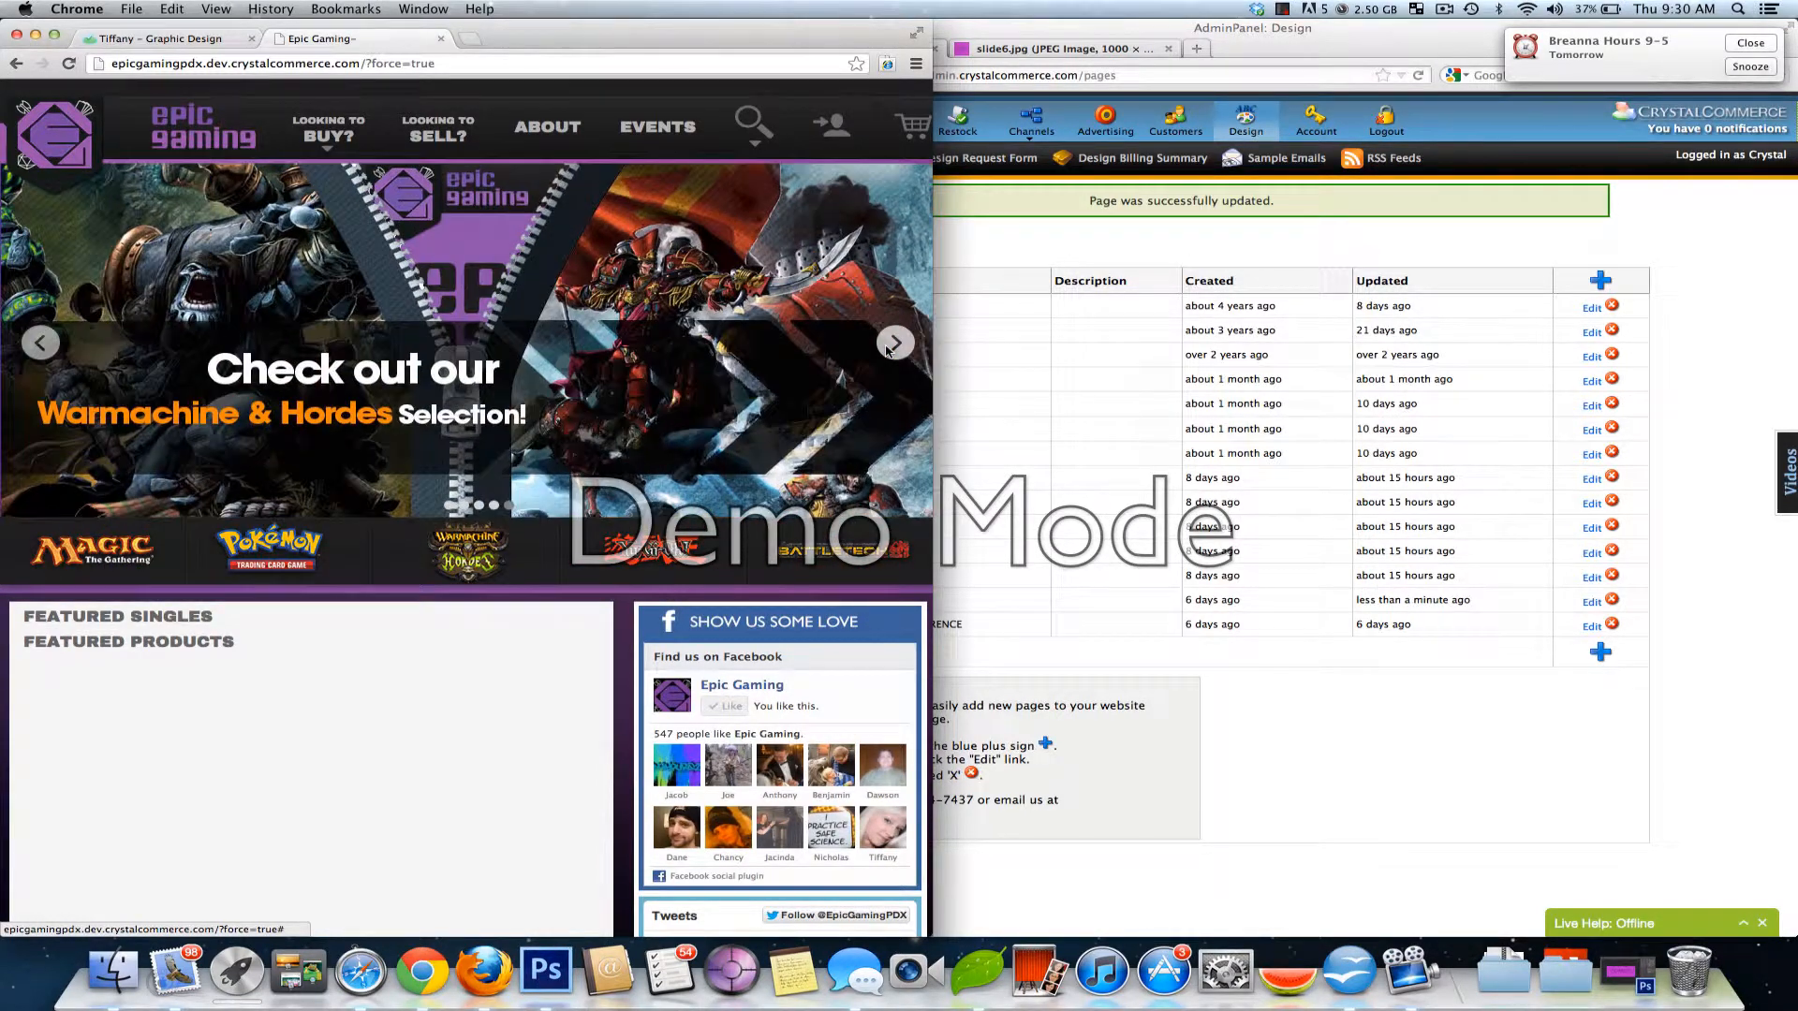
click(887, 351)
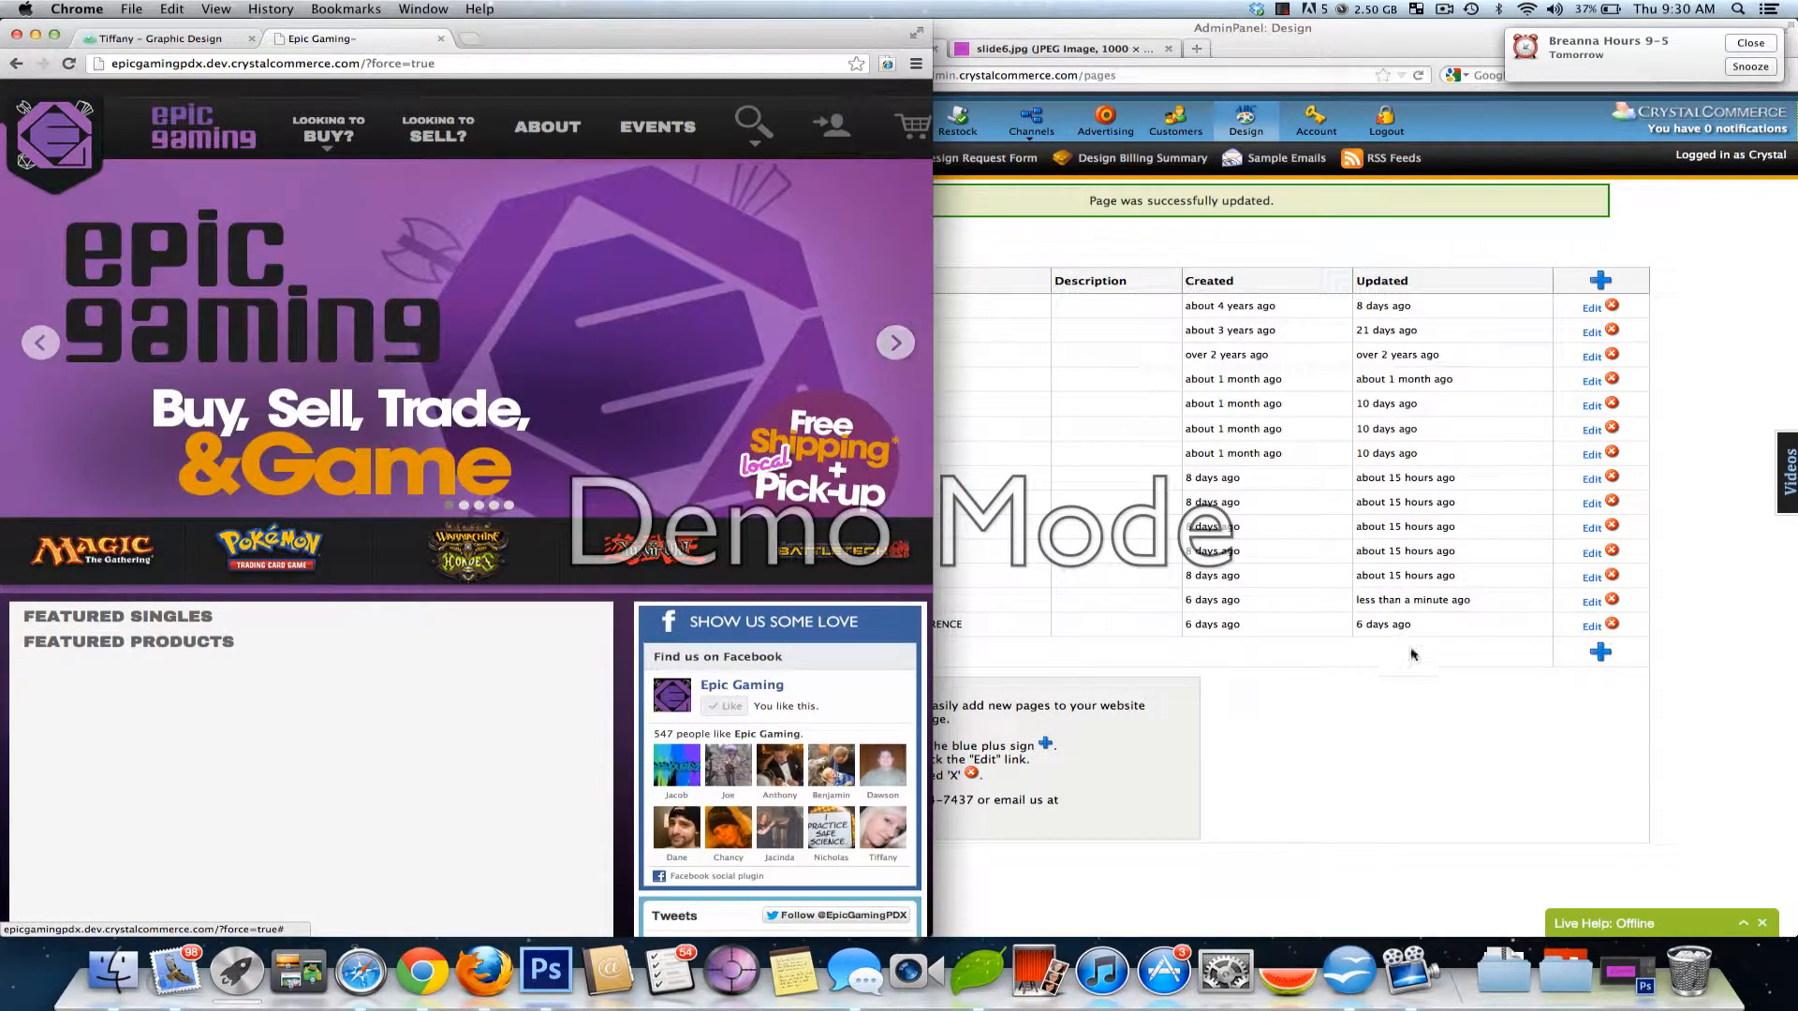
- Highlight the _slide3 to _slide6 entries in the site pages list and compare them with the storefront homepage
click(1399, 725)
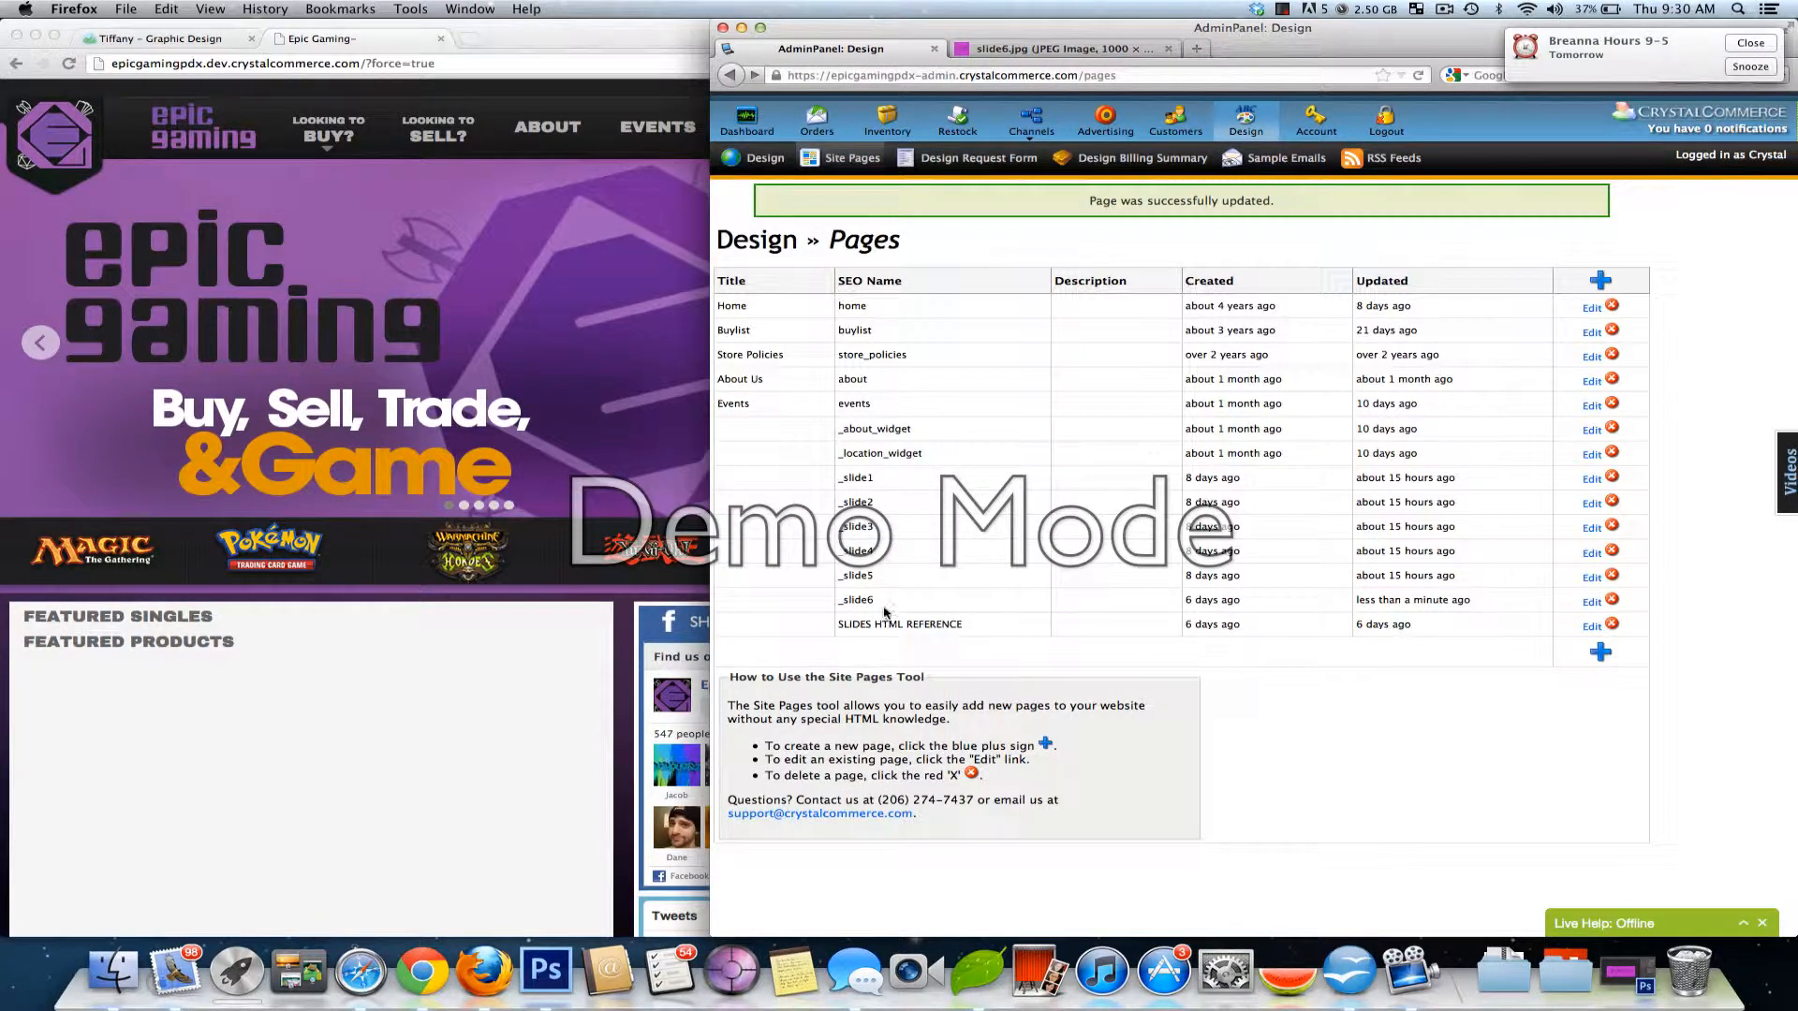
drag(884, 614, 852, 525)
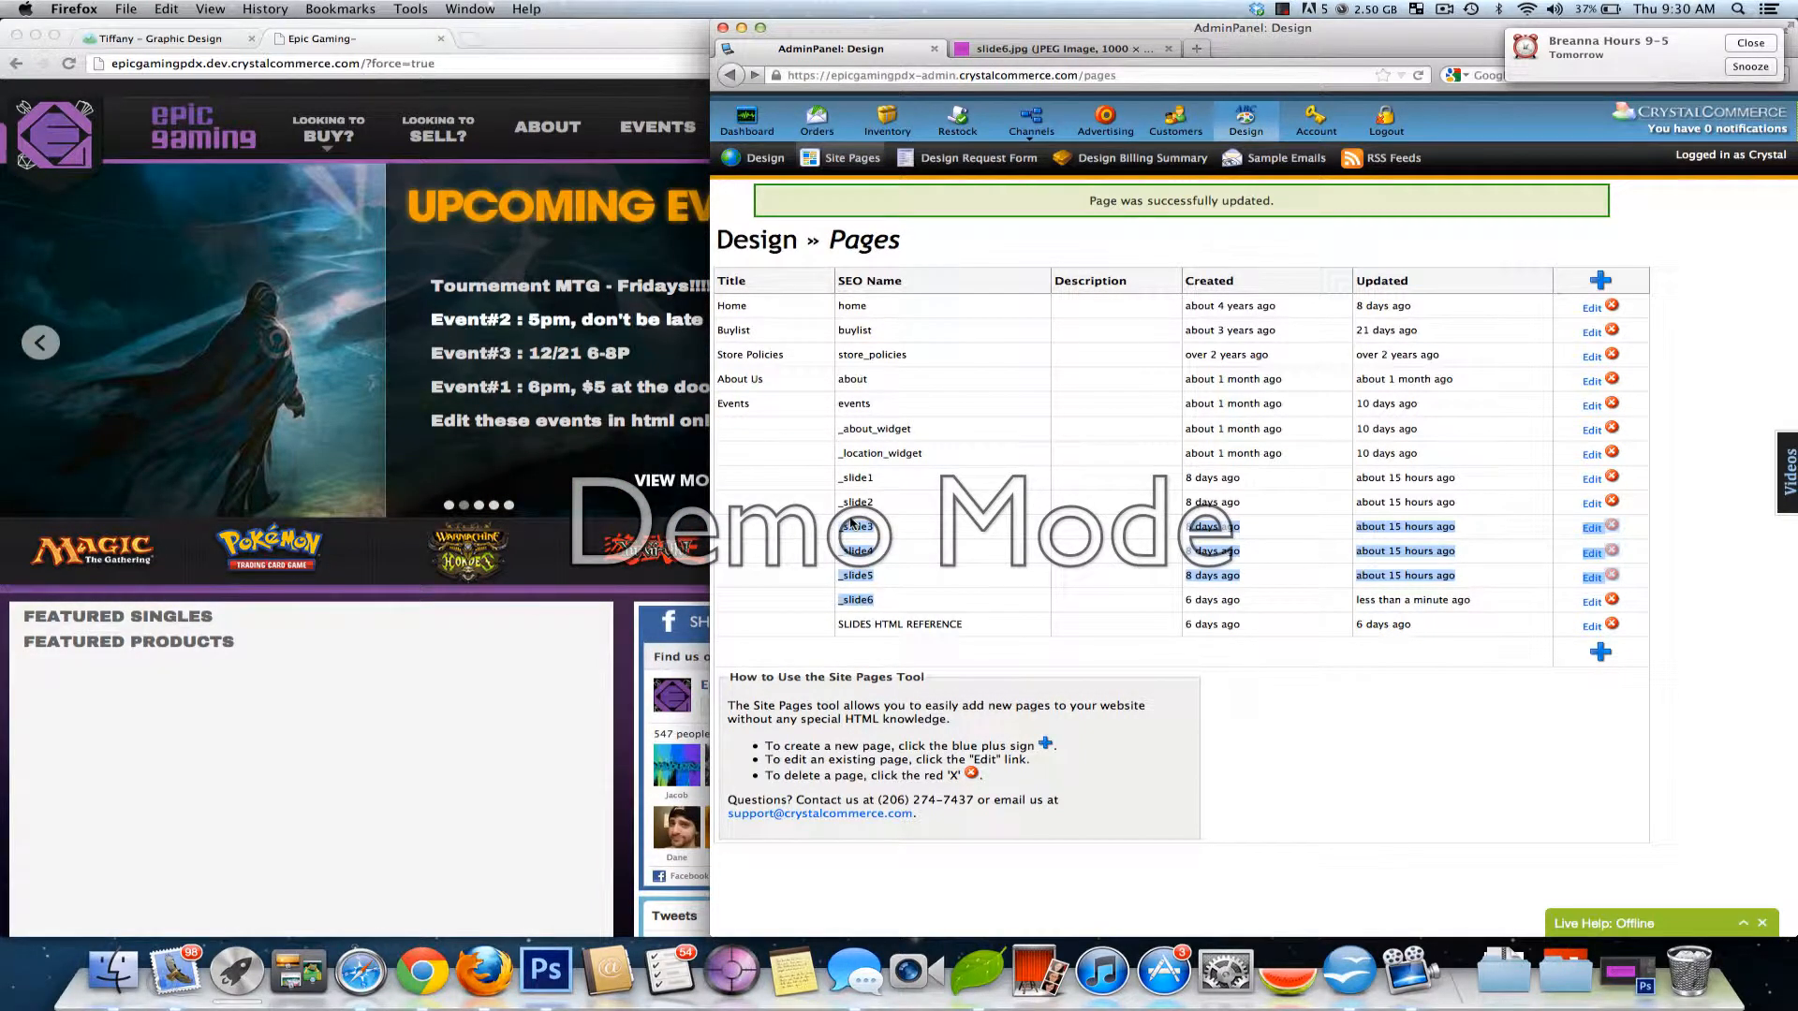
scroll(413, 534, down, 10)
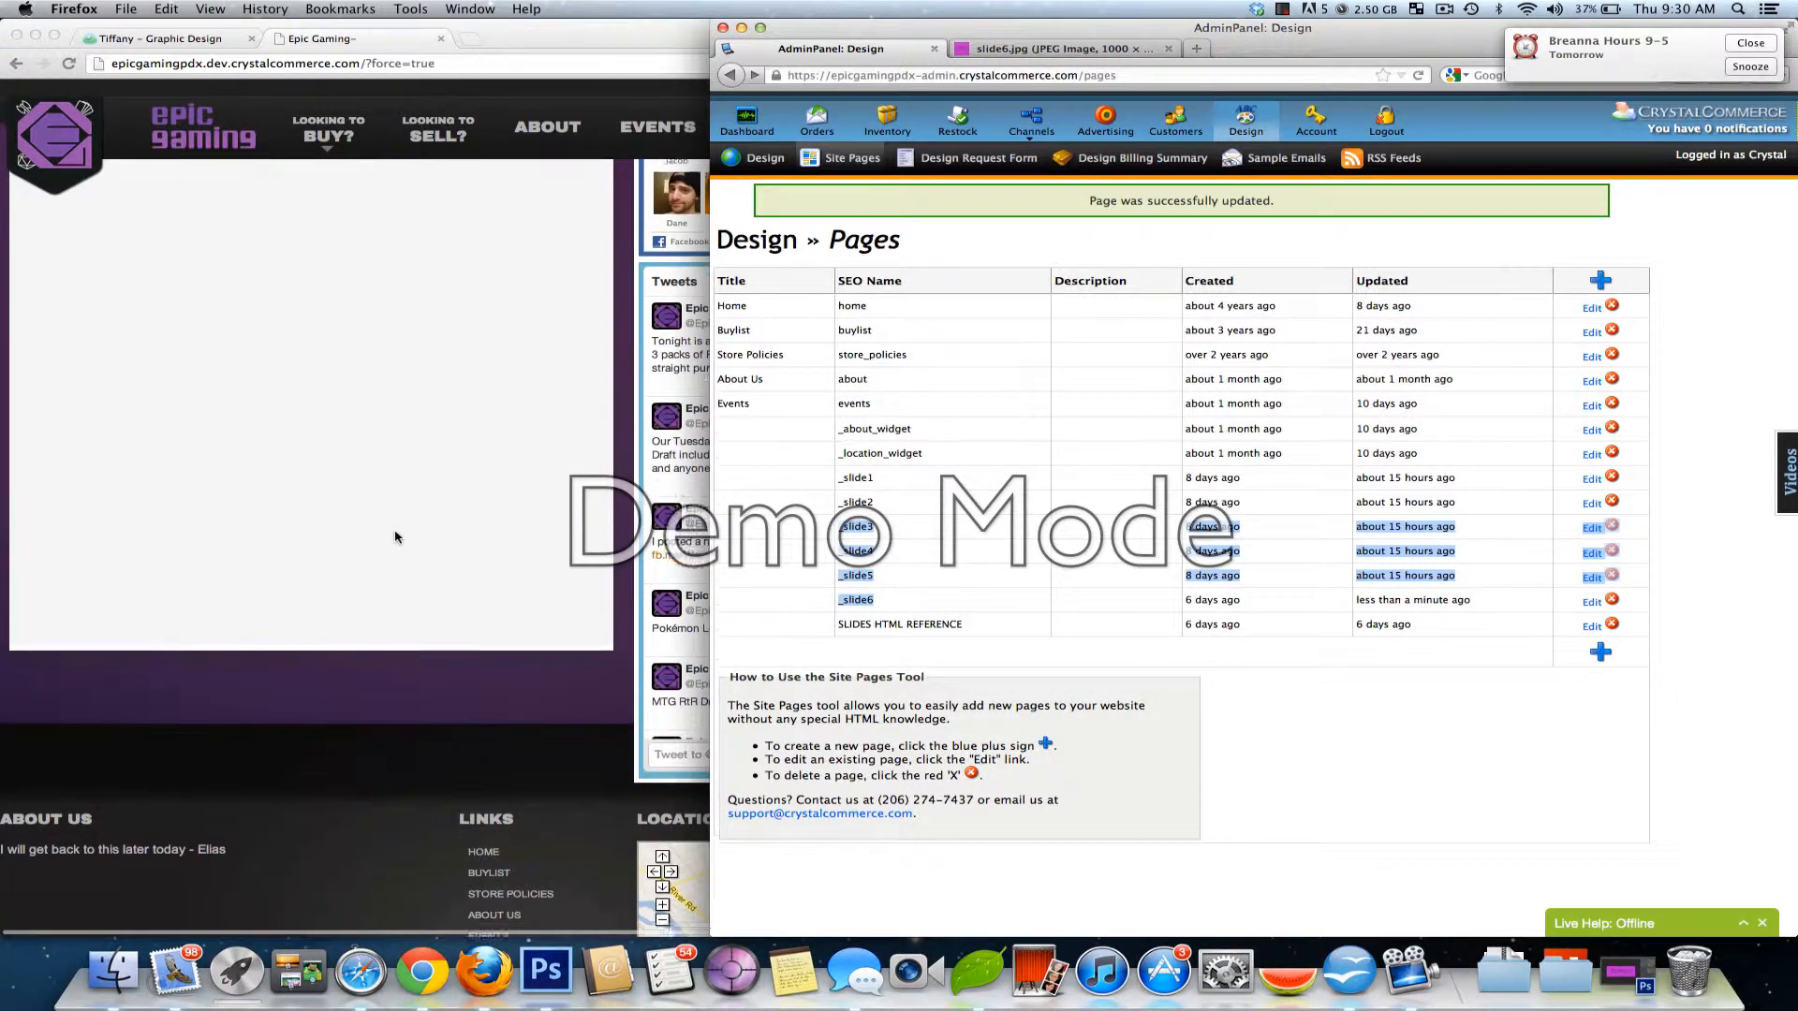
scroll(398, 537, up, 10)
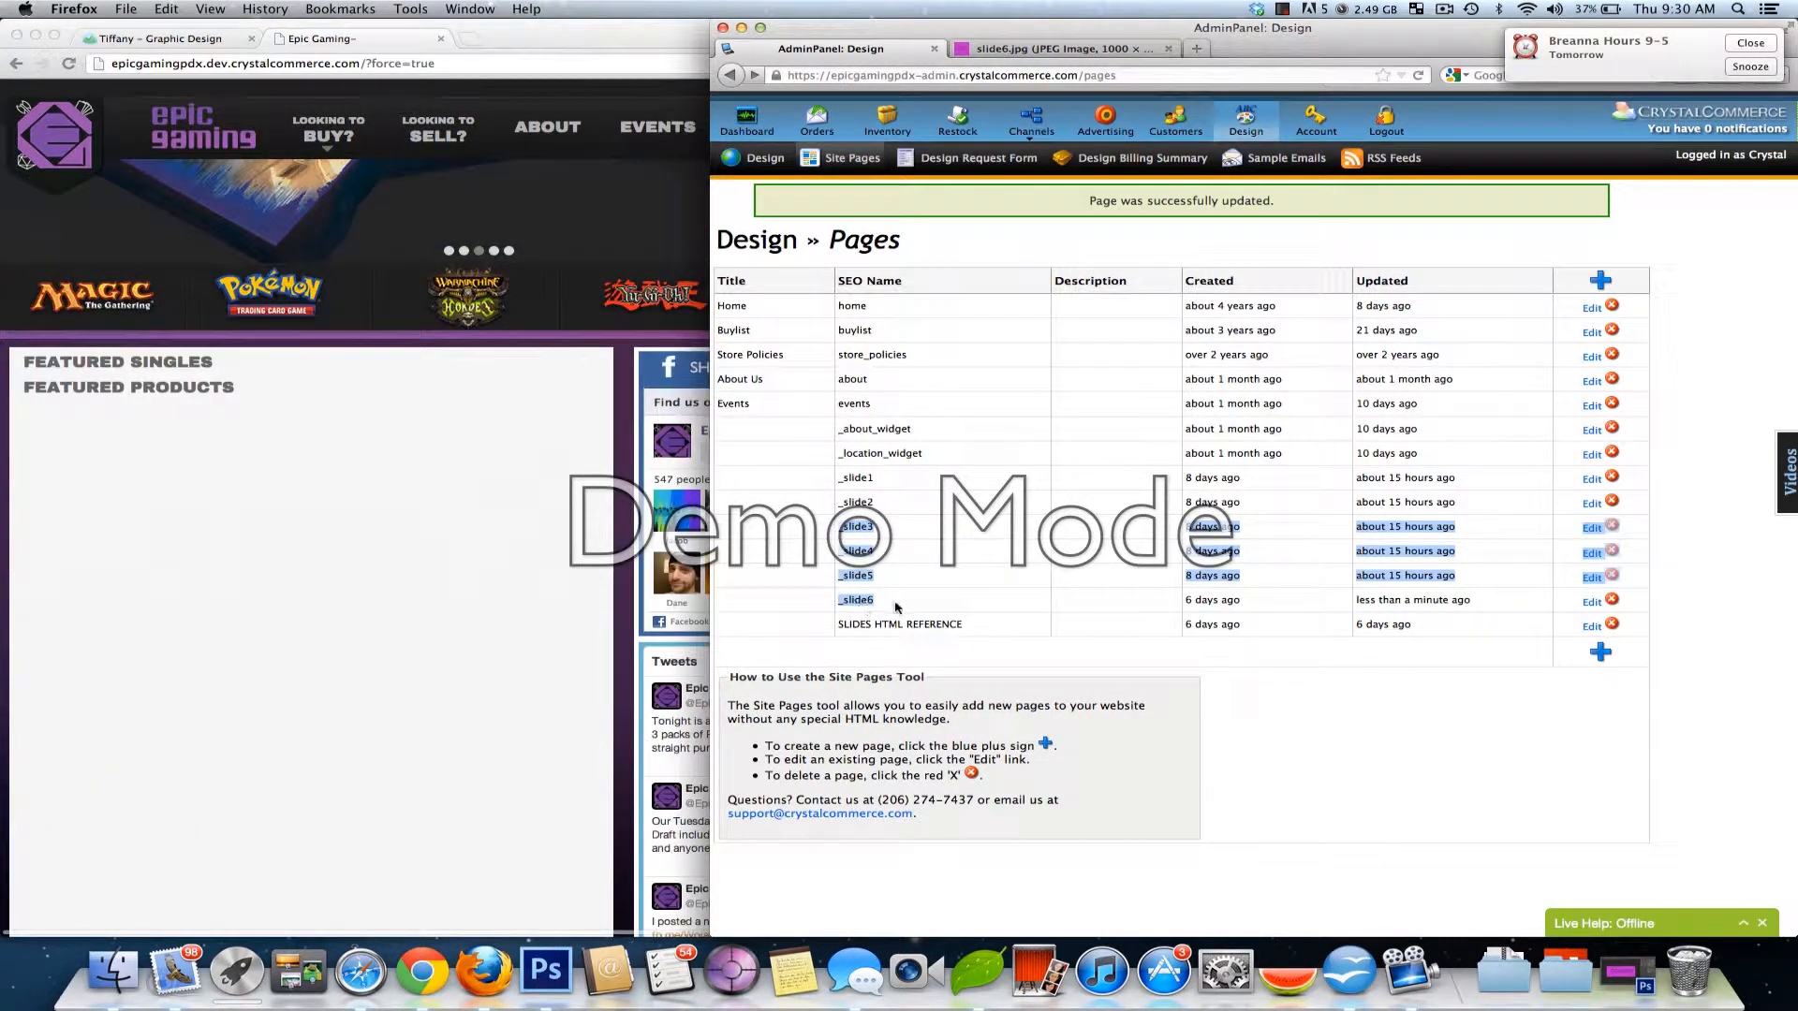
click(1378, 573)
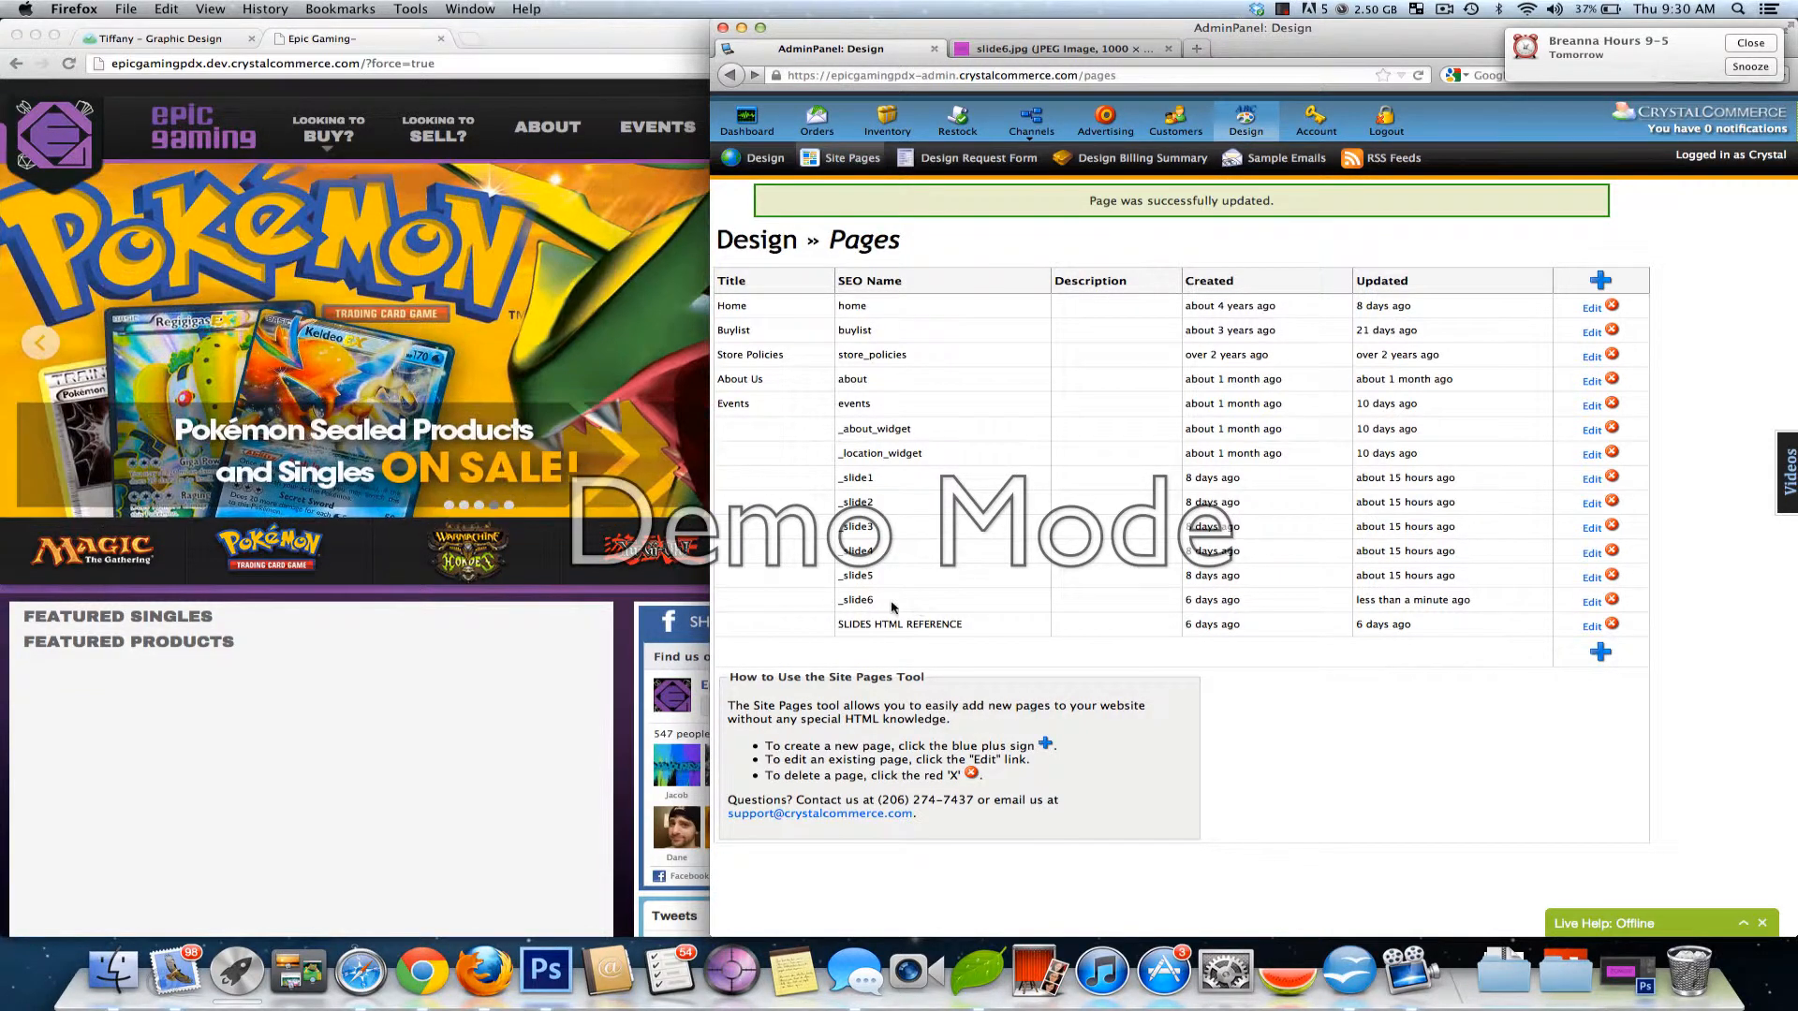
- Open the _slide6 page for editing and copy the web address of the slide6.jpg image
click(1601, 602)
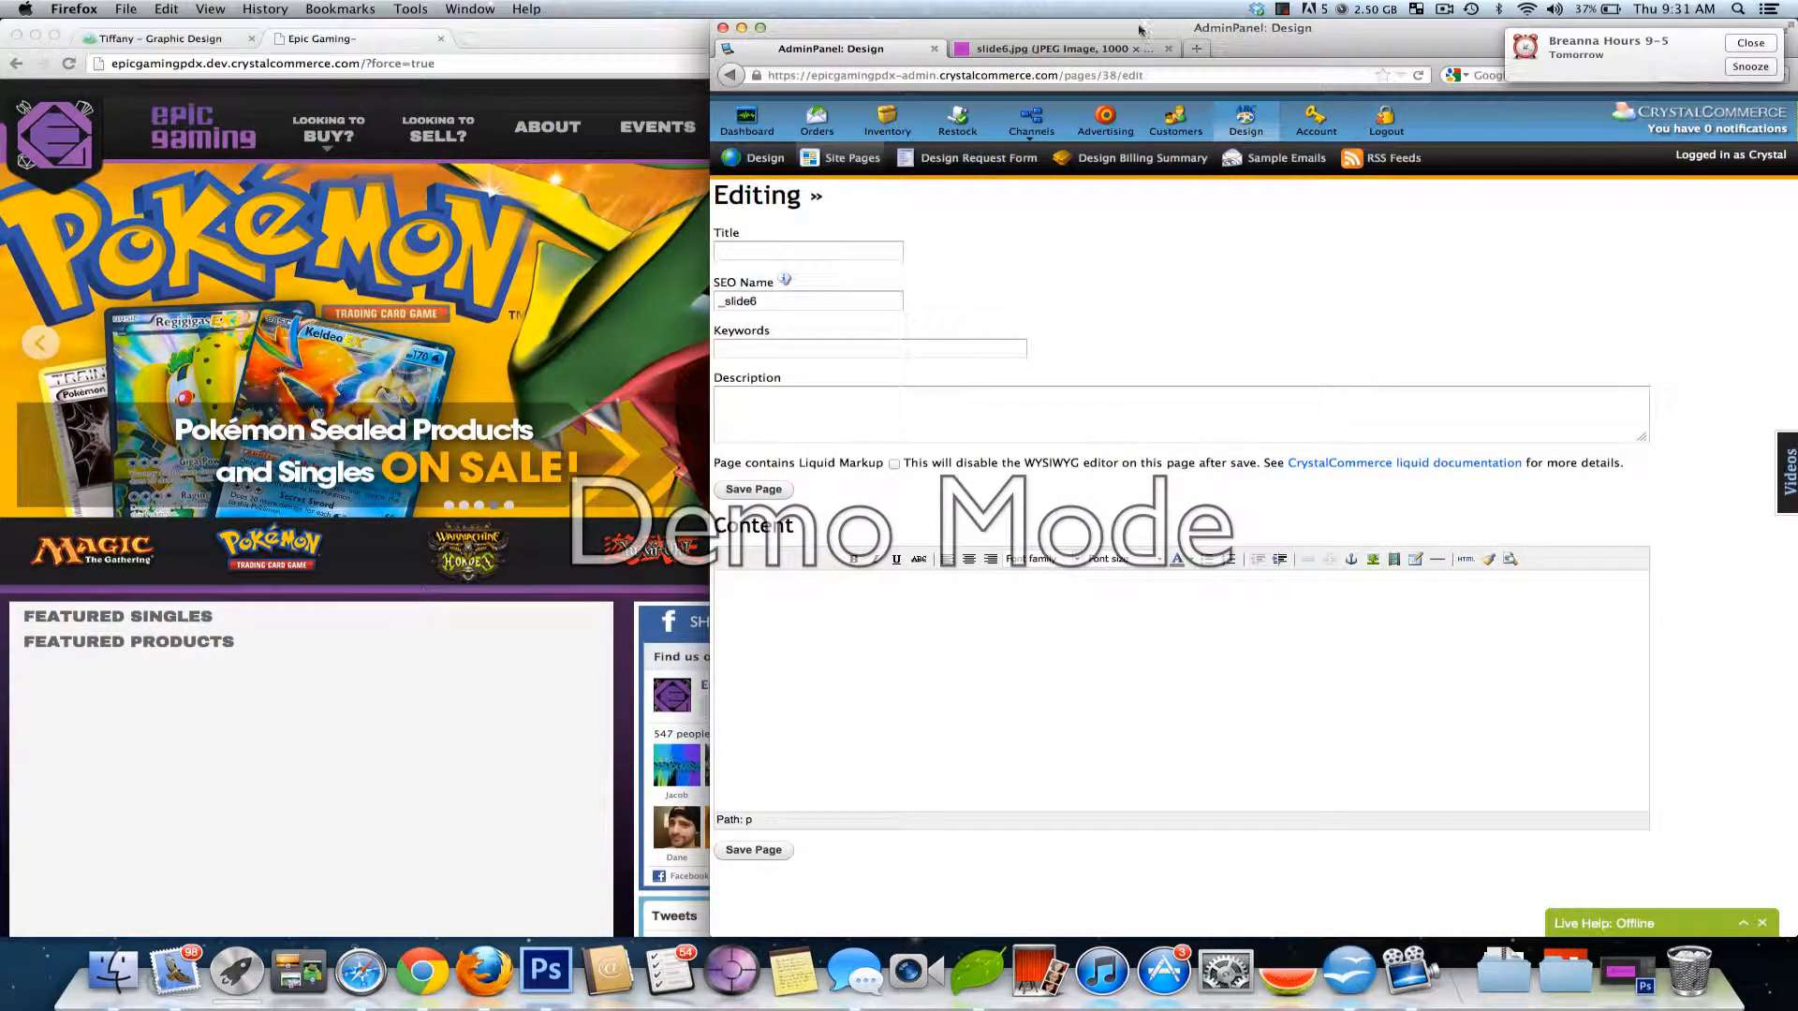
click(1068, 43)
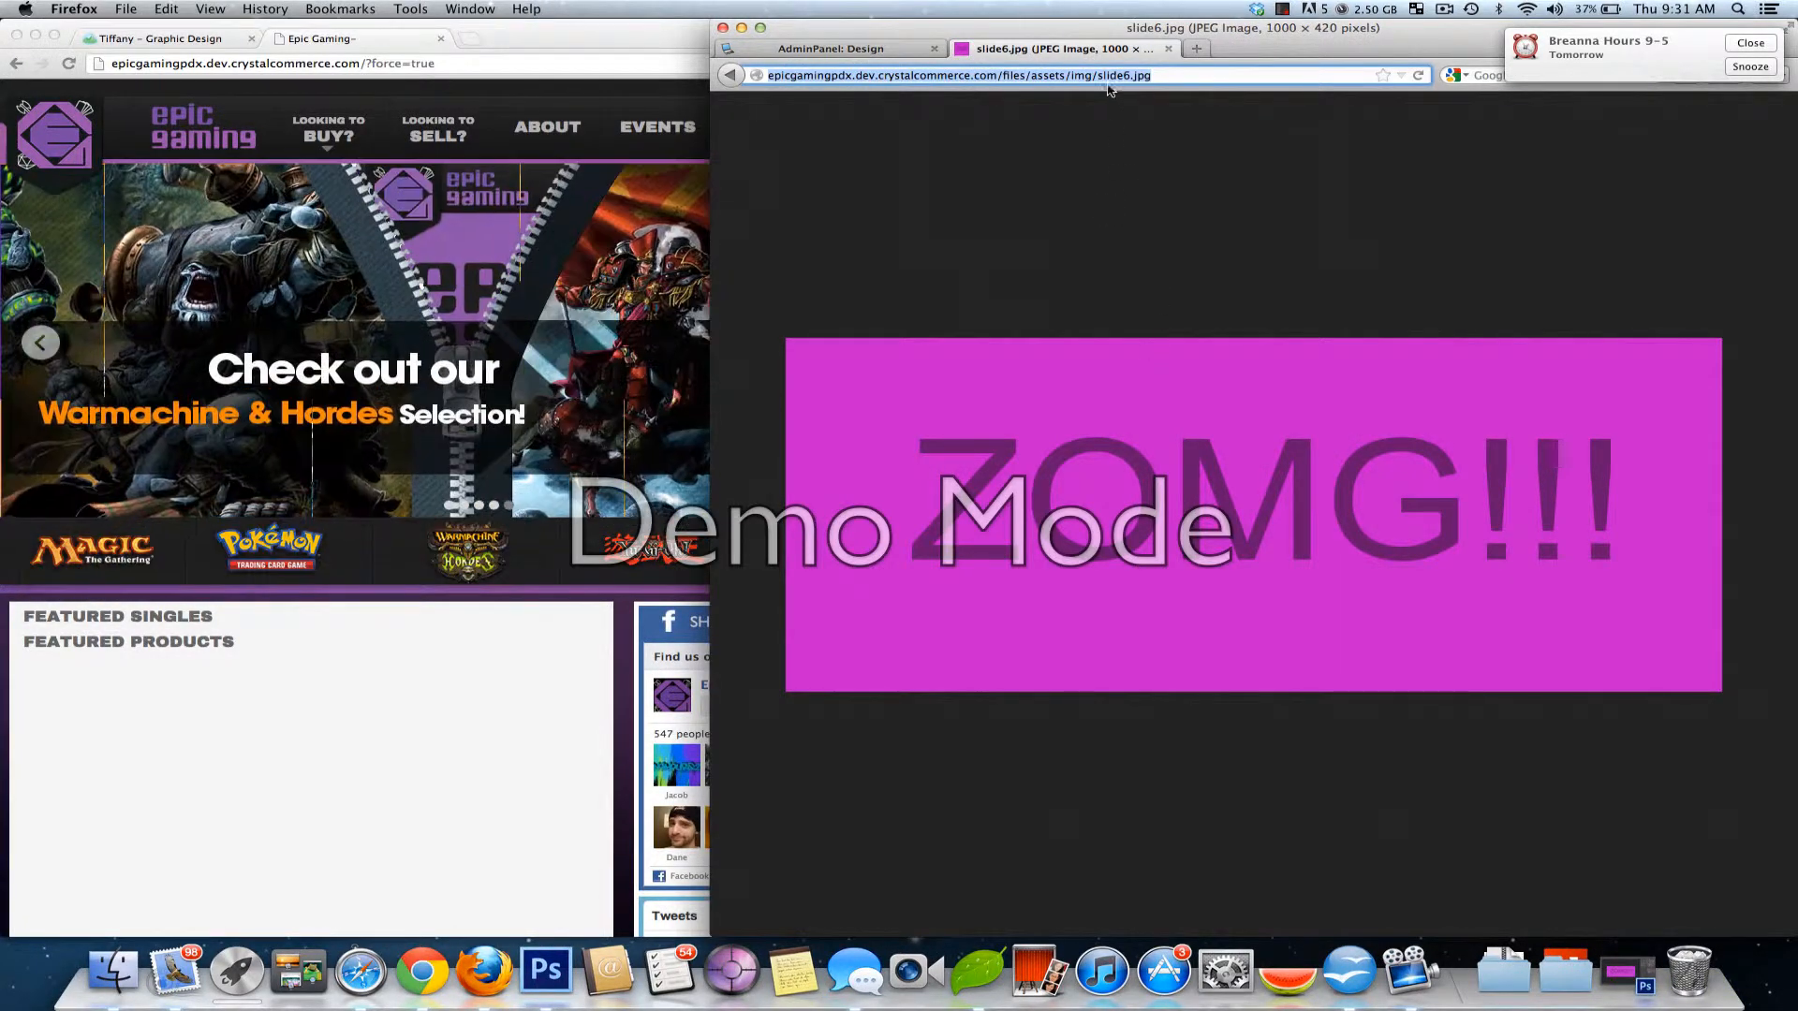
click(1175, 80)
triple_click(1174, 80)
key(ctrl+c)
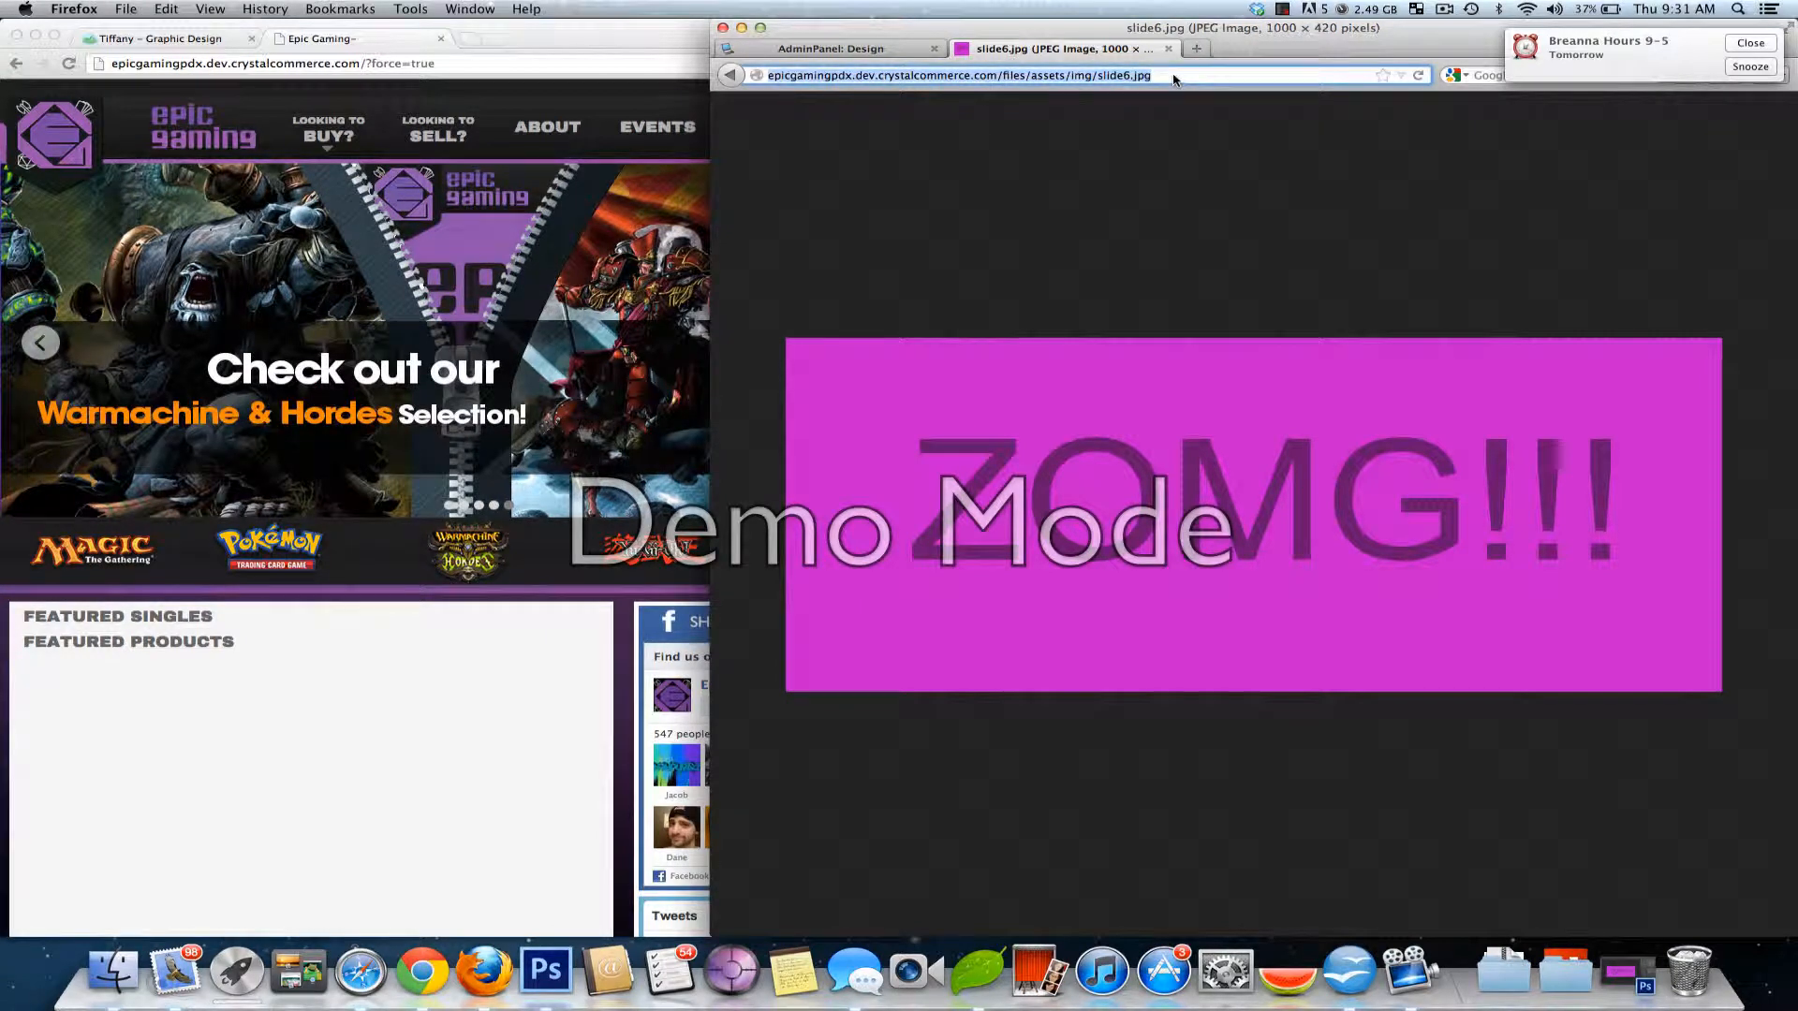
- Compare the _slide6 editing page with the slide6.jpg image, view the site list in Coda, and return to Firefox
click(913, 48)
click(996, 51)
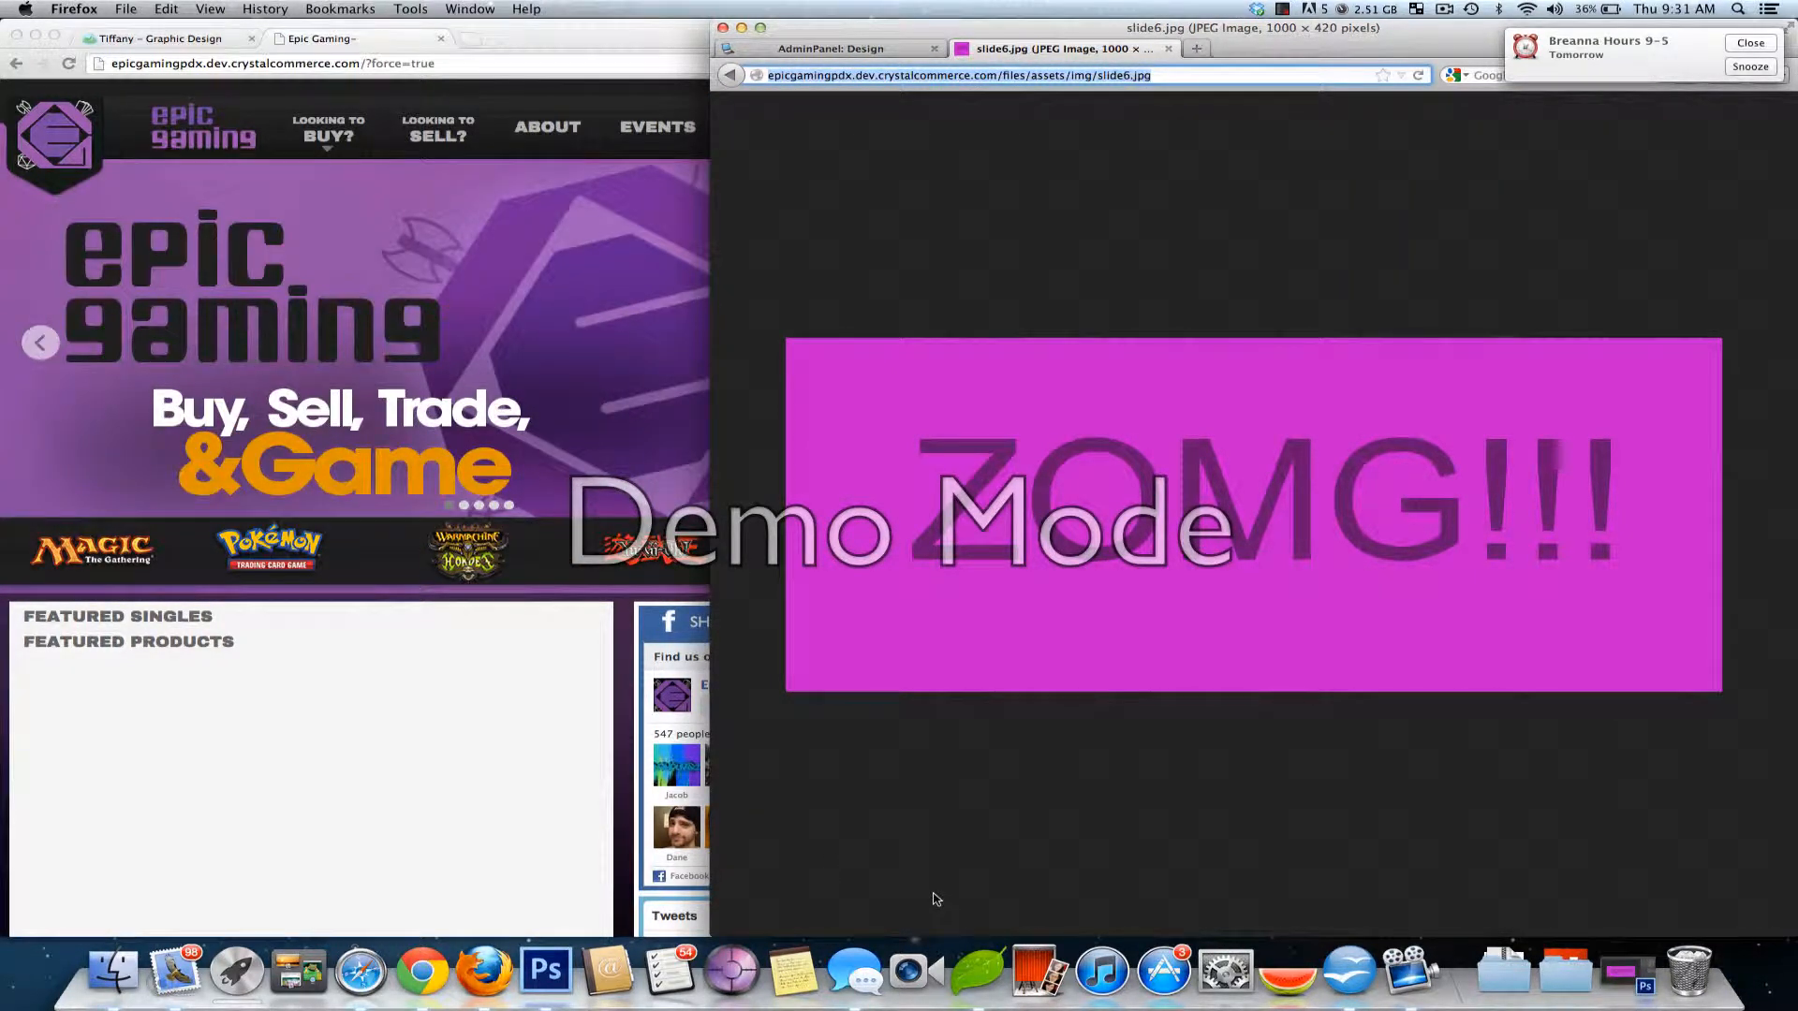
click(860, 51)
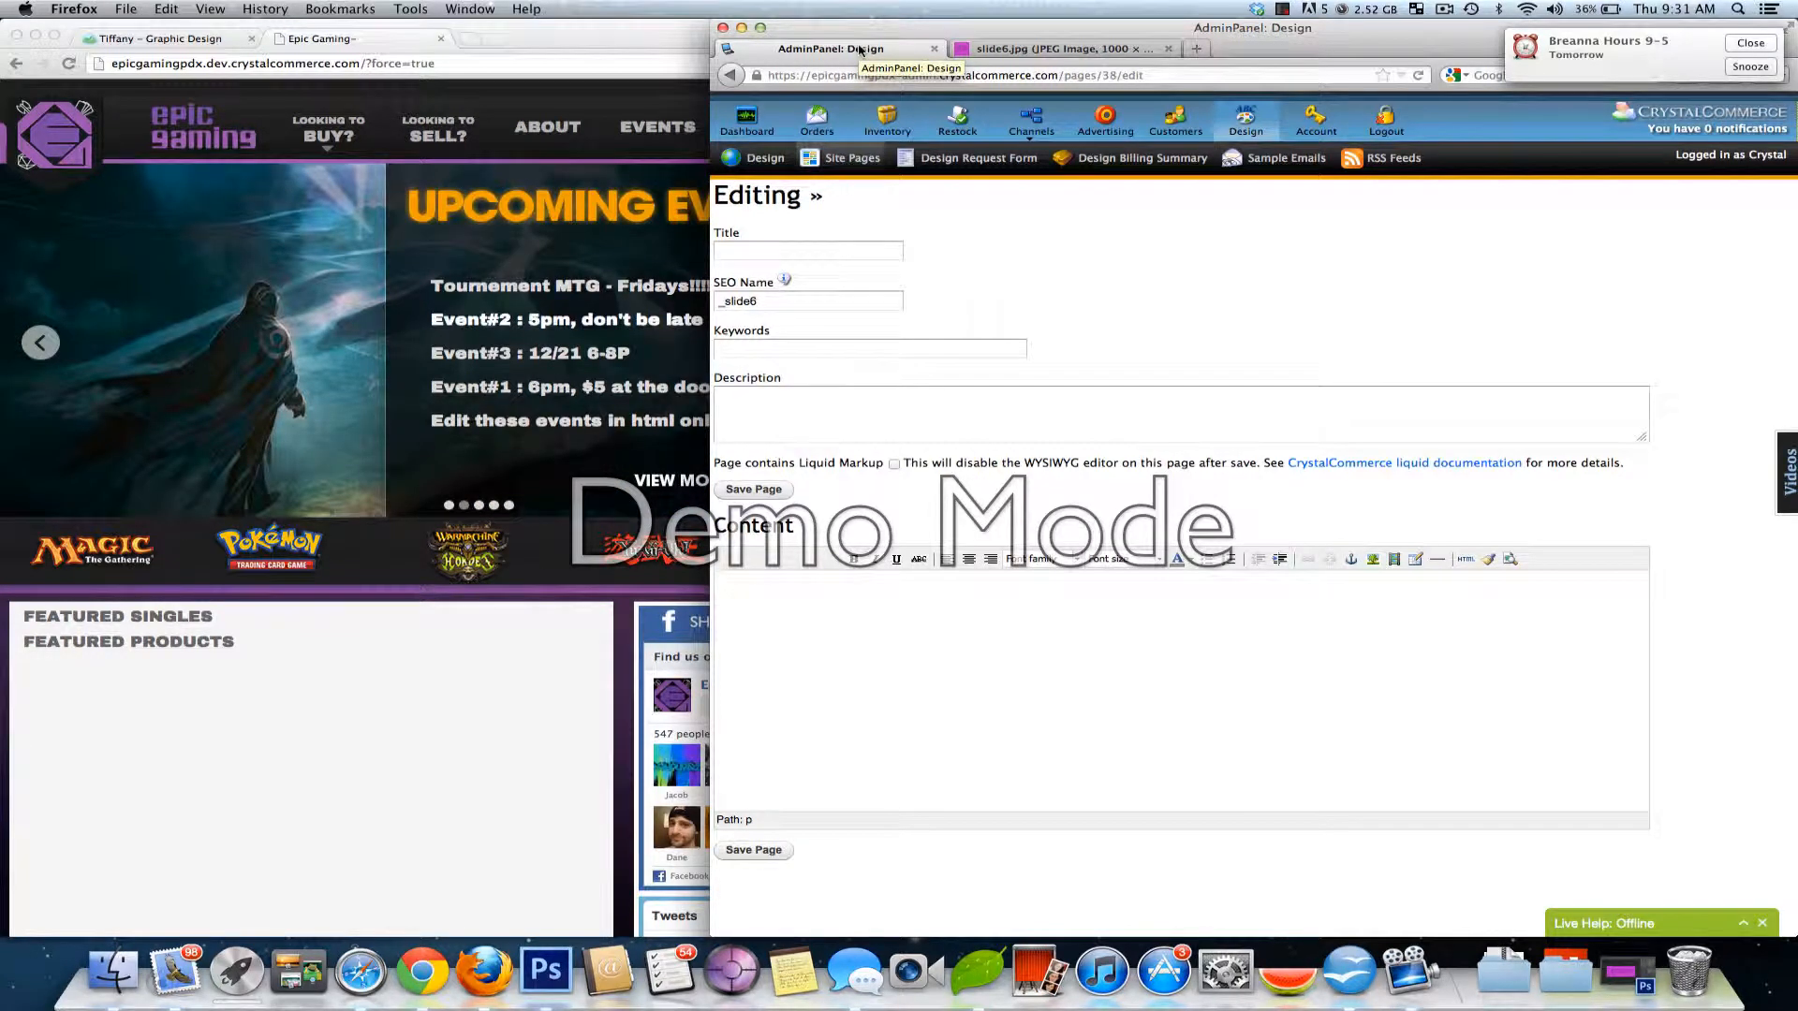
click(1021, 51)
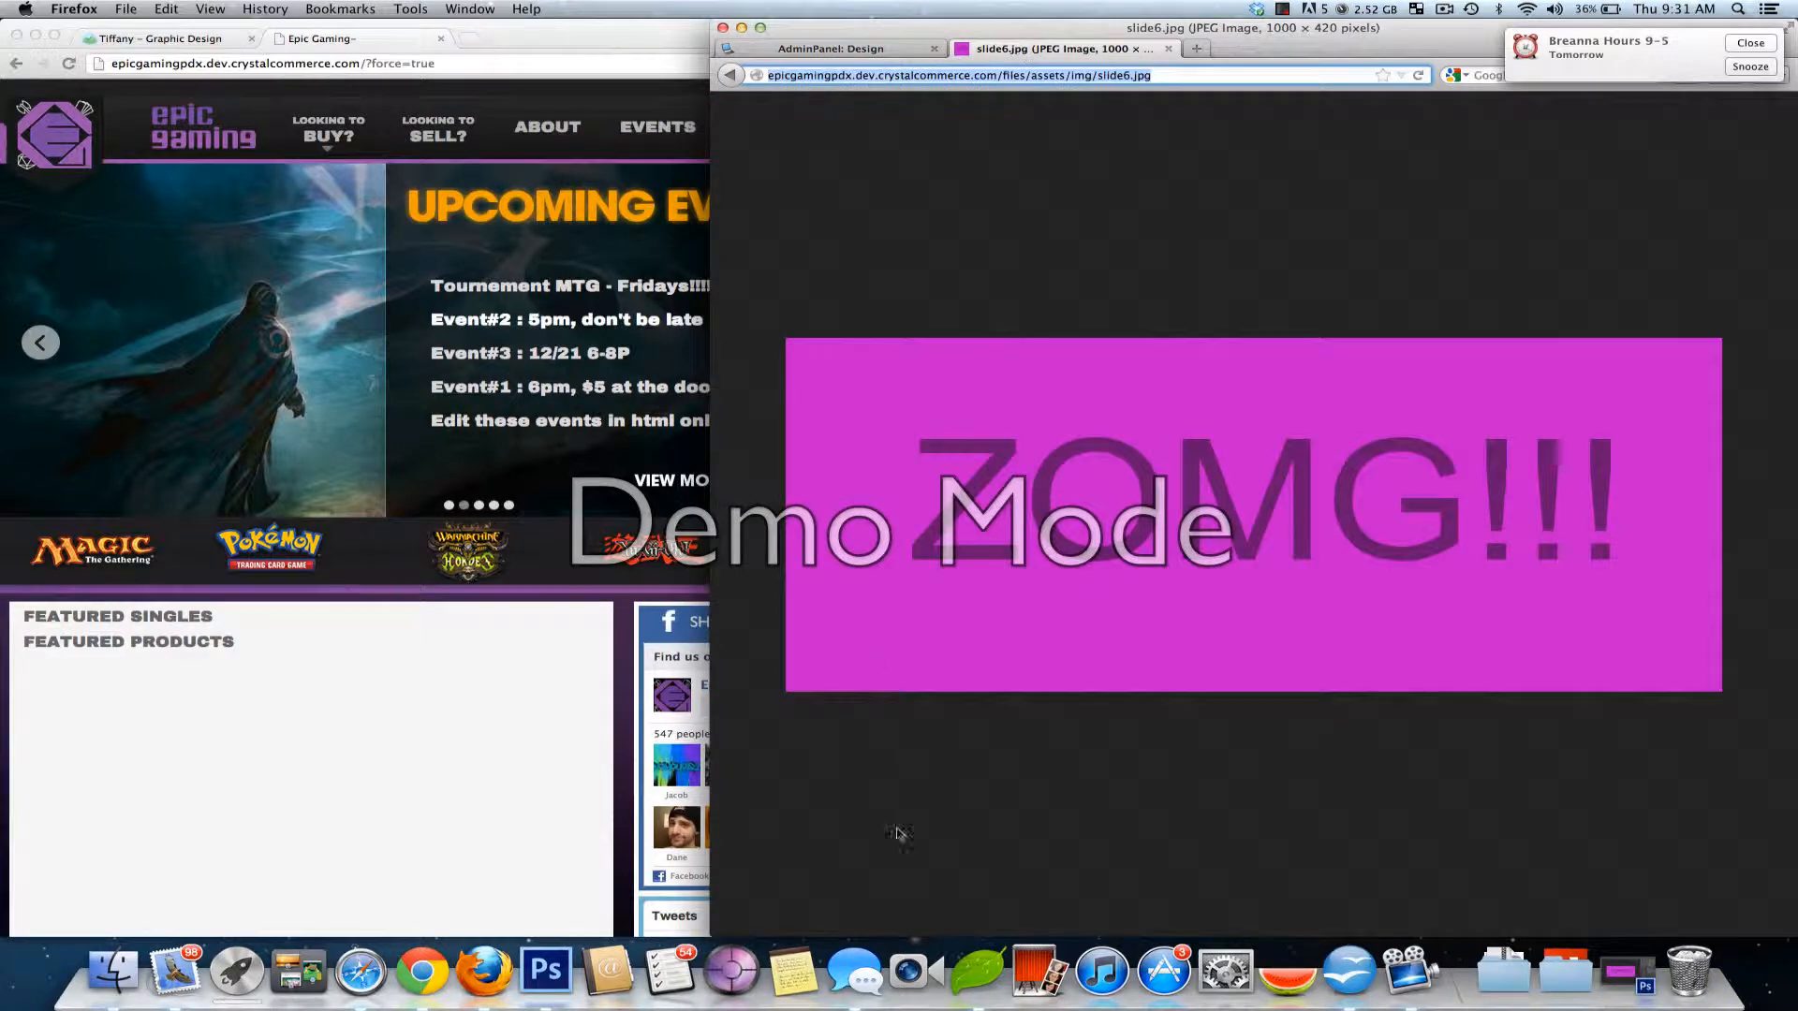
click(980, 971)
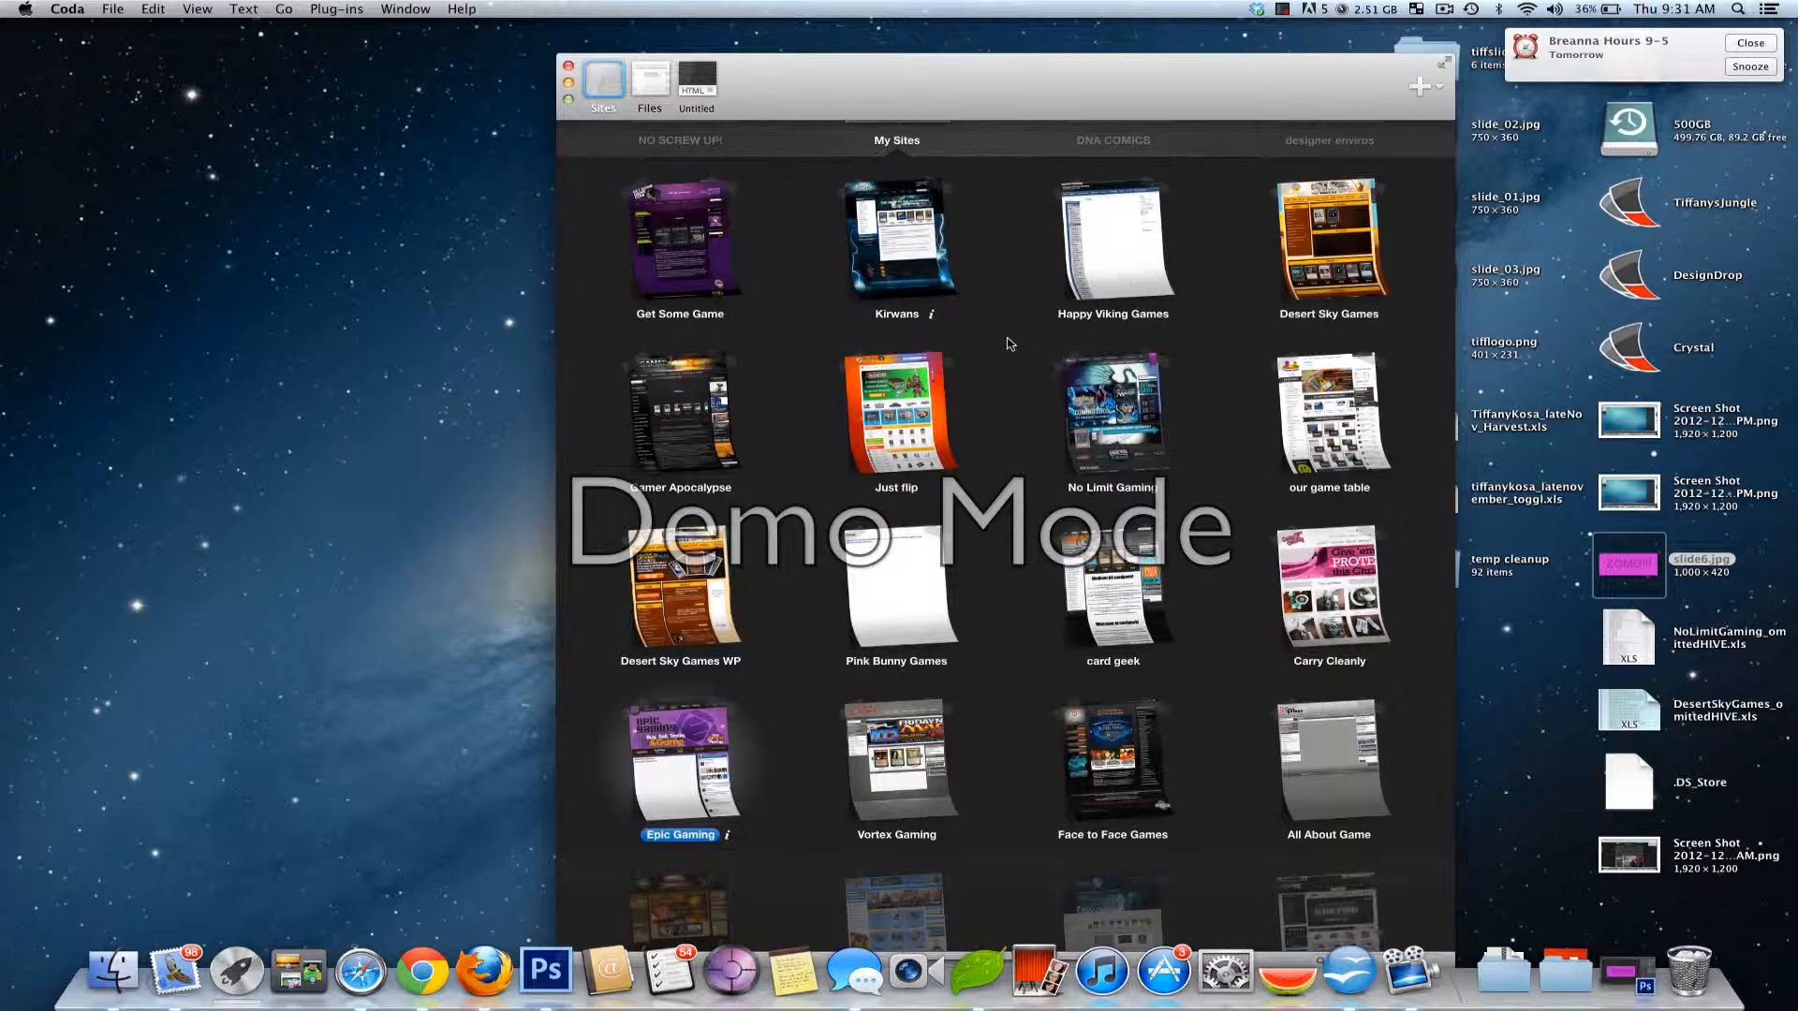
key(ctrl+Left)
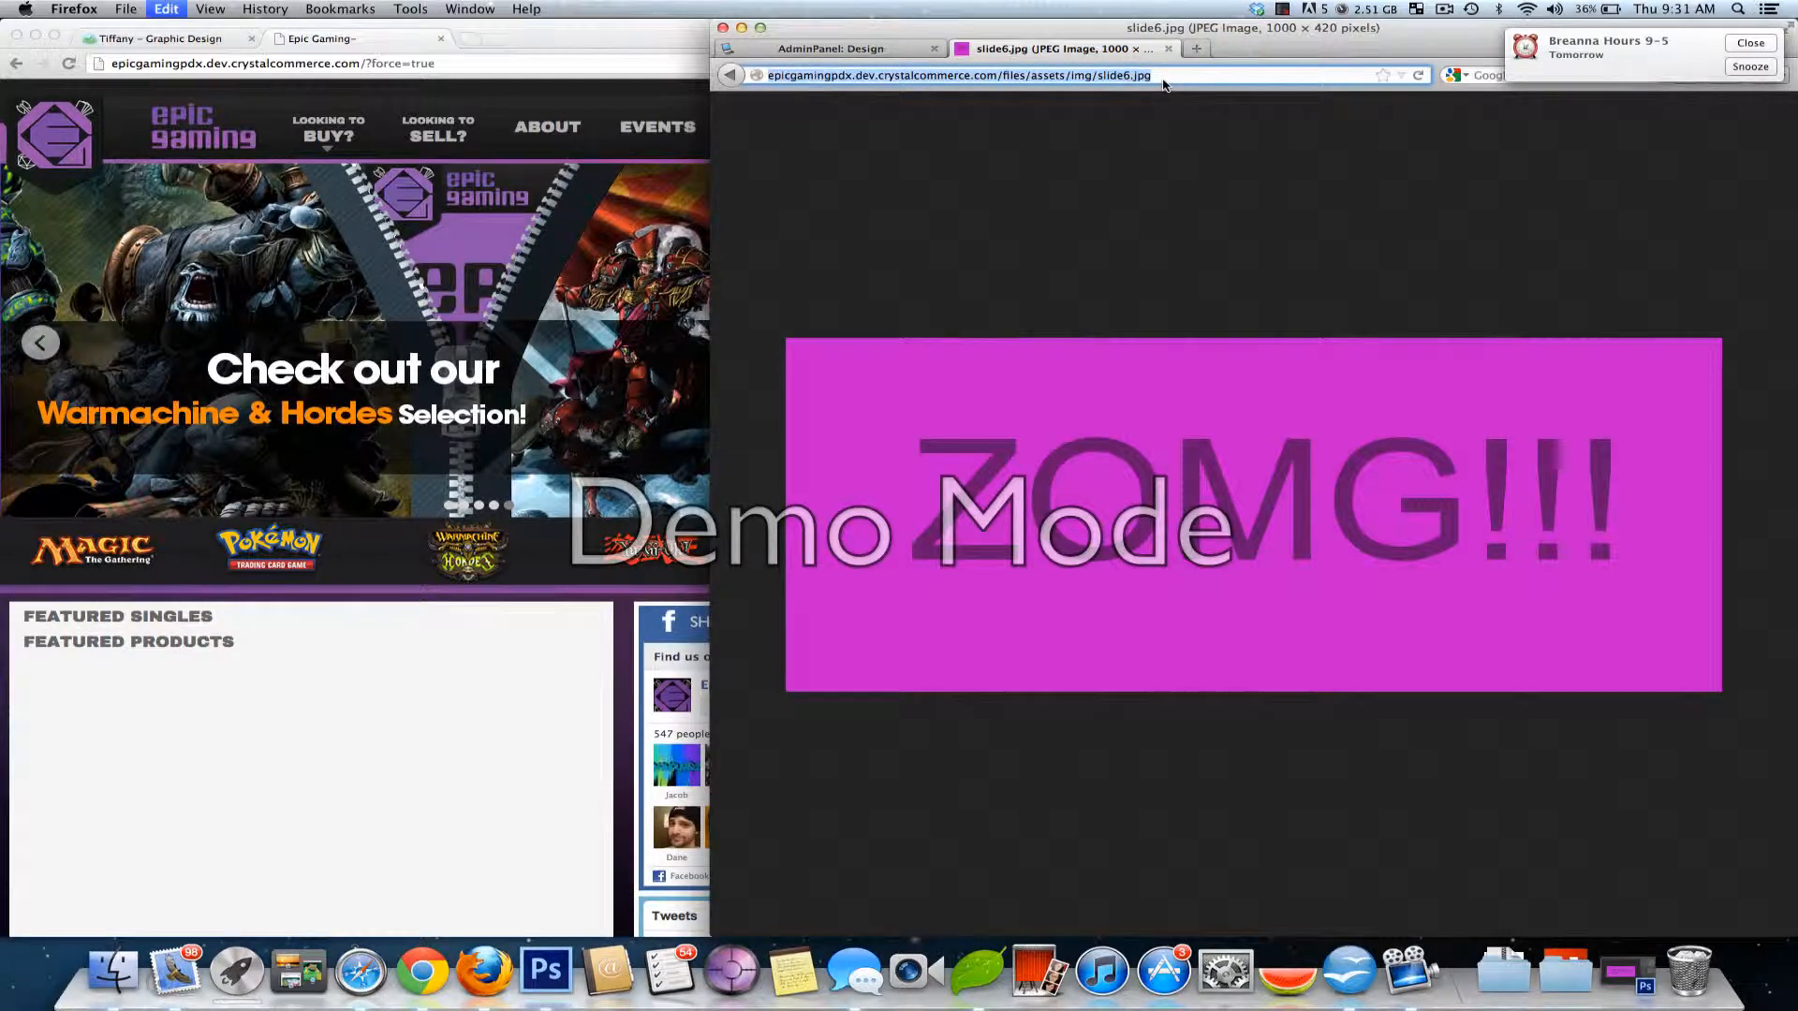
- Insert the image epicgamingpdx.dev.crystalcommerce.com/files/assets/img/slide6.jpg into the _slide6 page content without an image description
click(917, 43)
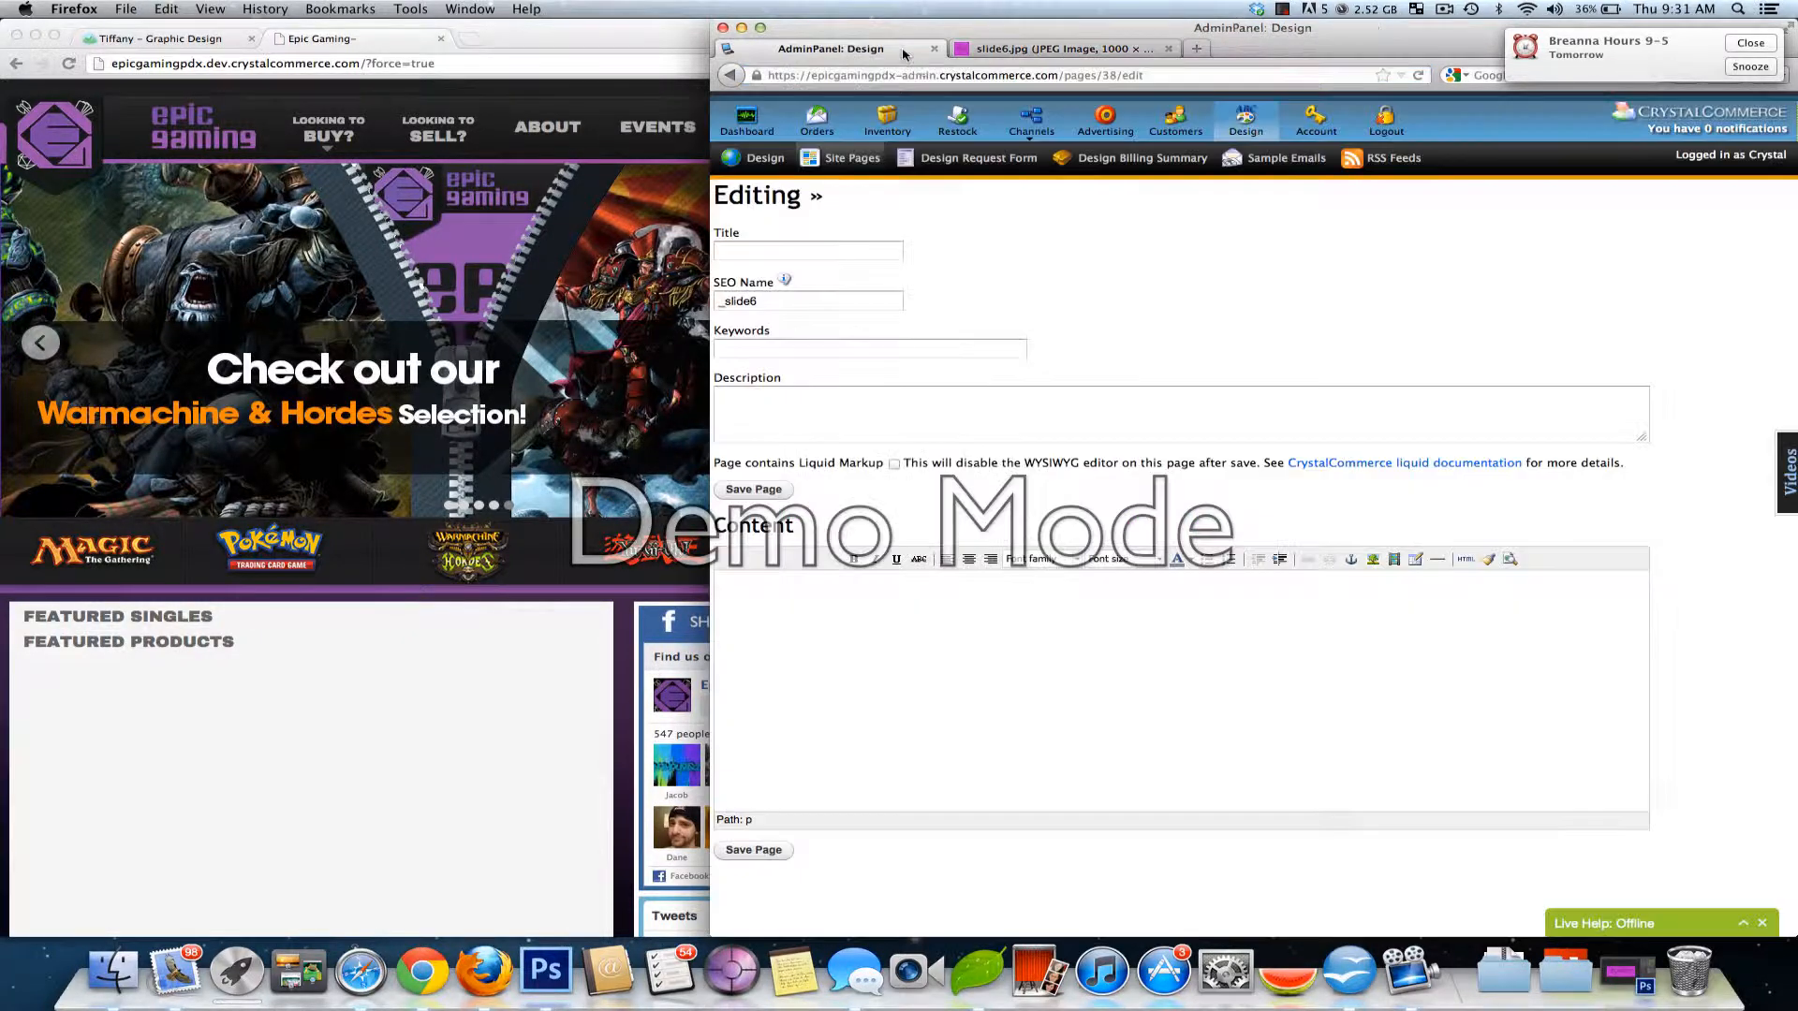
click(1373, 559)
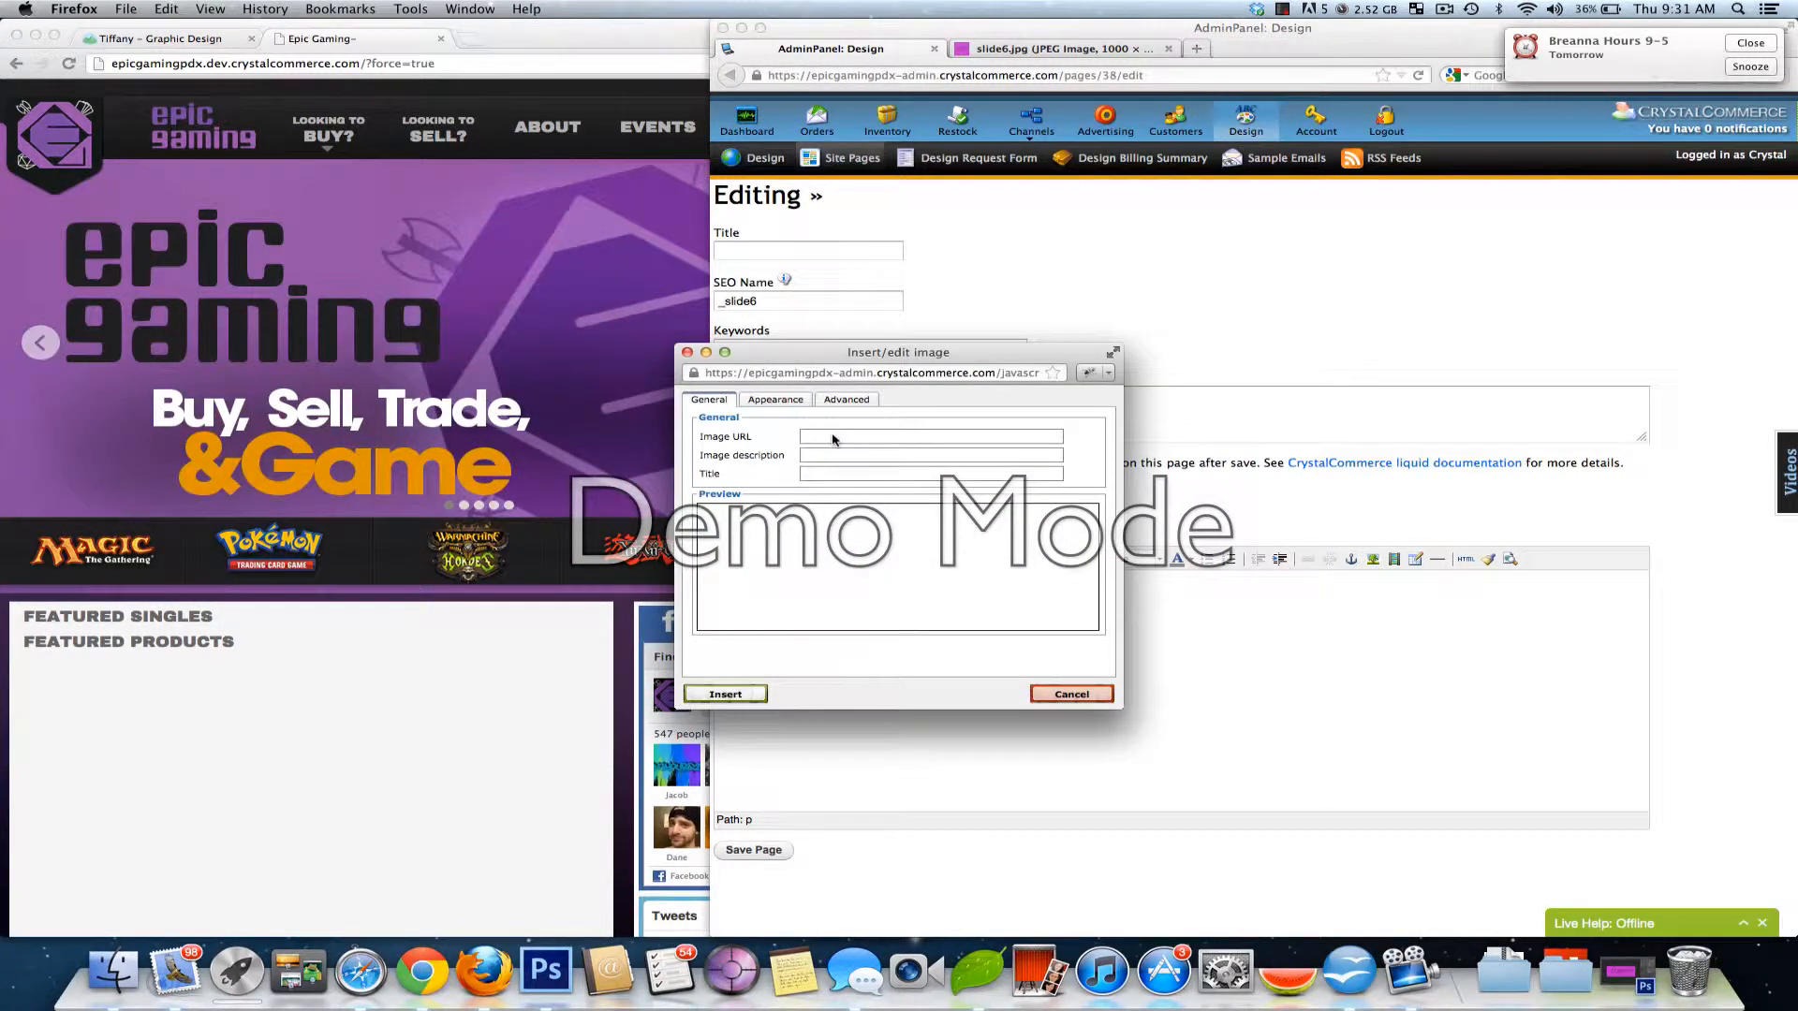
click(833, 437)
key(ctrl+v)
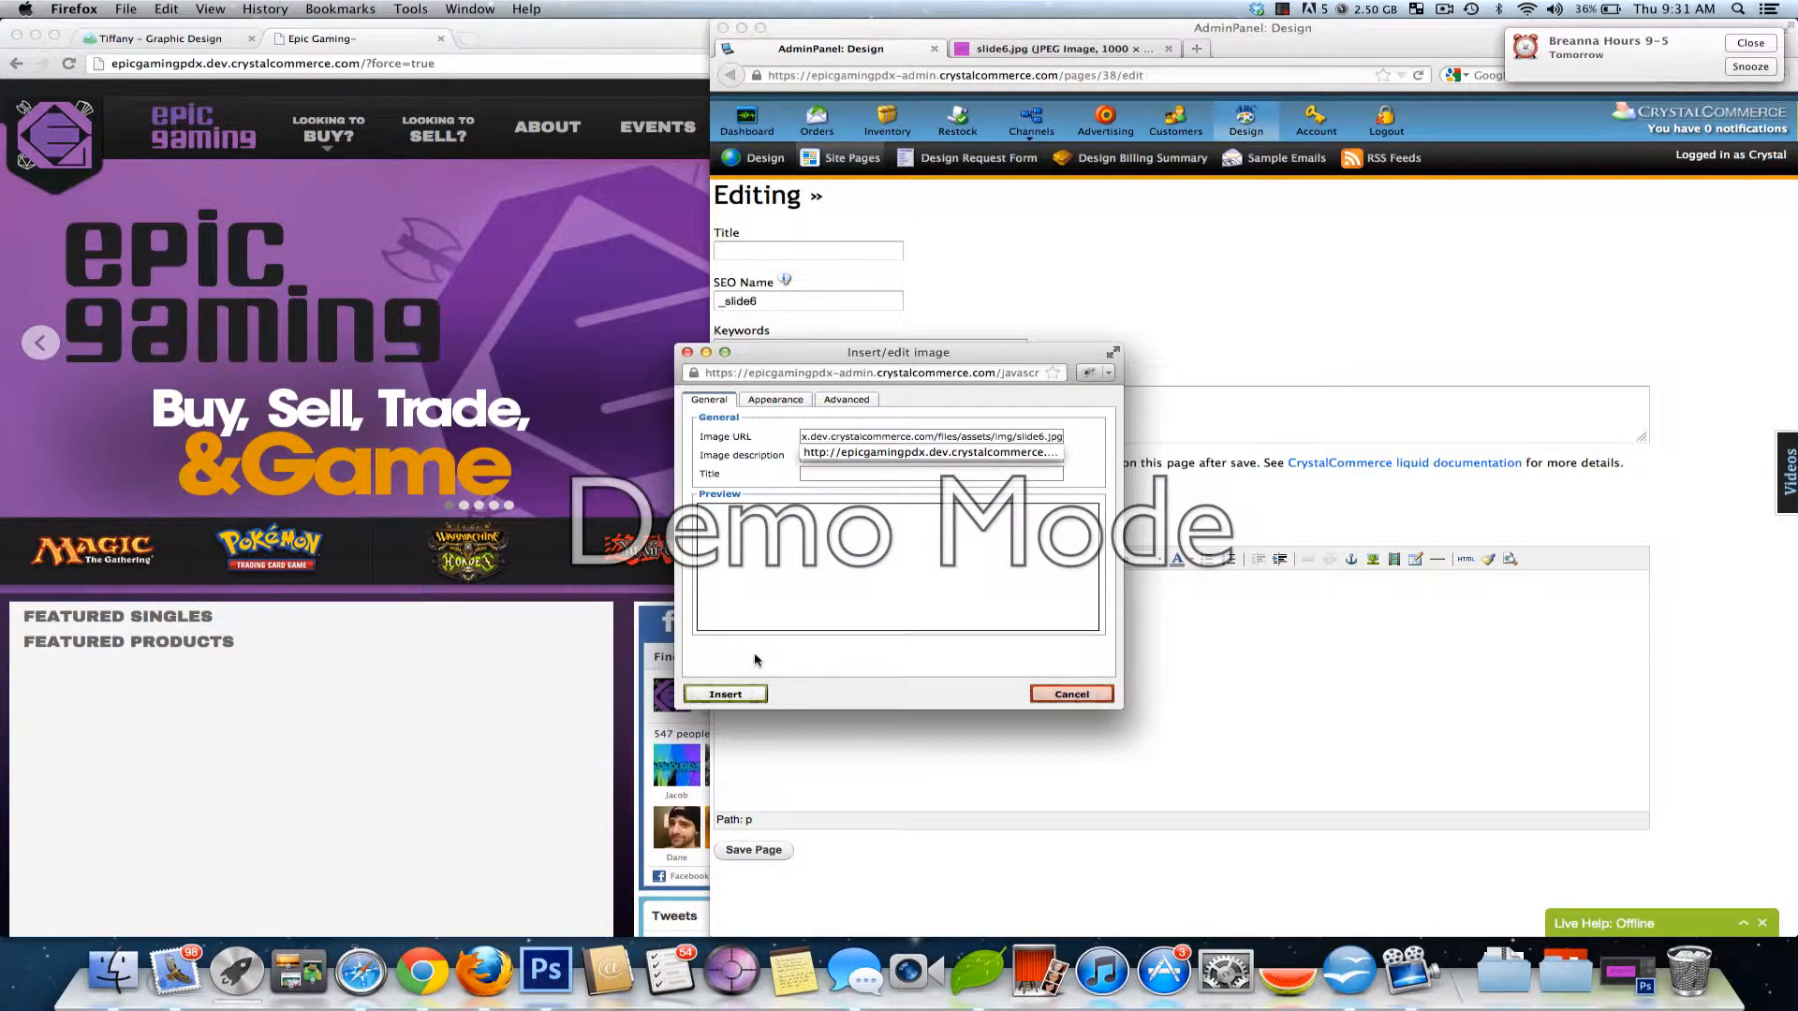
click(725, 694)
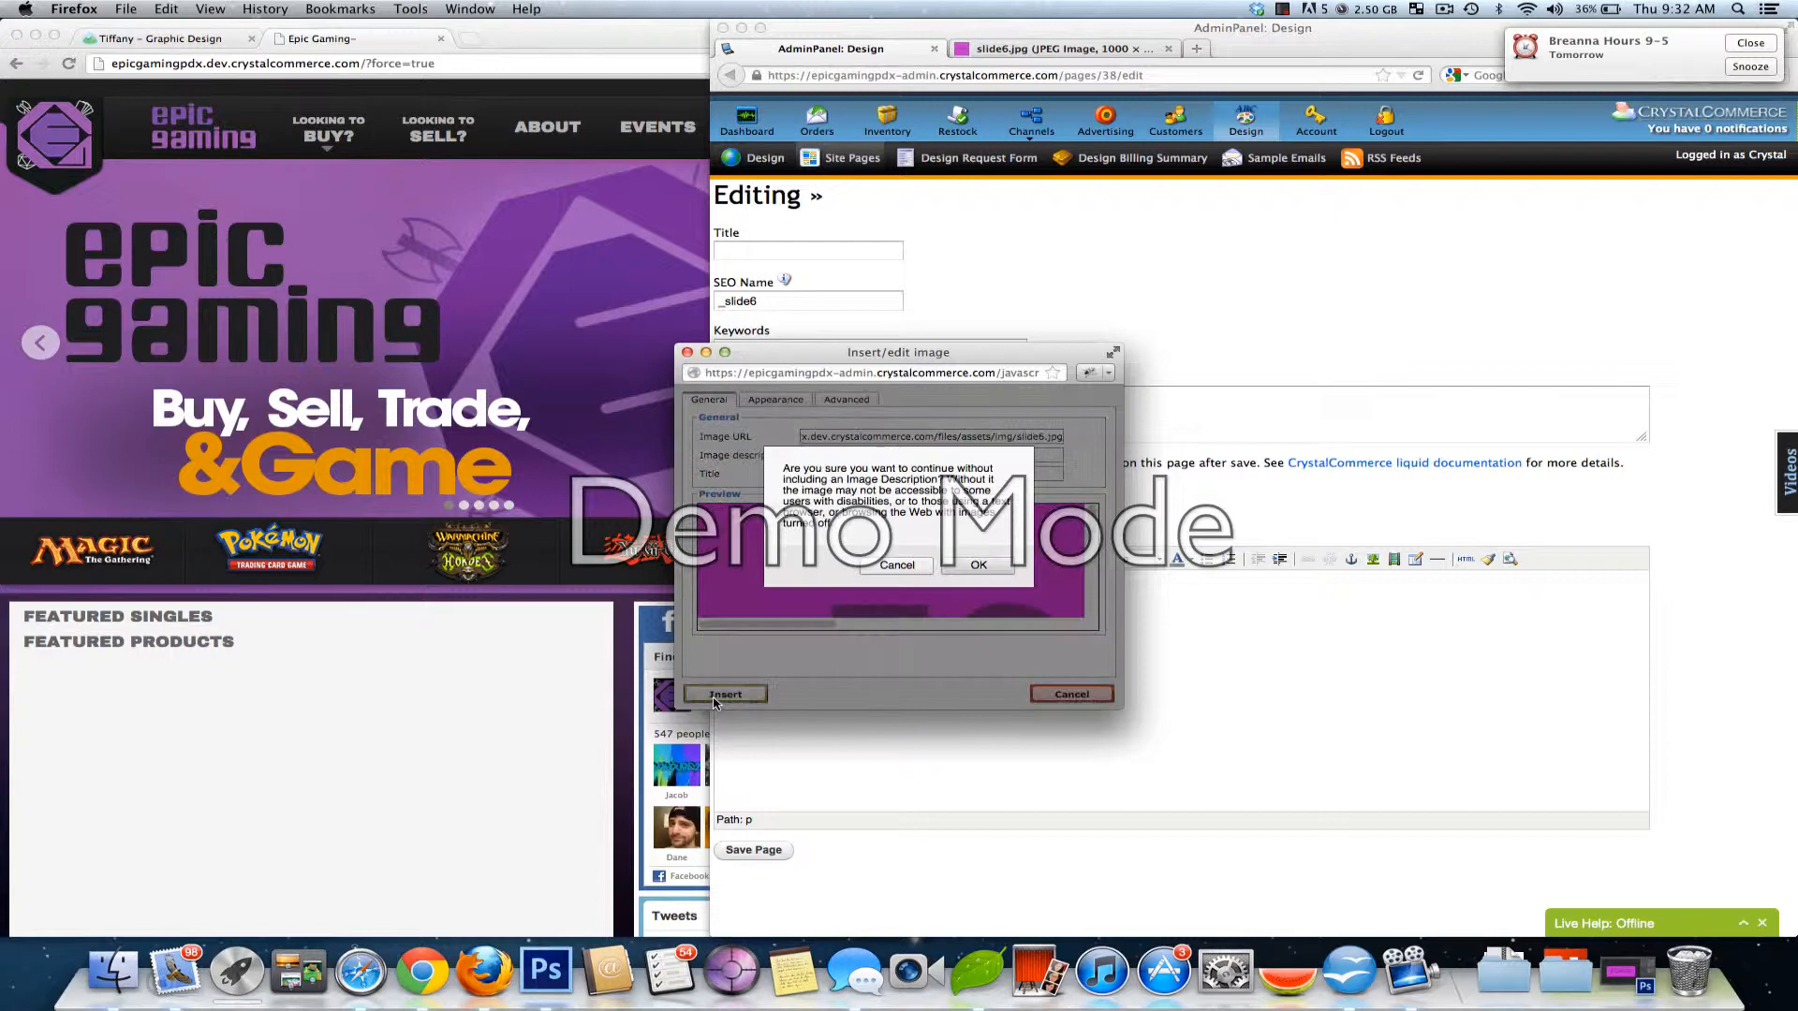
click(962, 581)
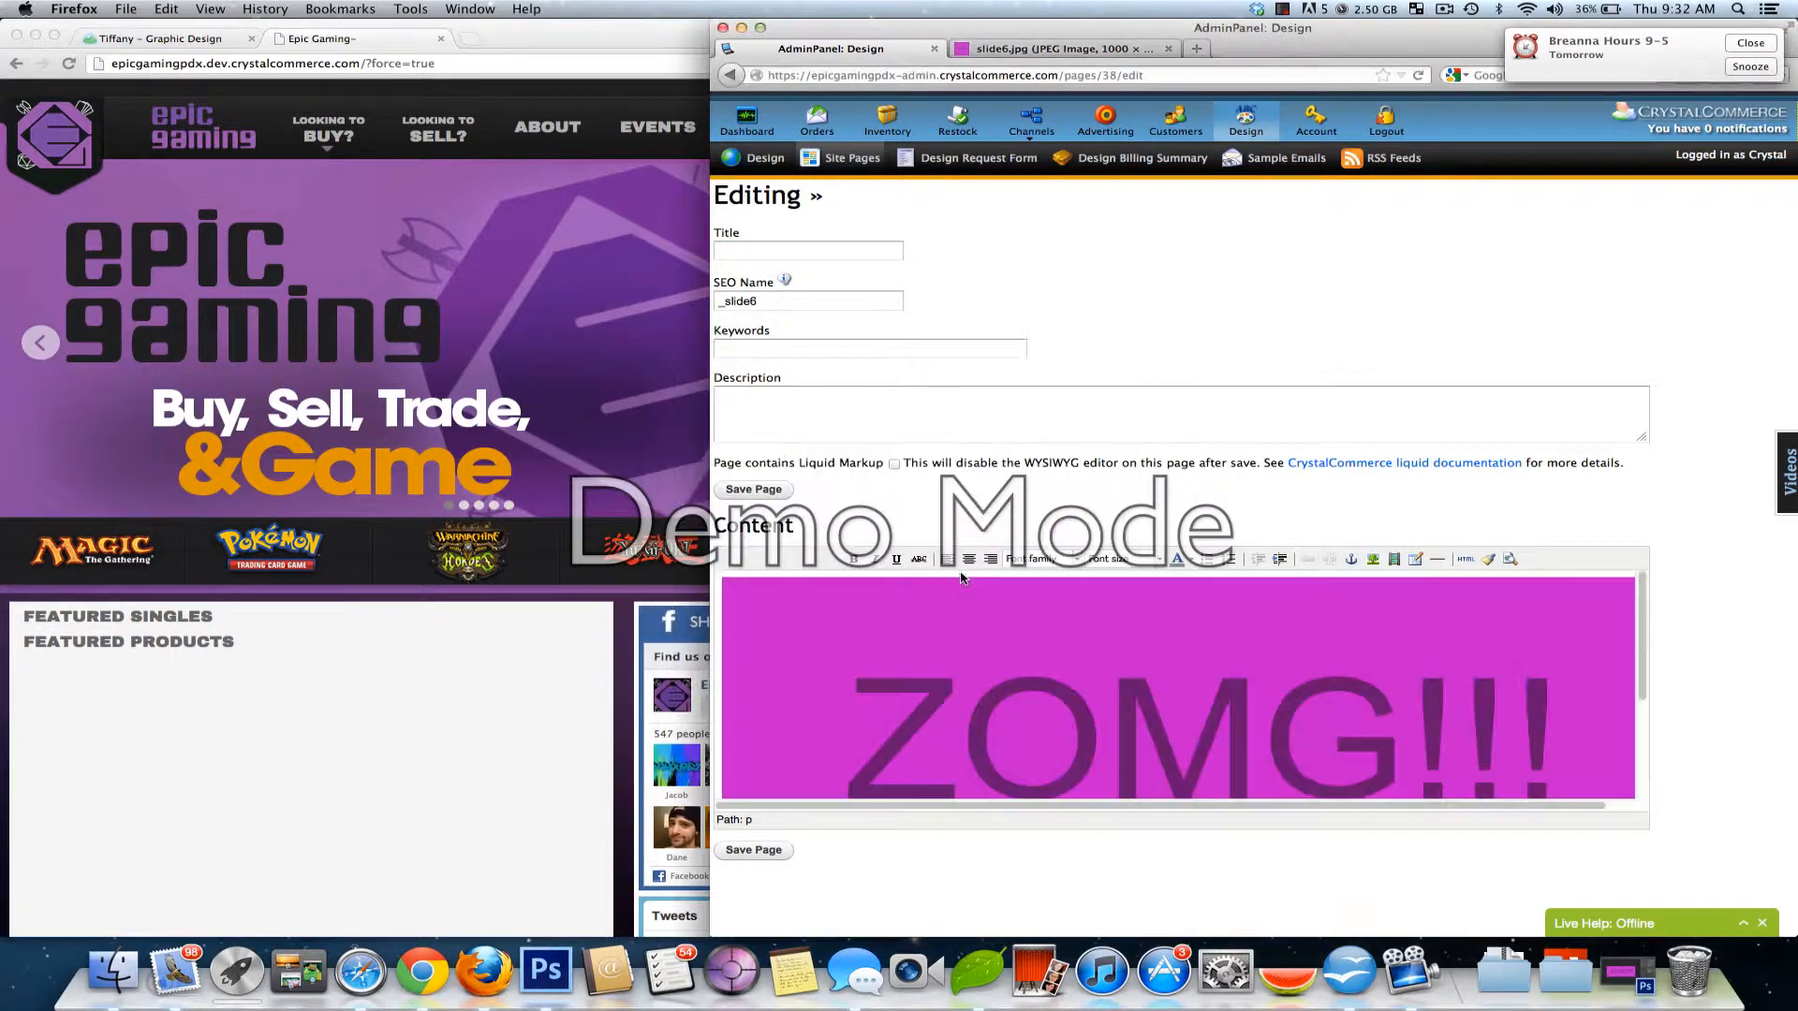
- Save the _slide6 page, then reload the storefront homepage in Chrome and advance its slideshow to the new ZOMG!!! slide
click(777, 851)
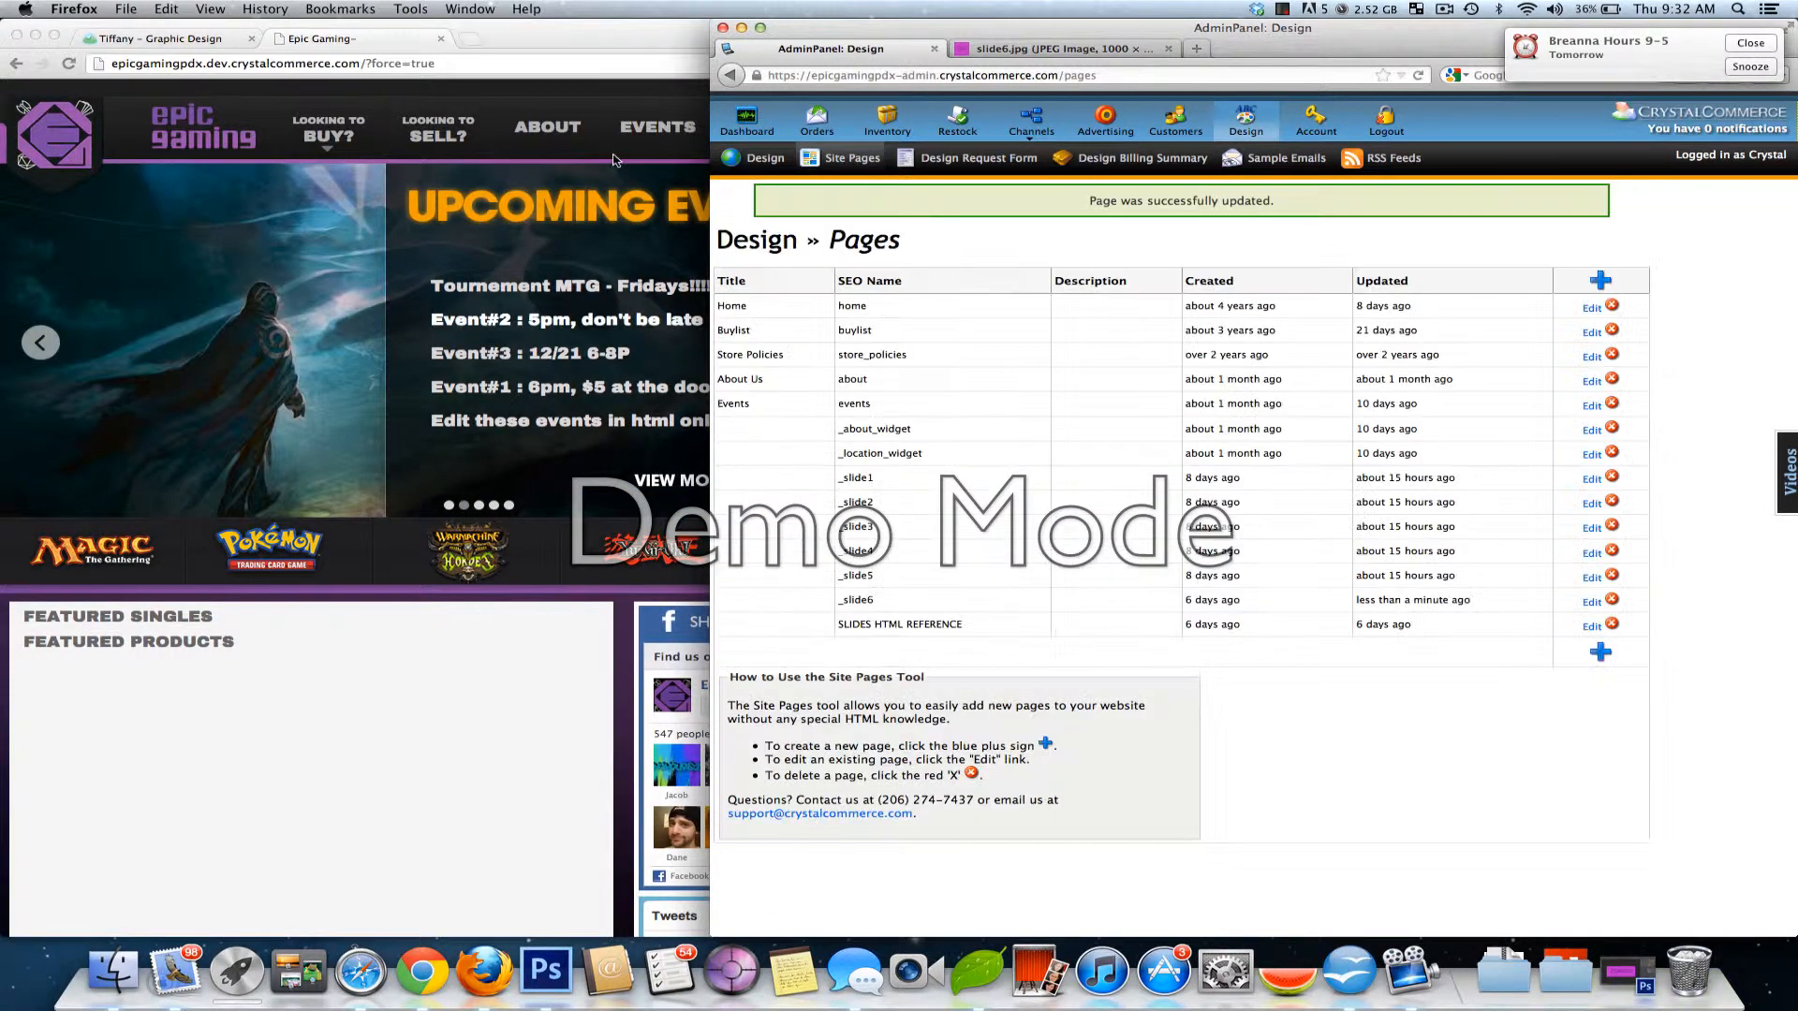
click(287, 63)
click(68, 64)
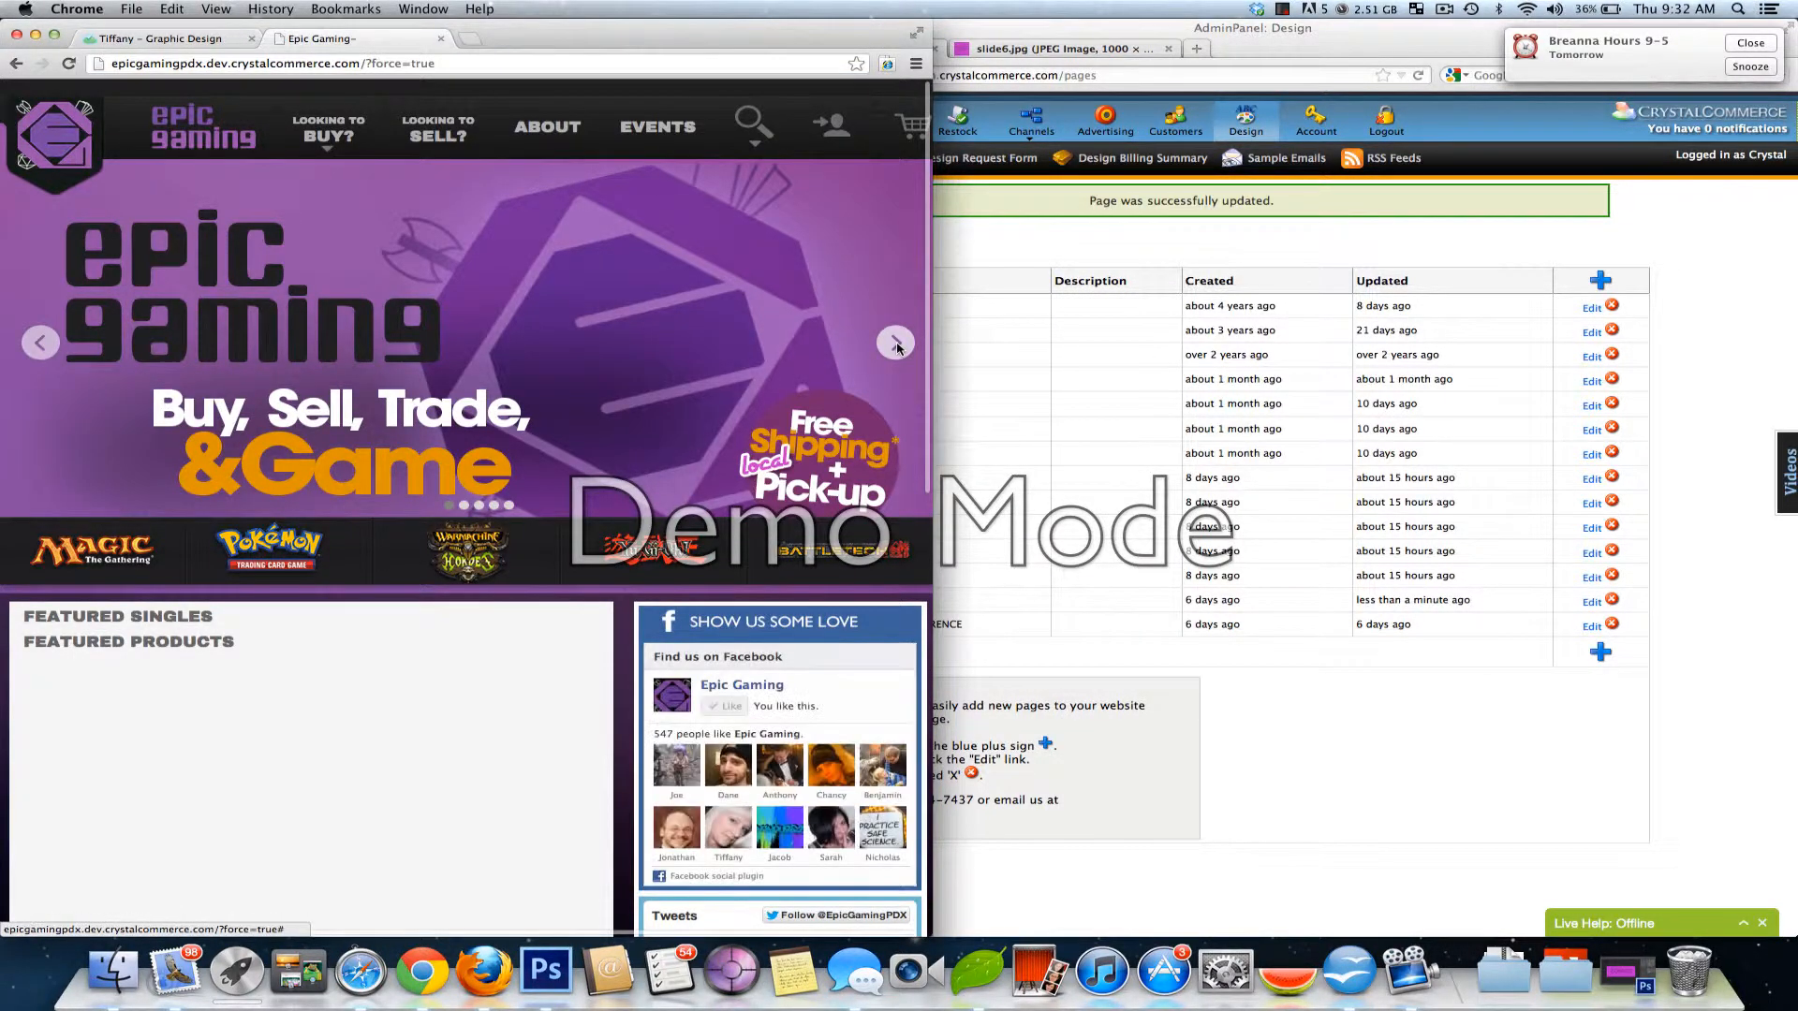
click(896, 344)
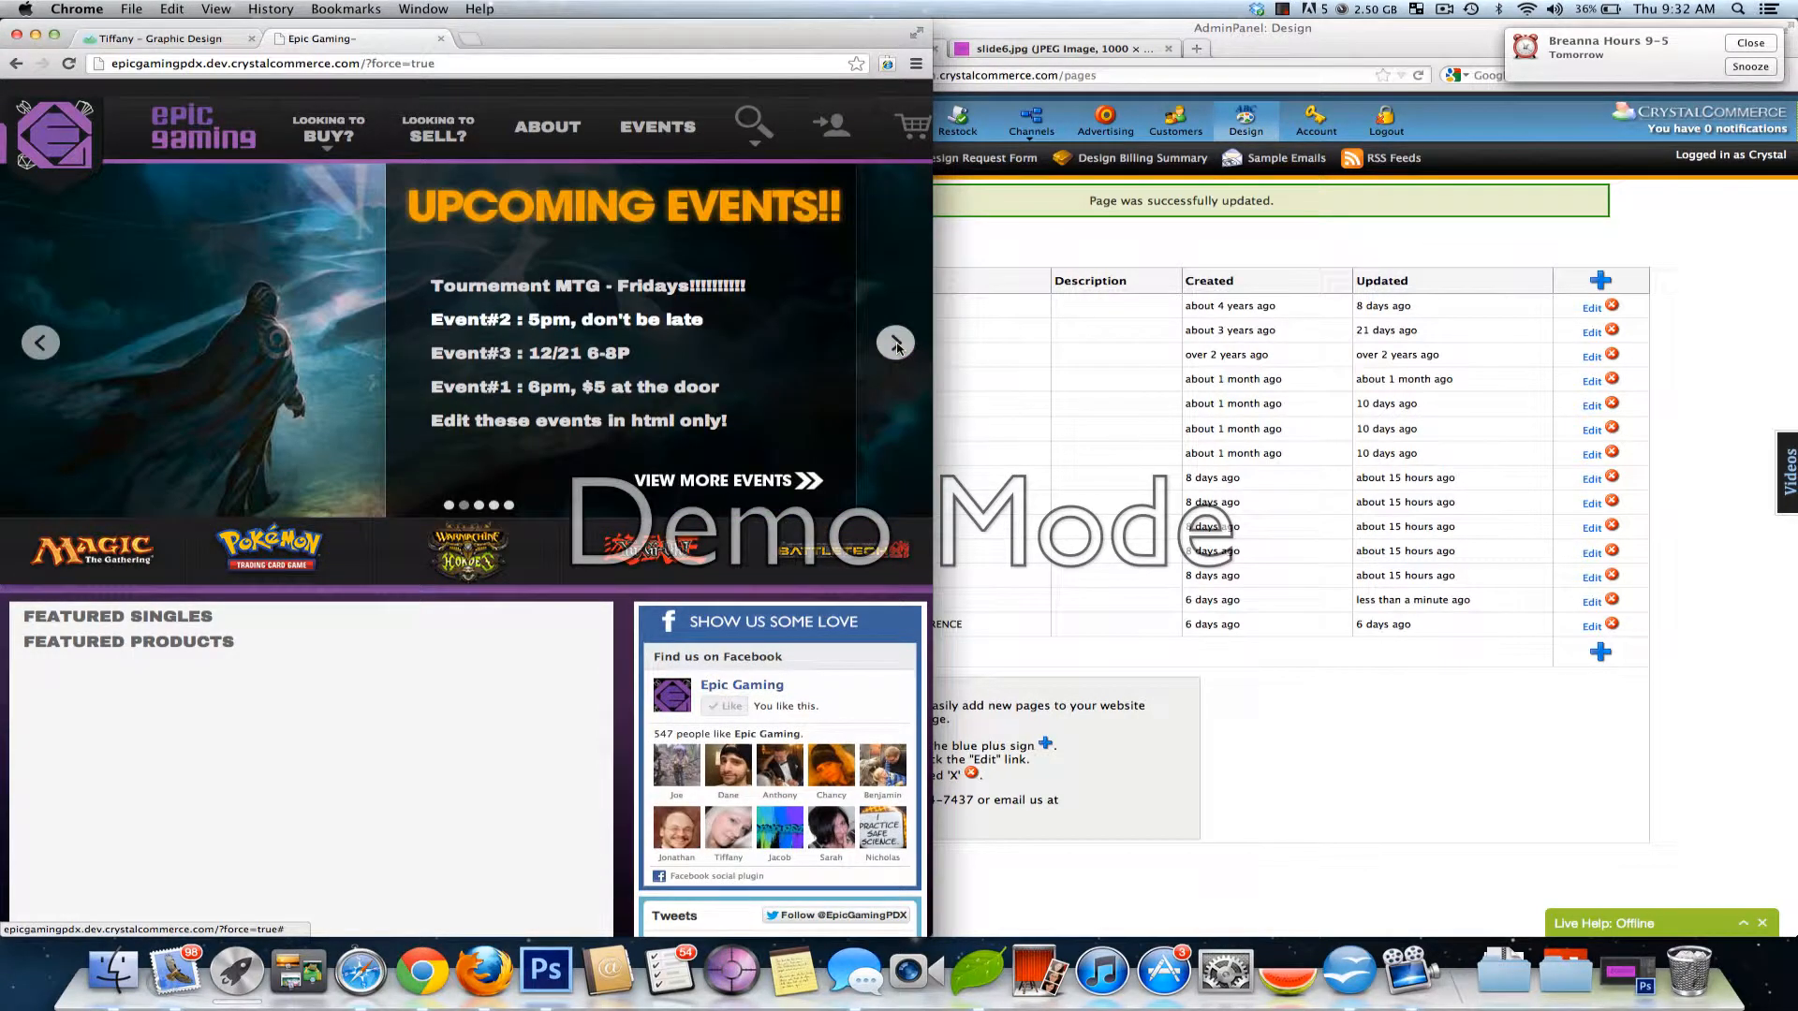
click(896, 344)
click(896, 344)
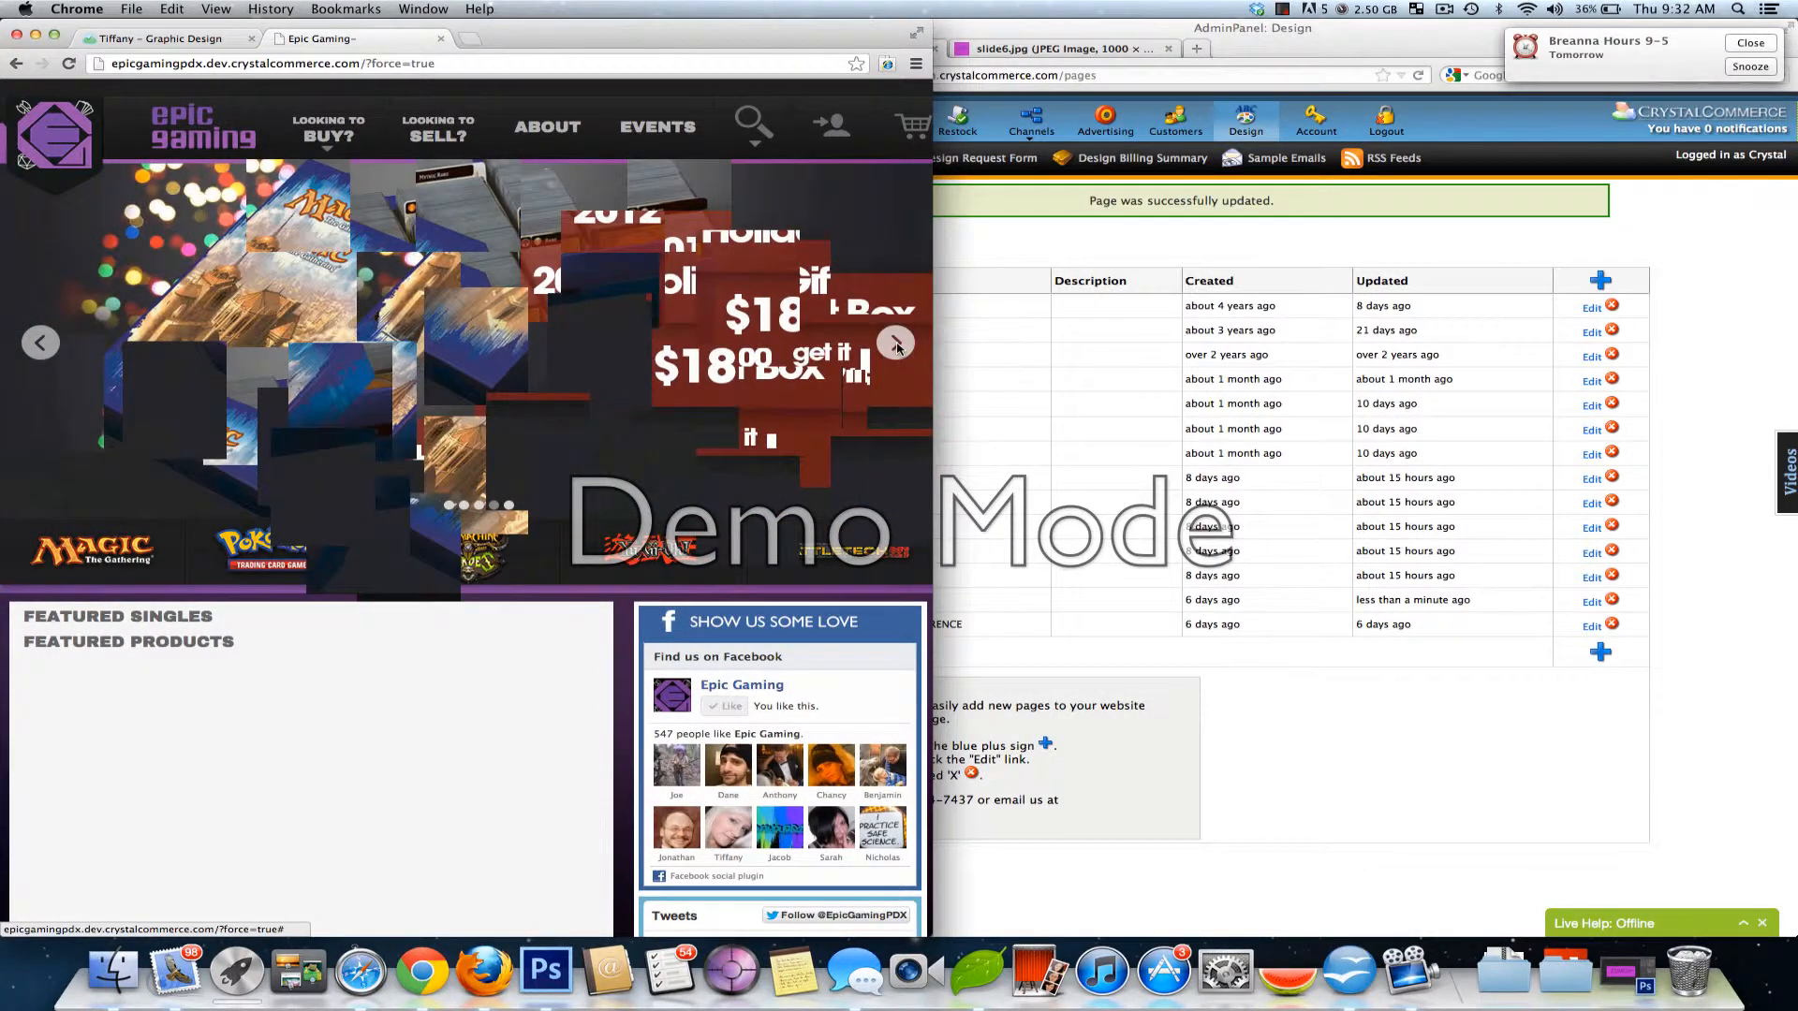
click(896, 345)
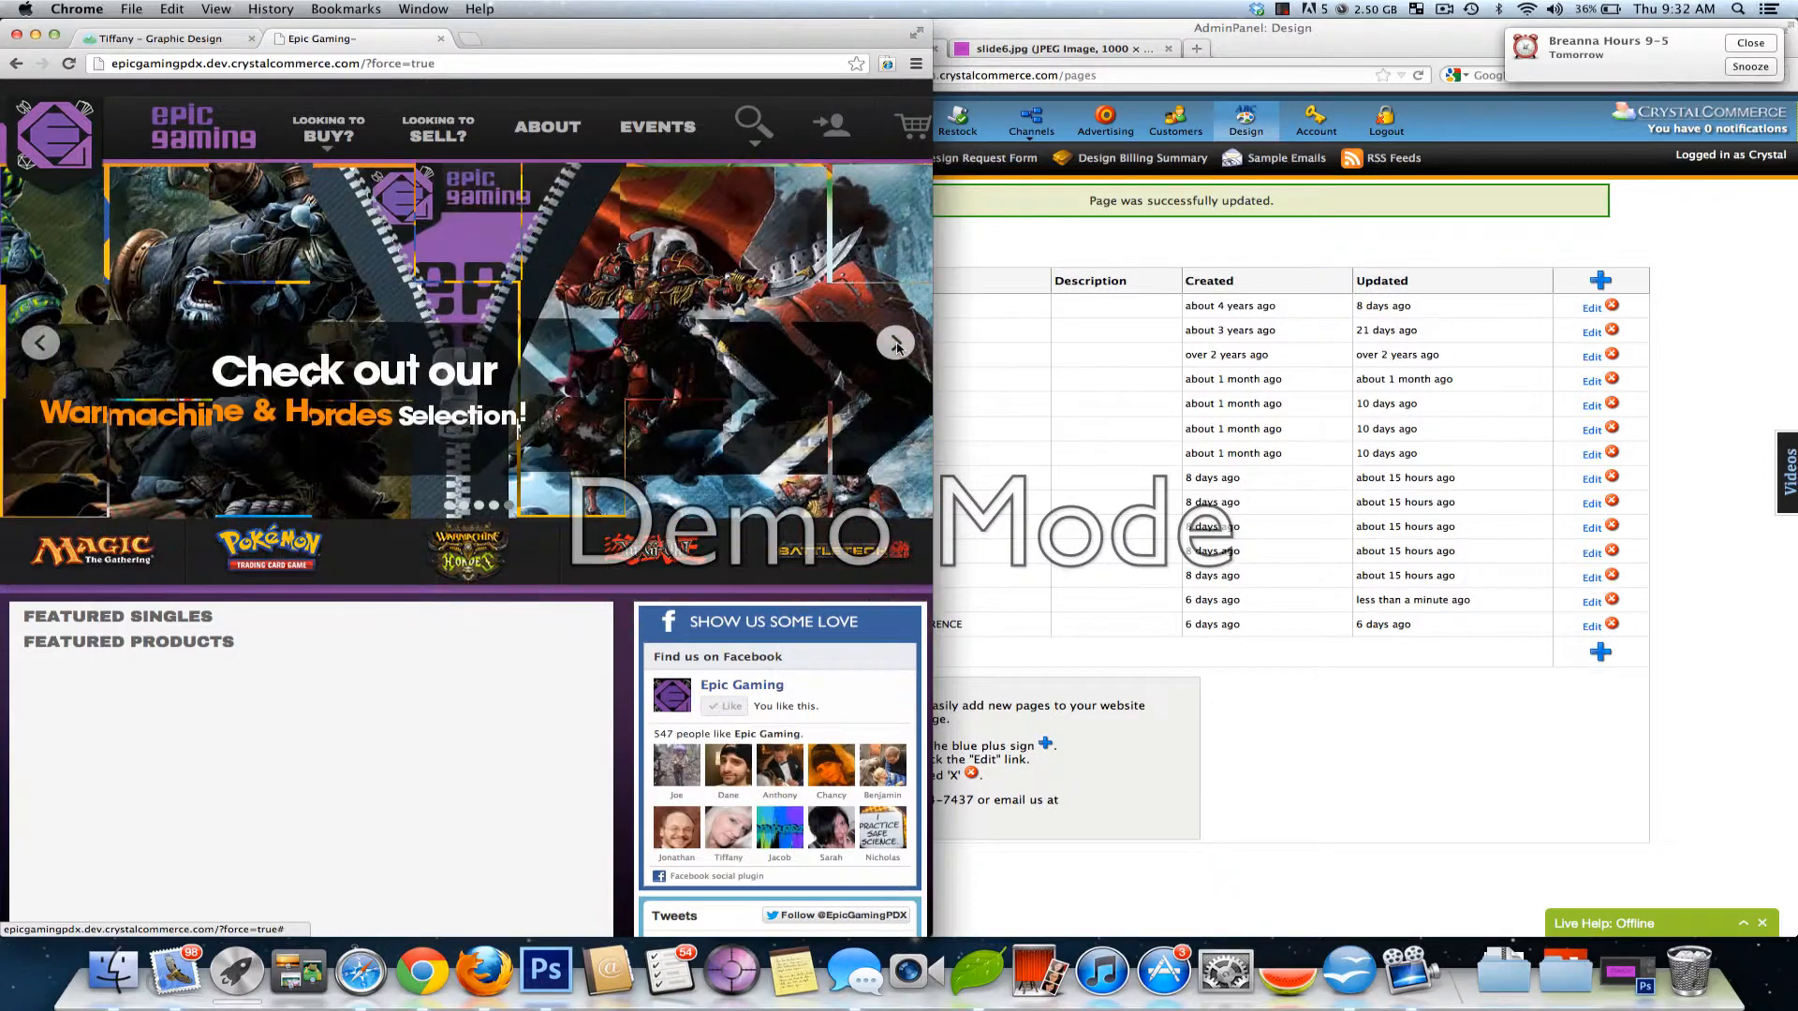
click(897, 344)
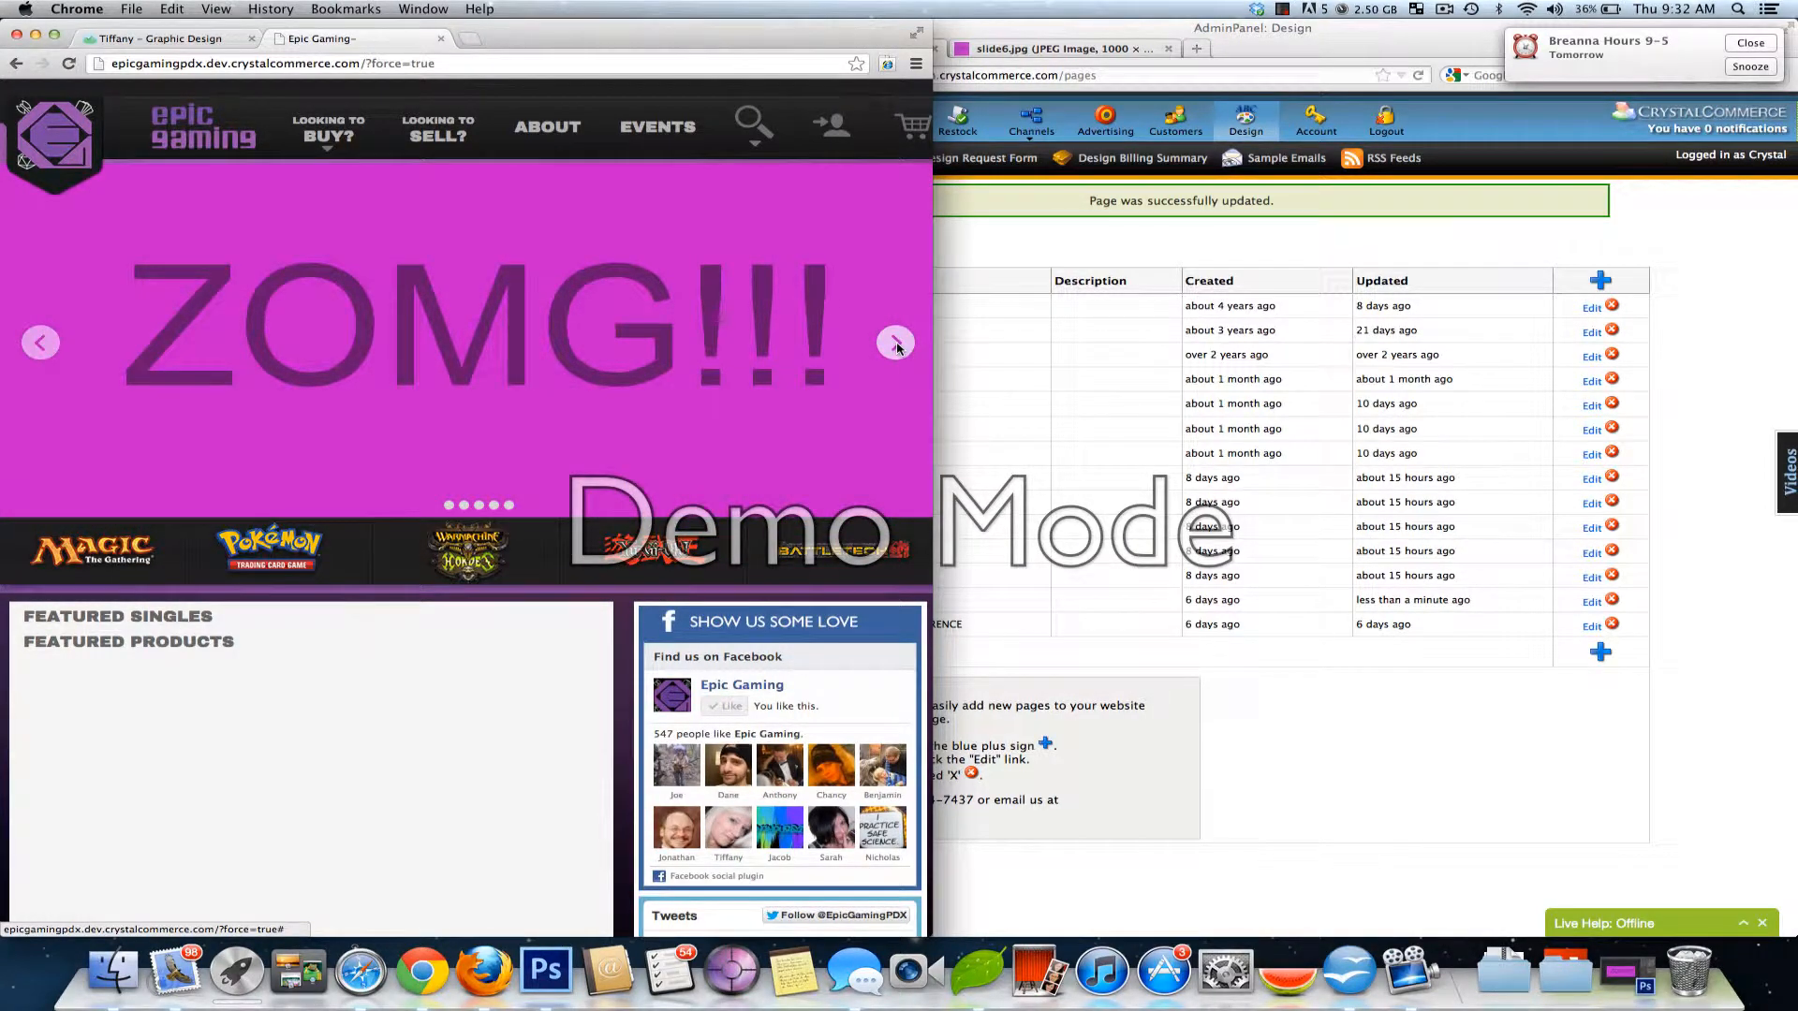
- Reopen the _slide6 page for editing in Firefox and examine the paragraph tag in its HTML source
click(1379, 774)
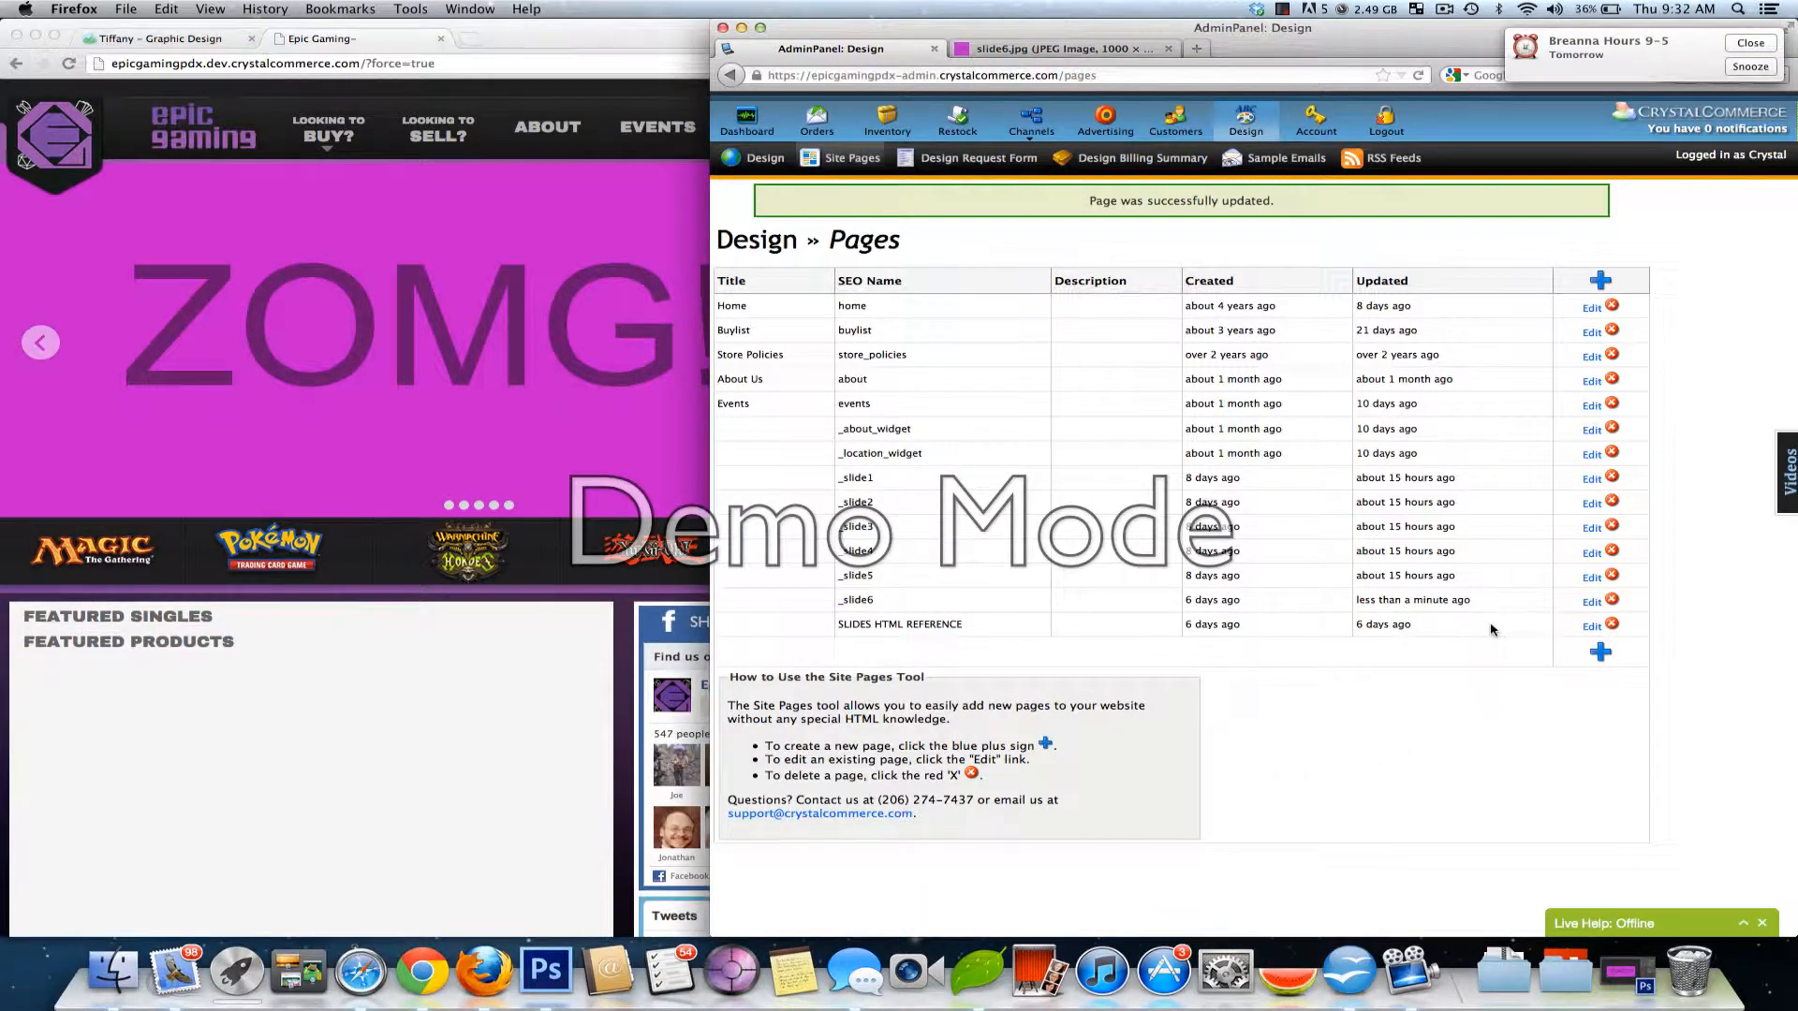
click(1591, 601)
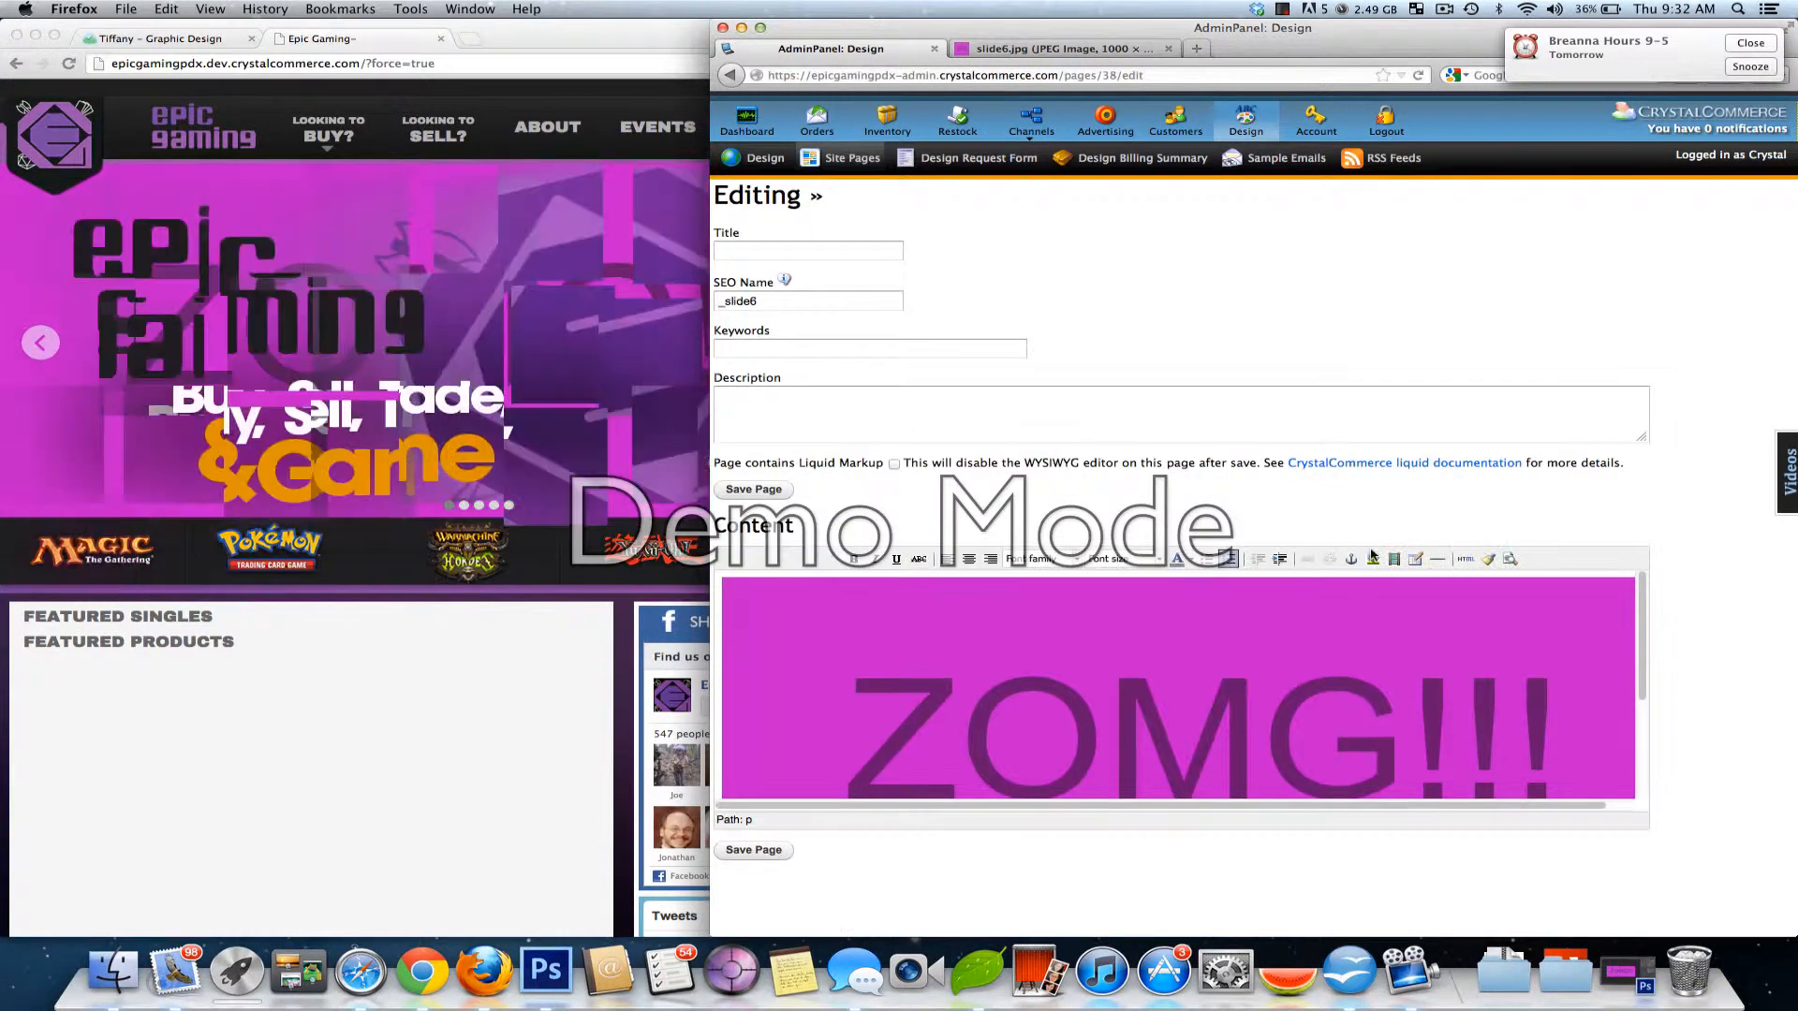
click(1256, 694)
click(1467, 560)
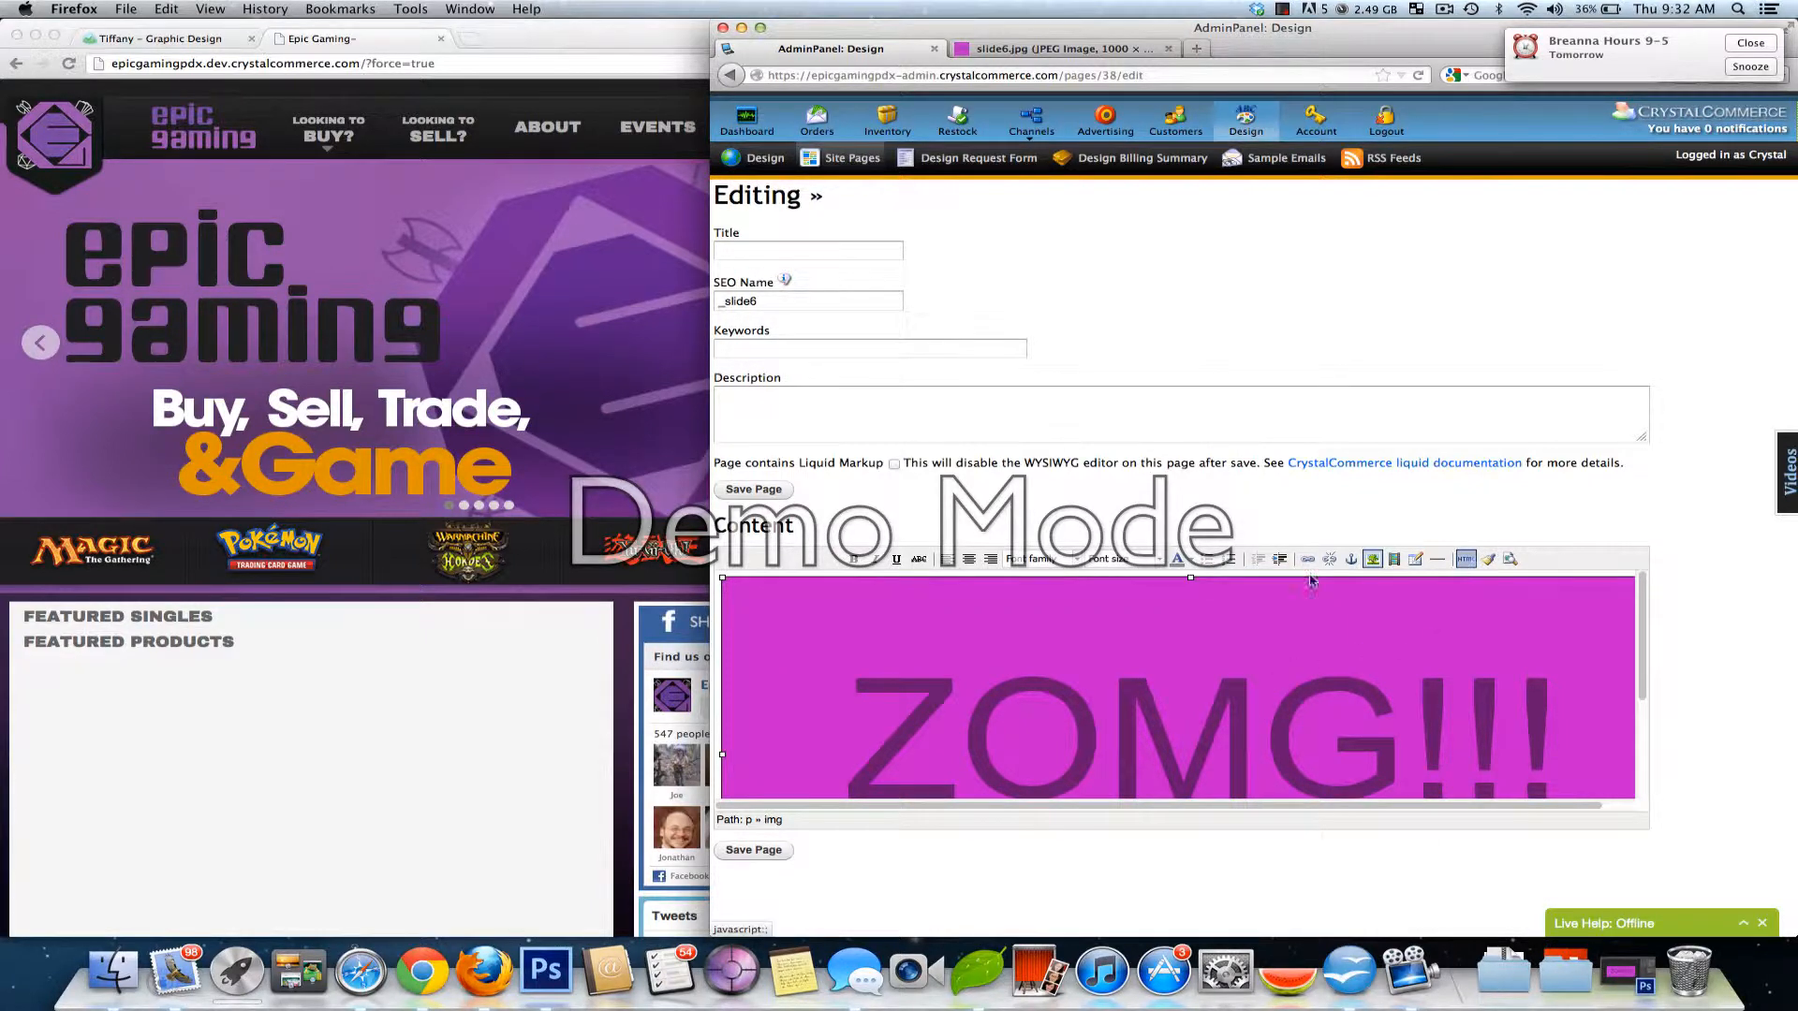
drag(588, 335, 572, 335)
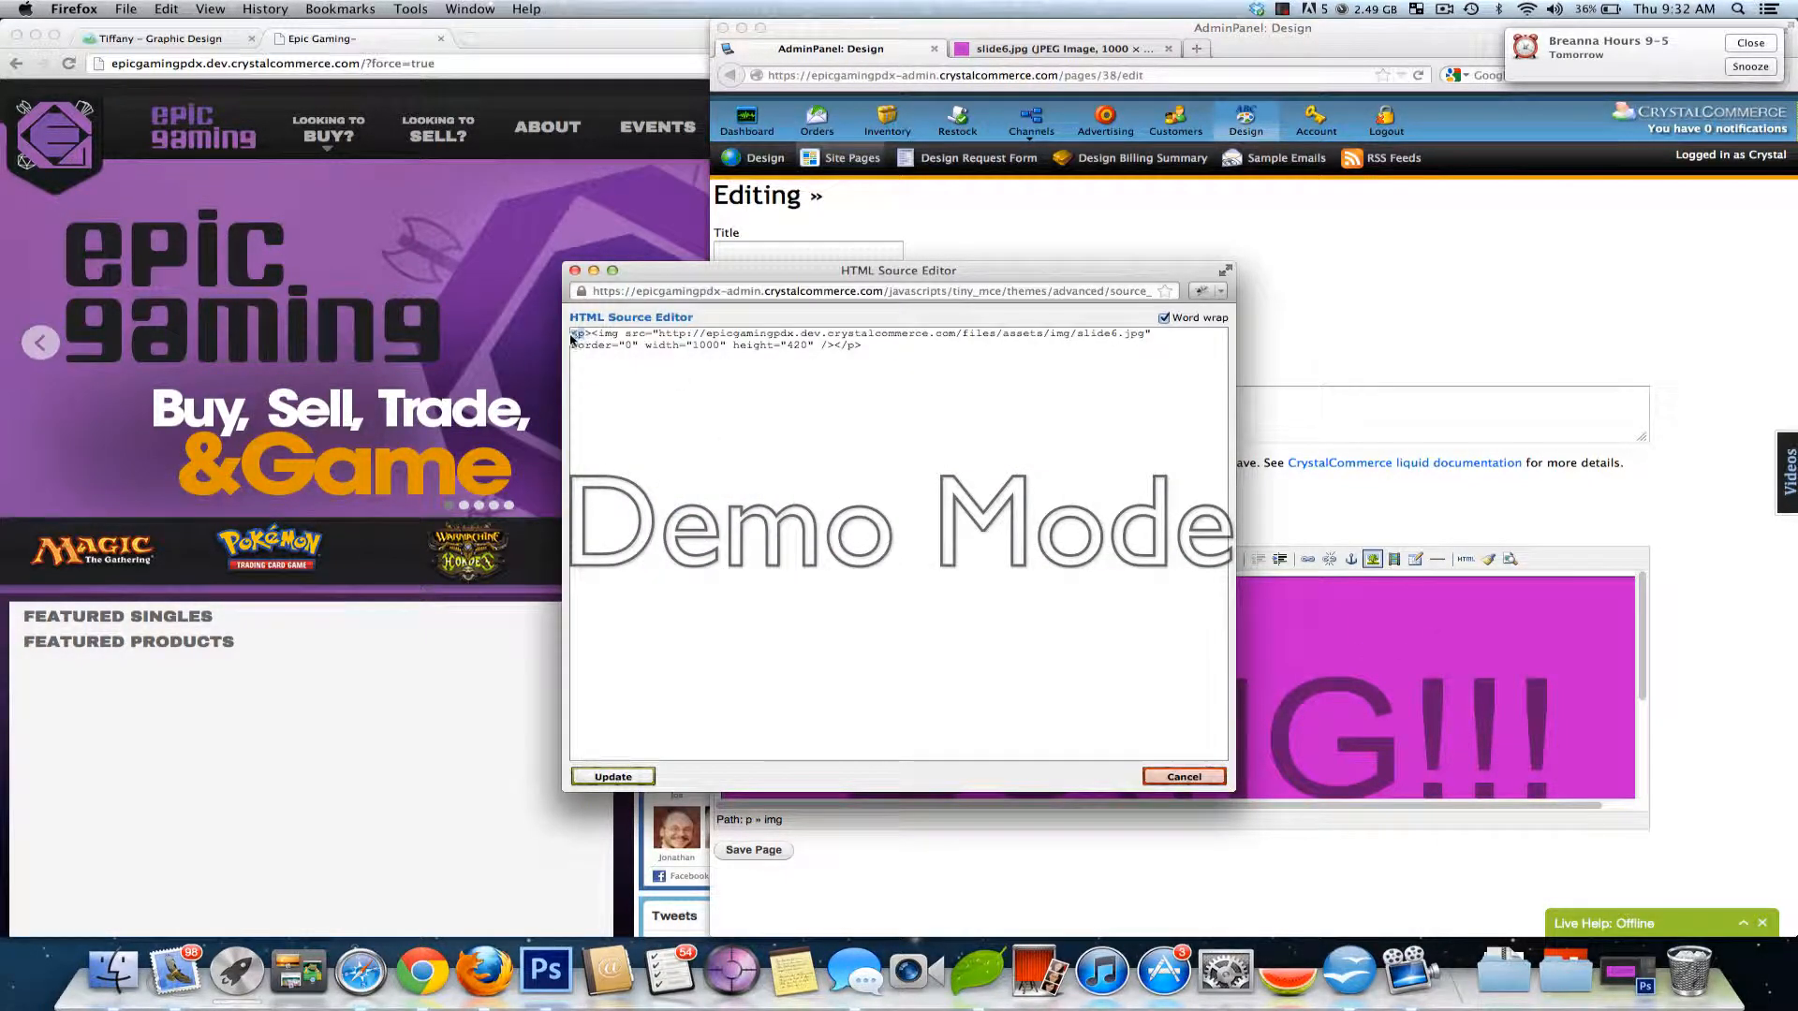
- Switch to Chrome, widen the storefront window and inspect the homepage's element structure around the page-container
key(super+Tab)
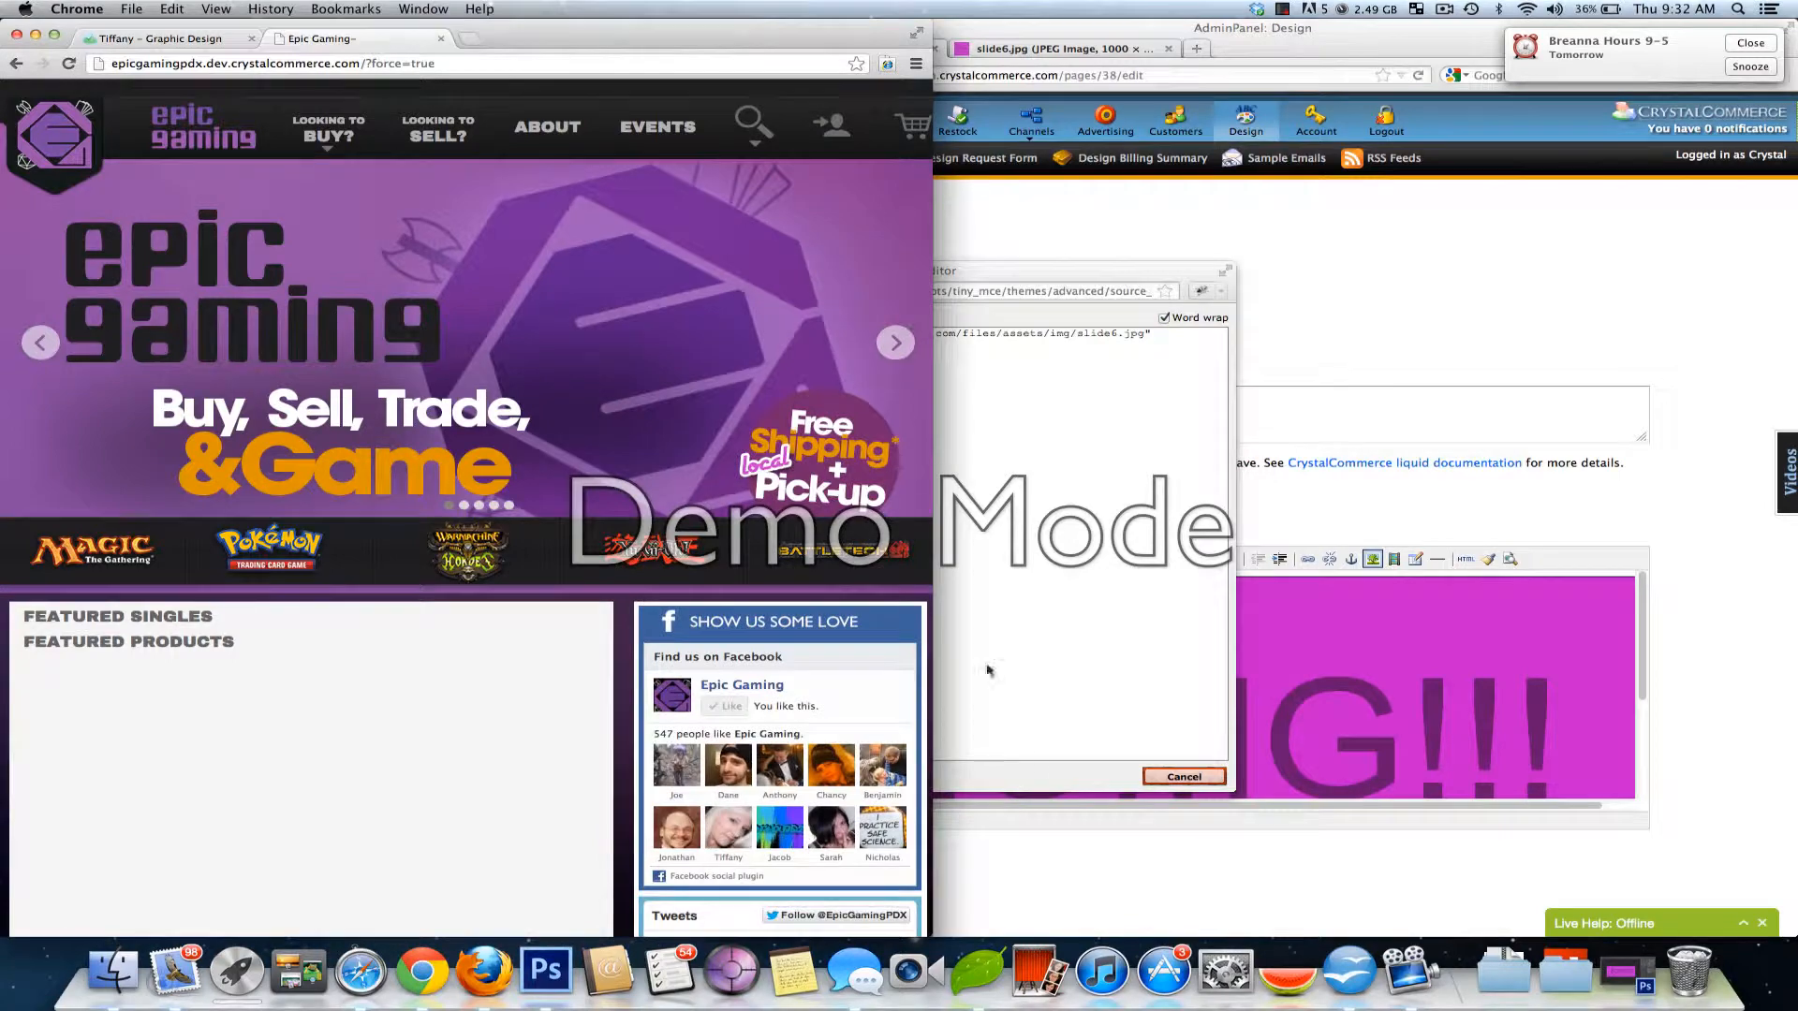
drag(935, 693, 1277, 695)
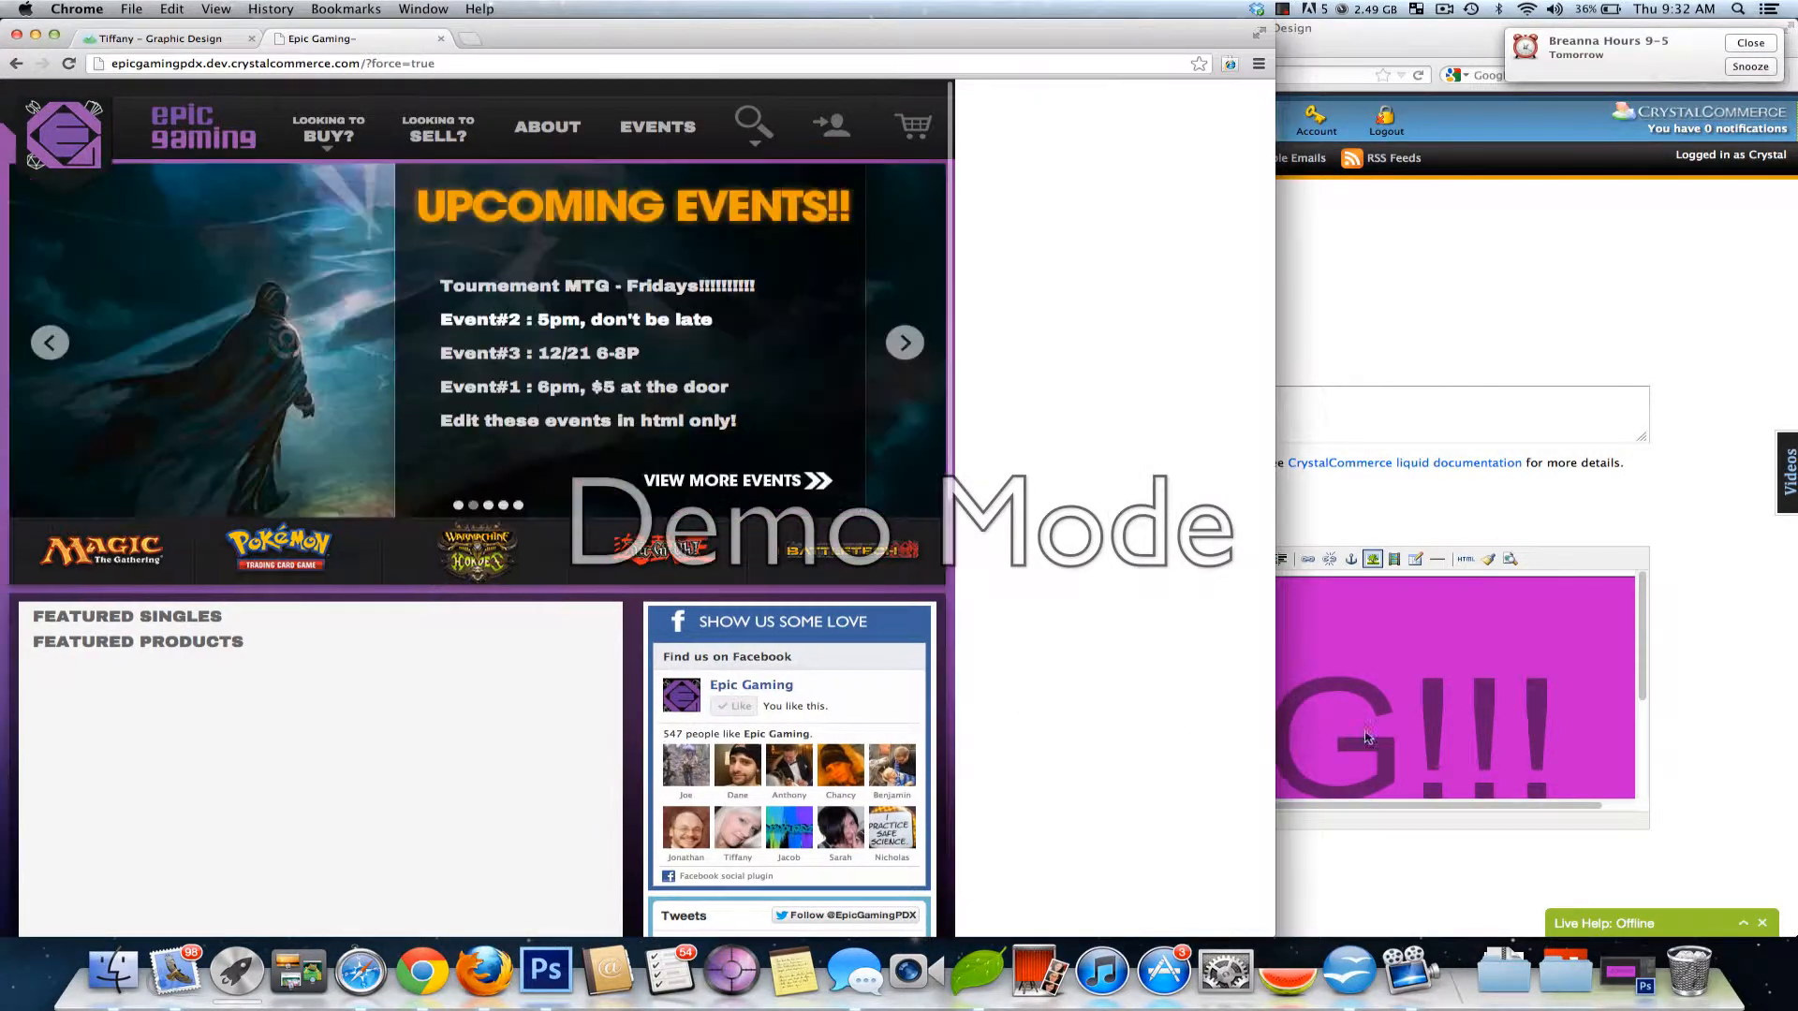
right_click(75, 544)
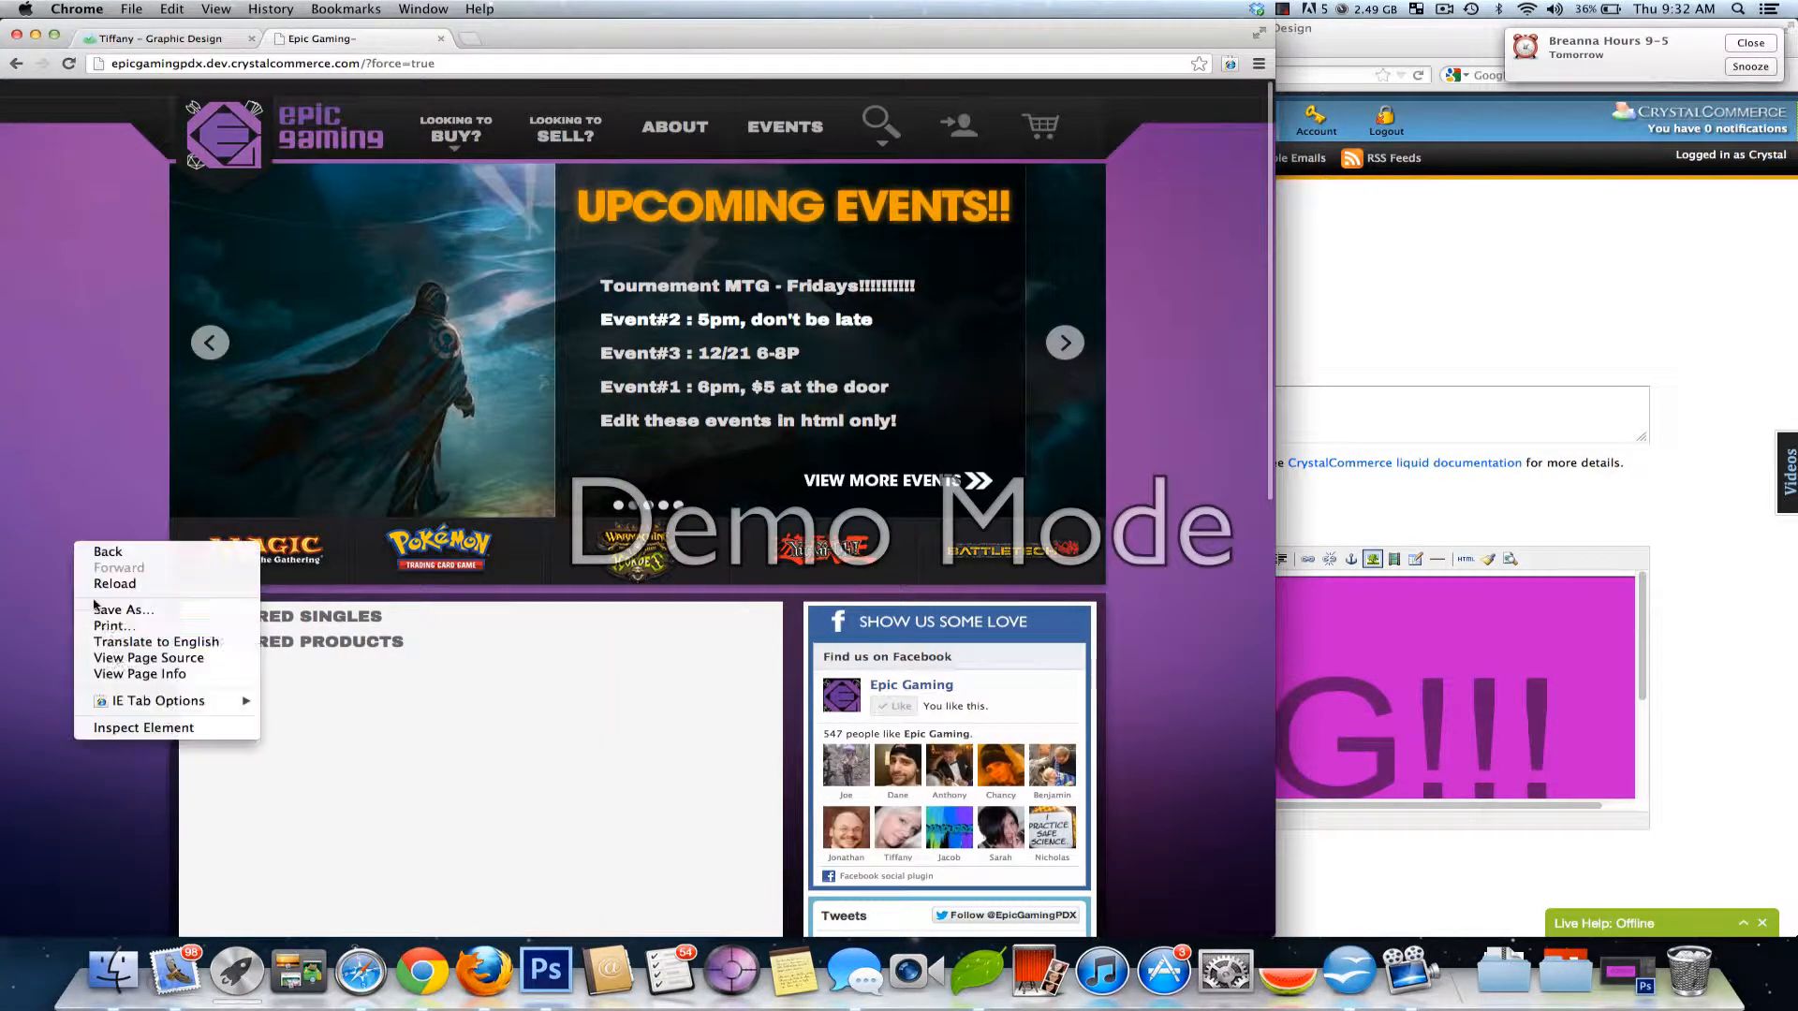
click(127, 729)
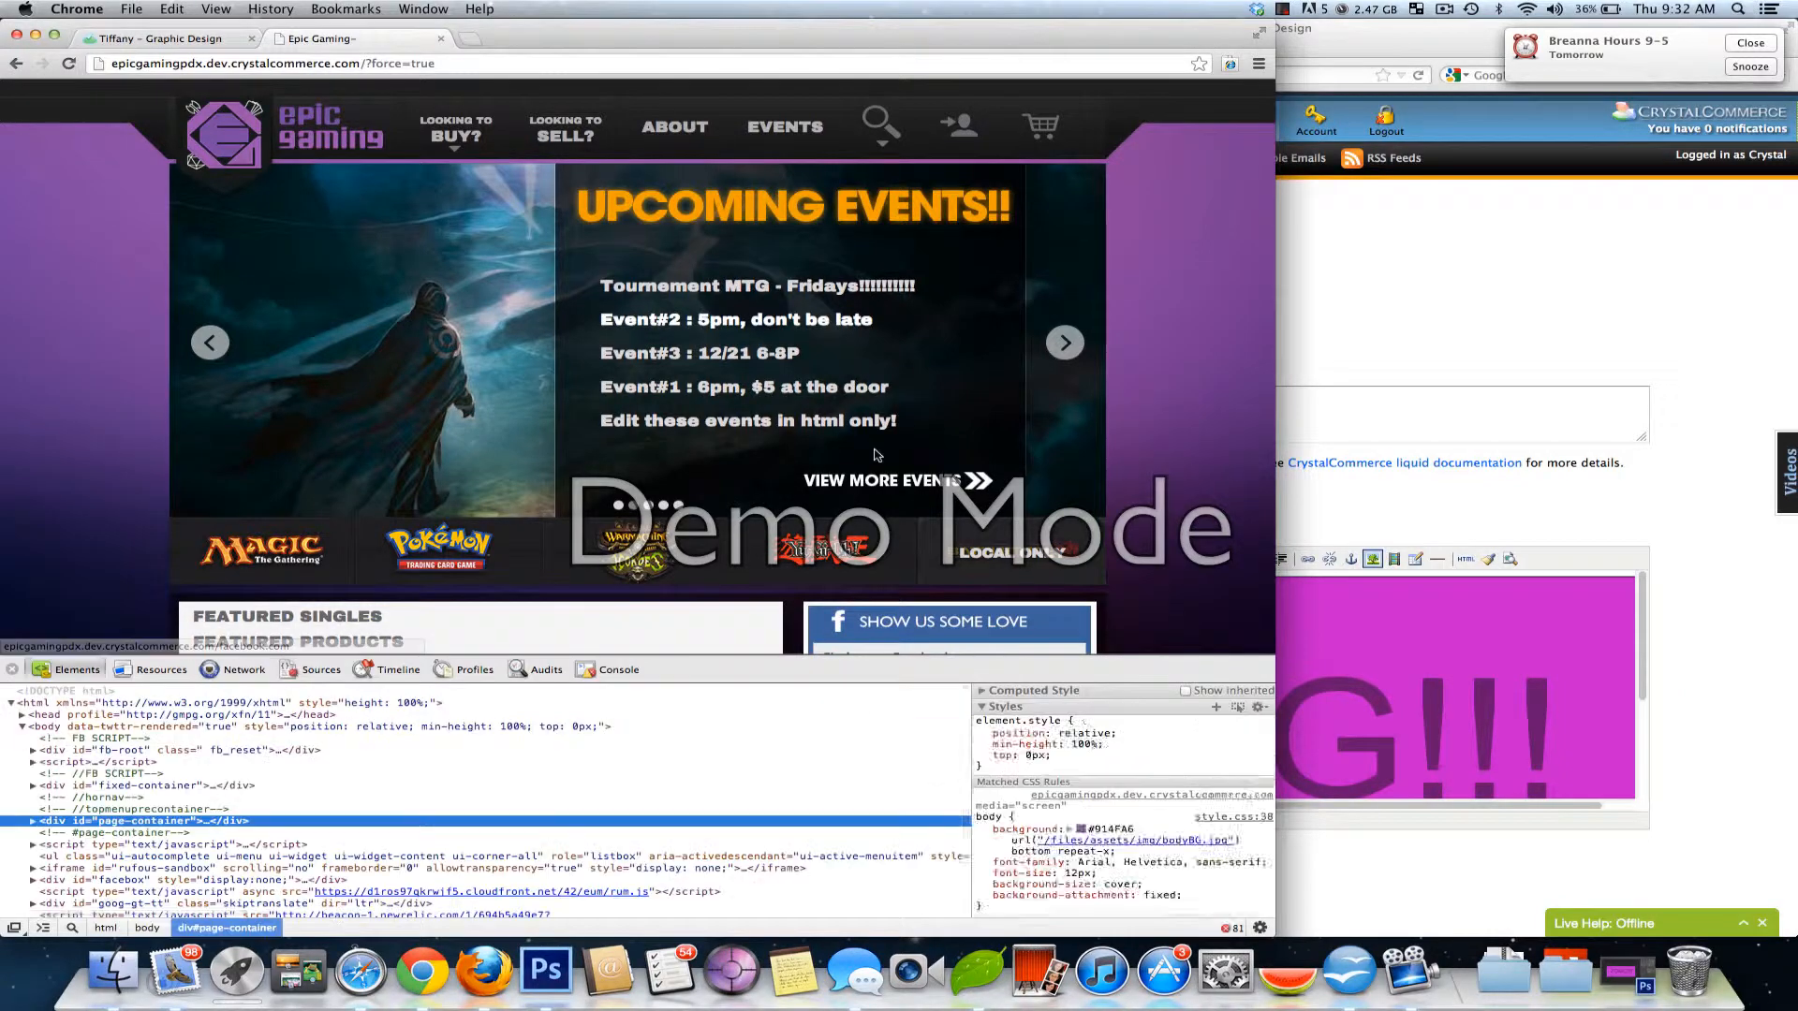
scroll(47, 824, down, 2)
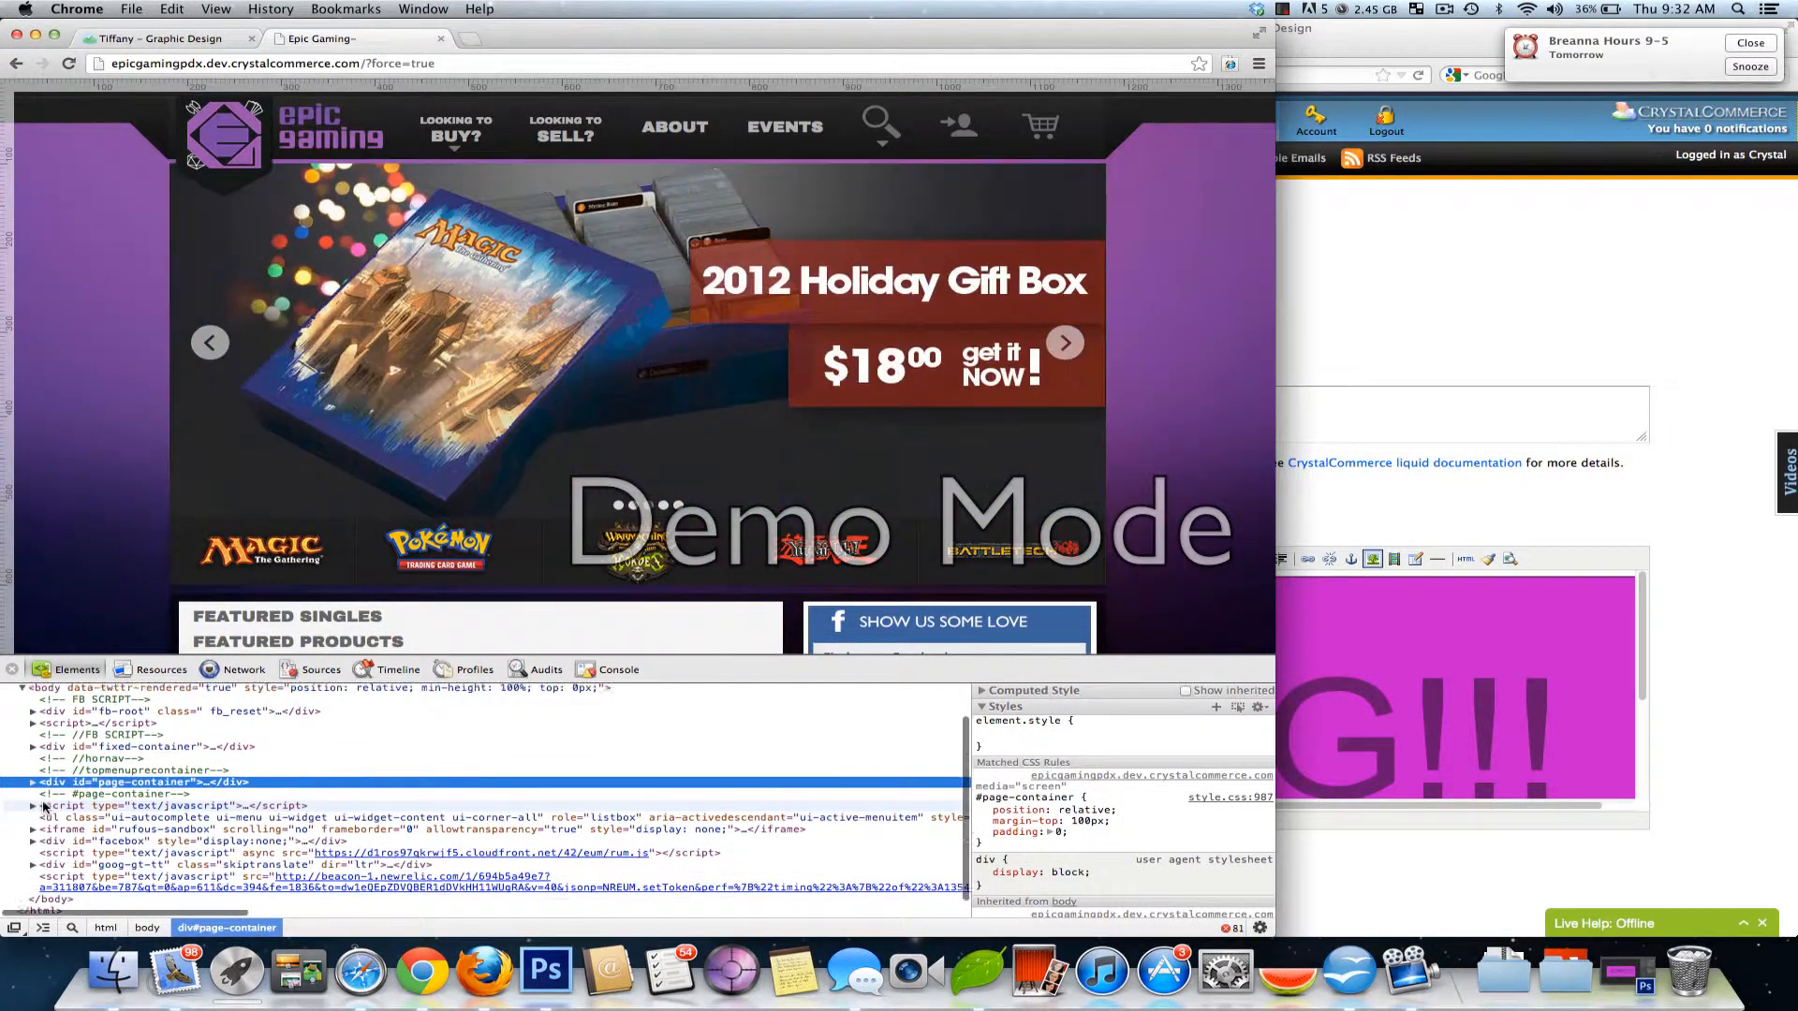
scroll(47, 825, up, 2)
scroll(44, 806, down, 1)
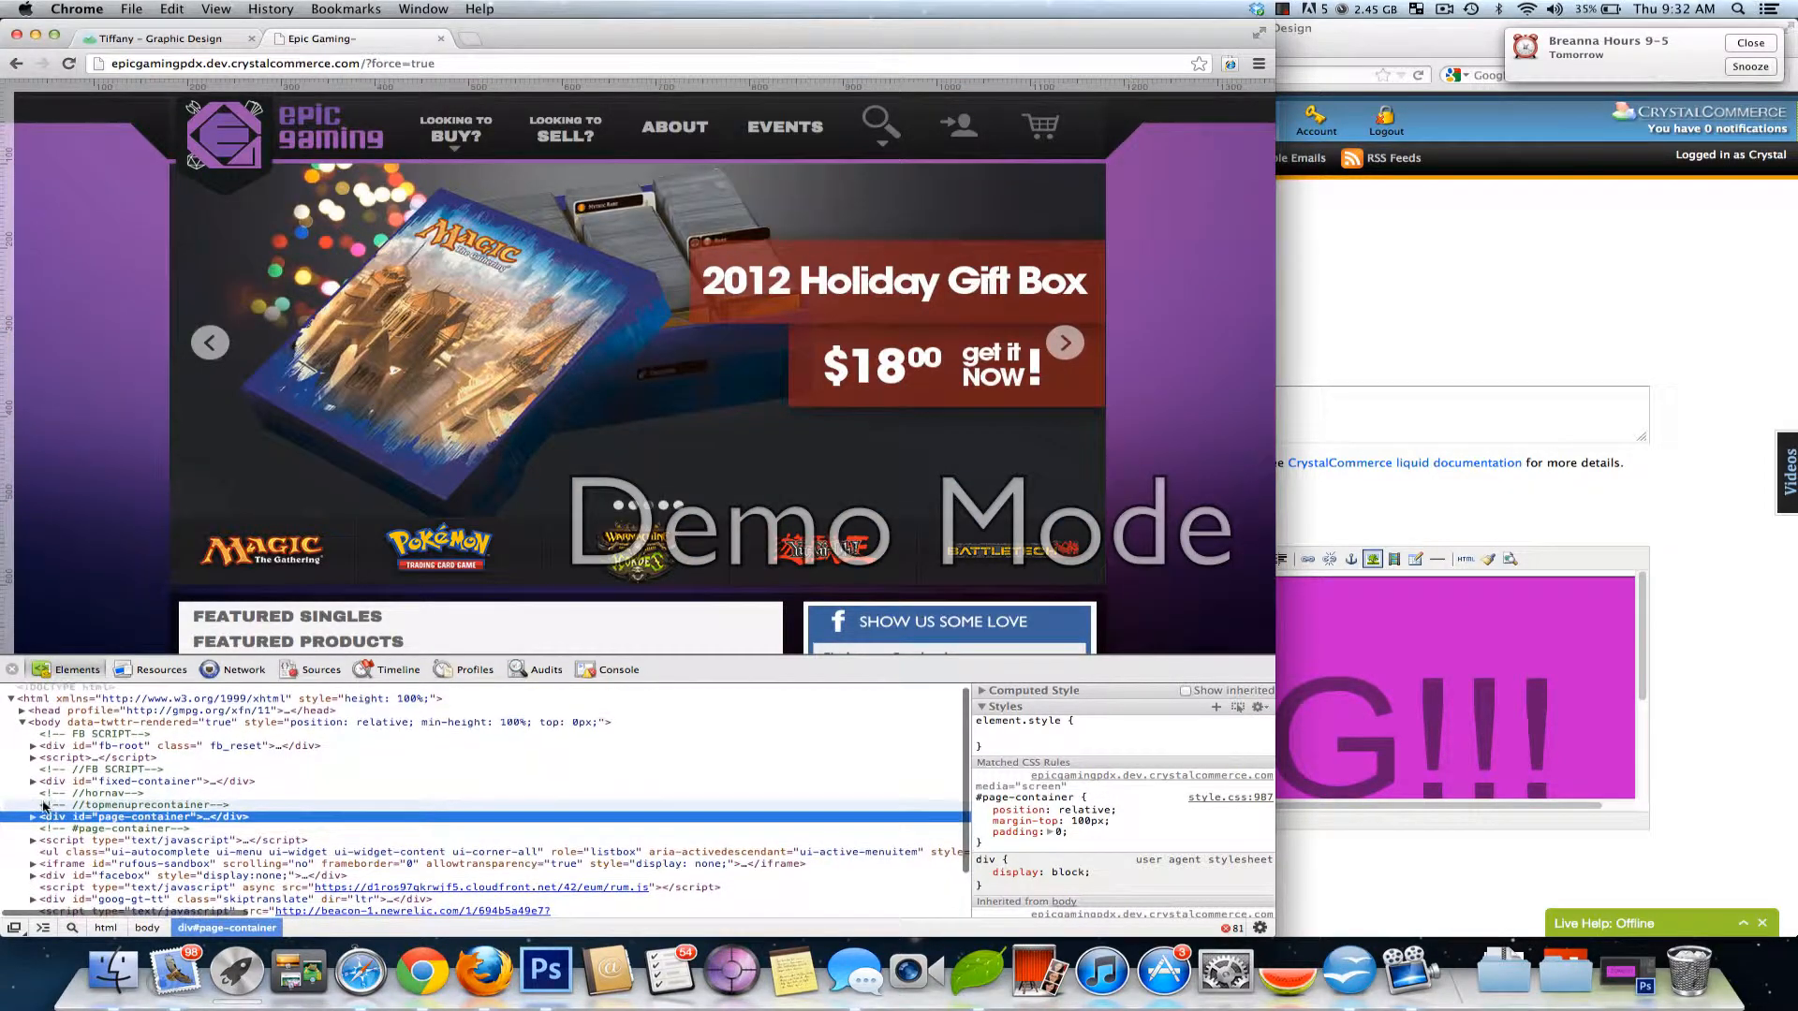
scroll(43, 805, down, 3)
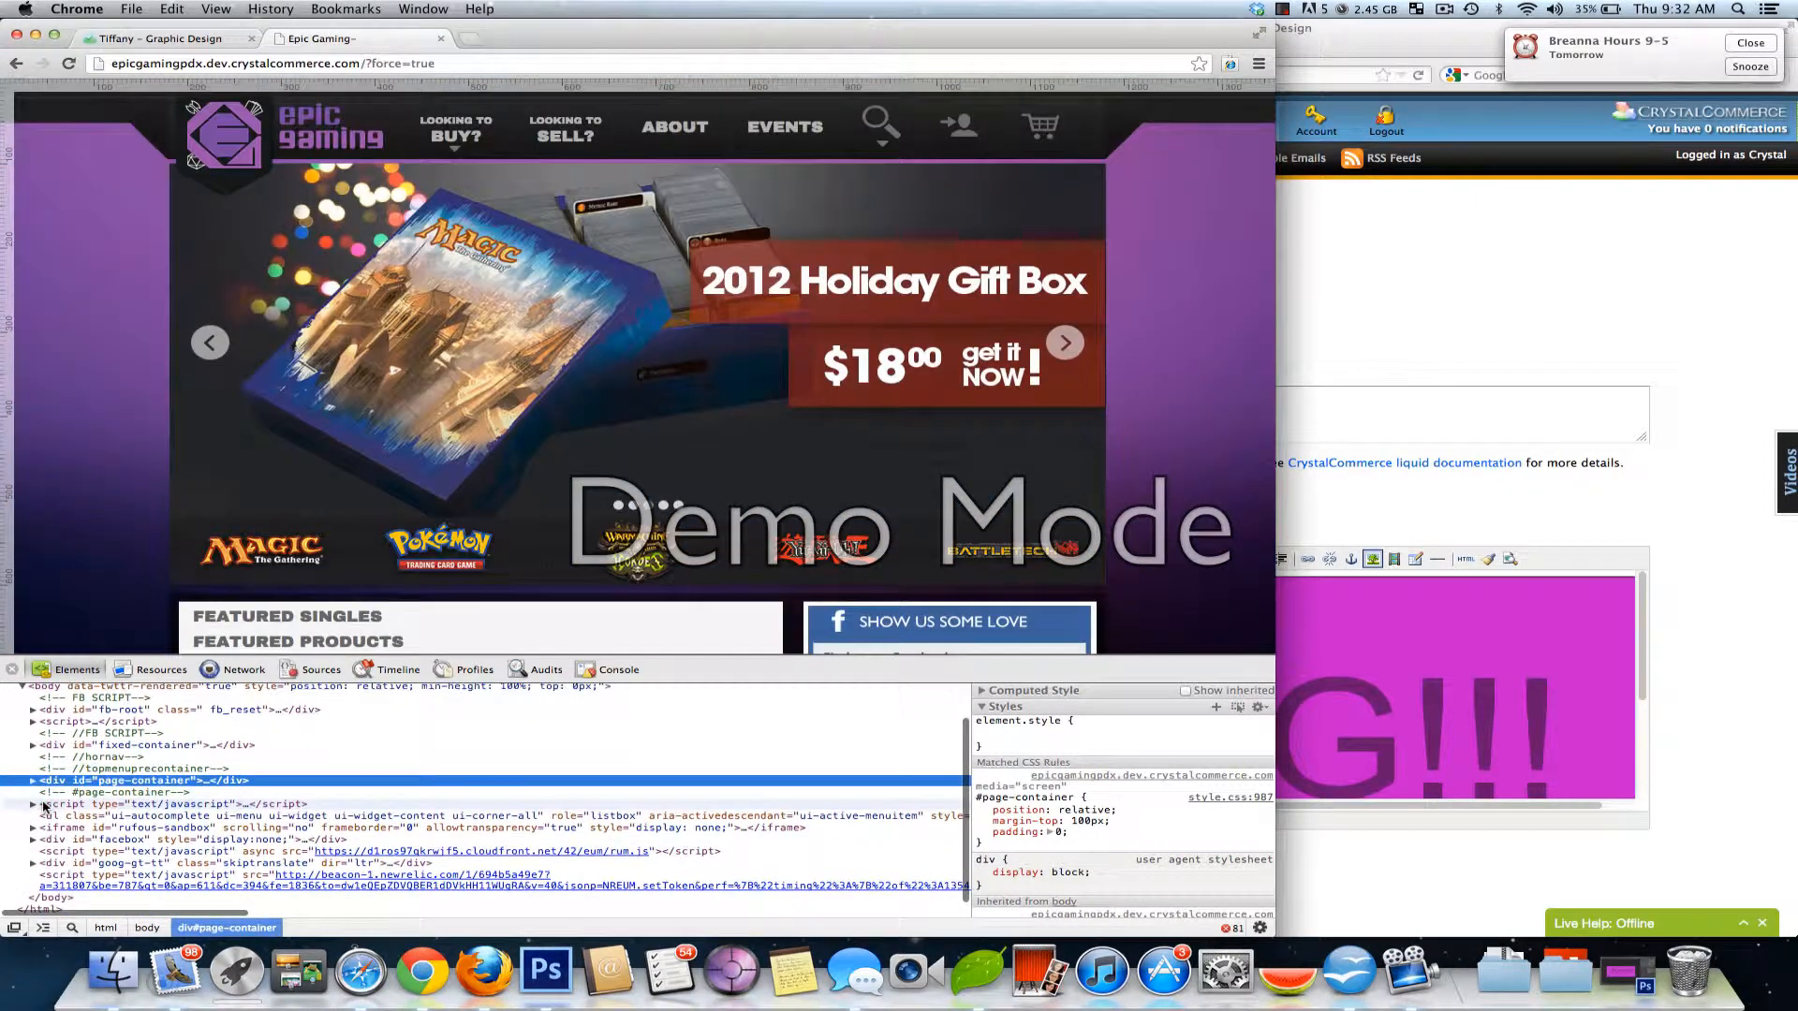
- Inspect the homepage slider, expand its ws_images container down to the list items and enlarge the code view
right_click(190, 462)
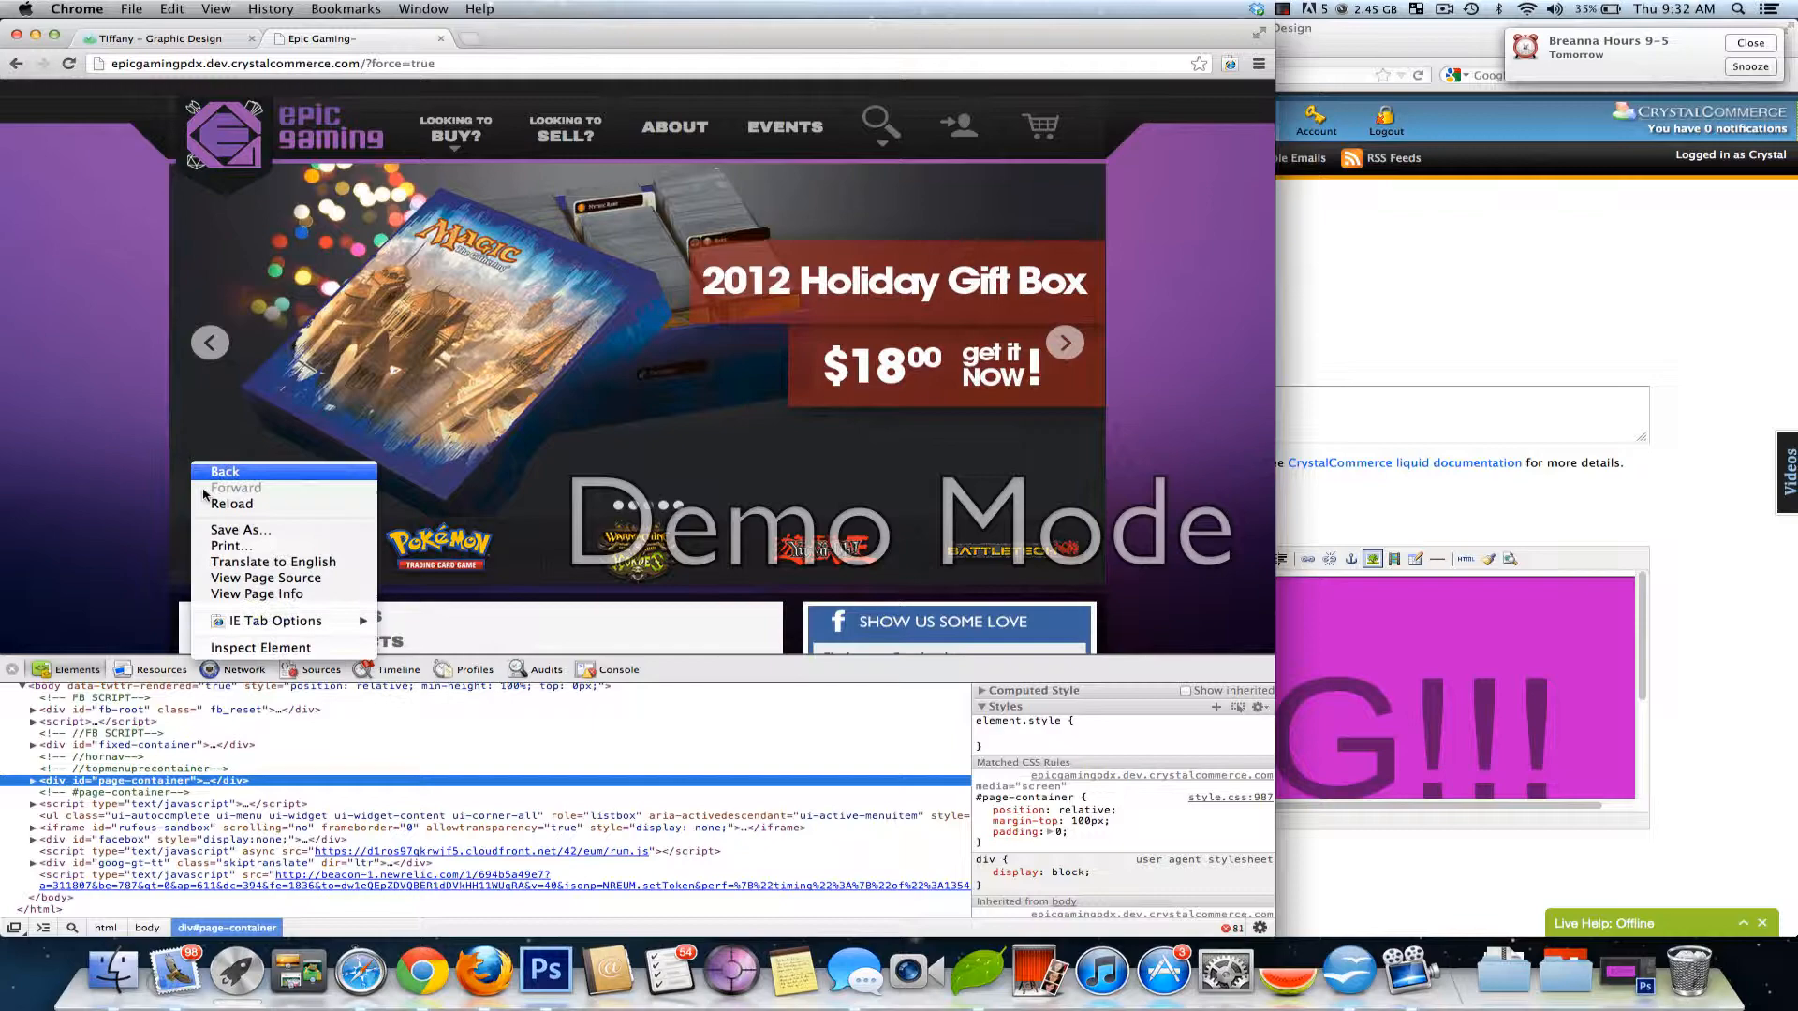
click(244, 648)
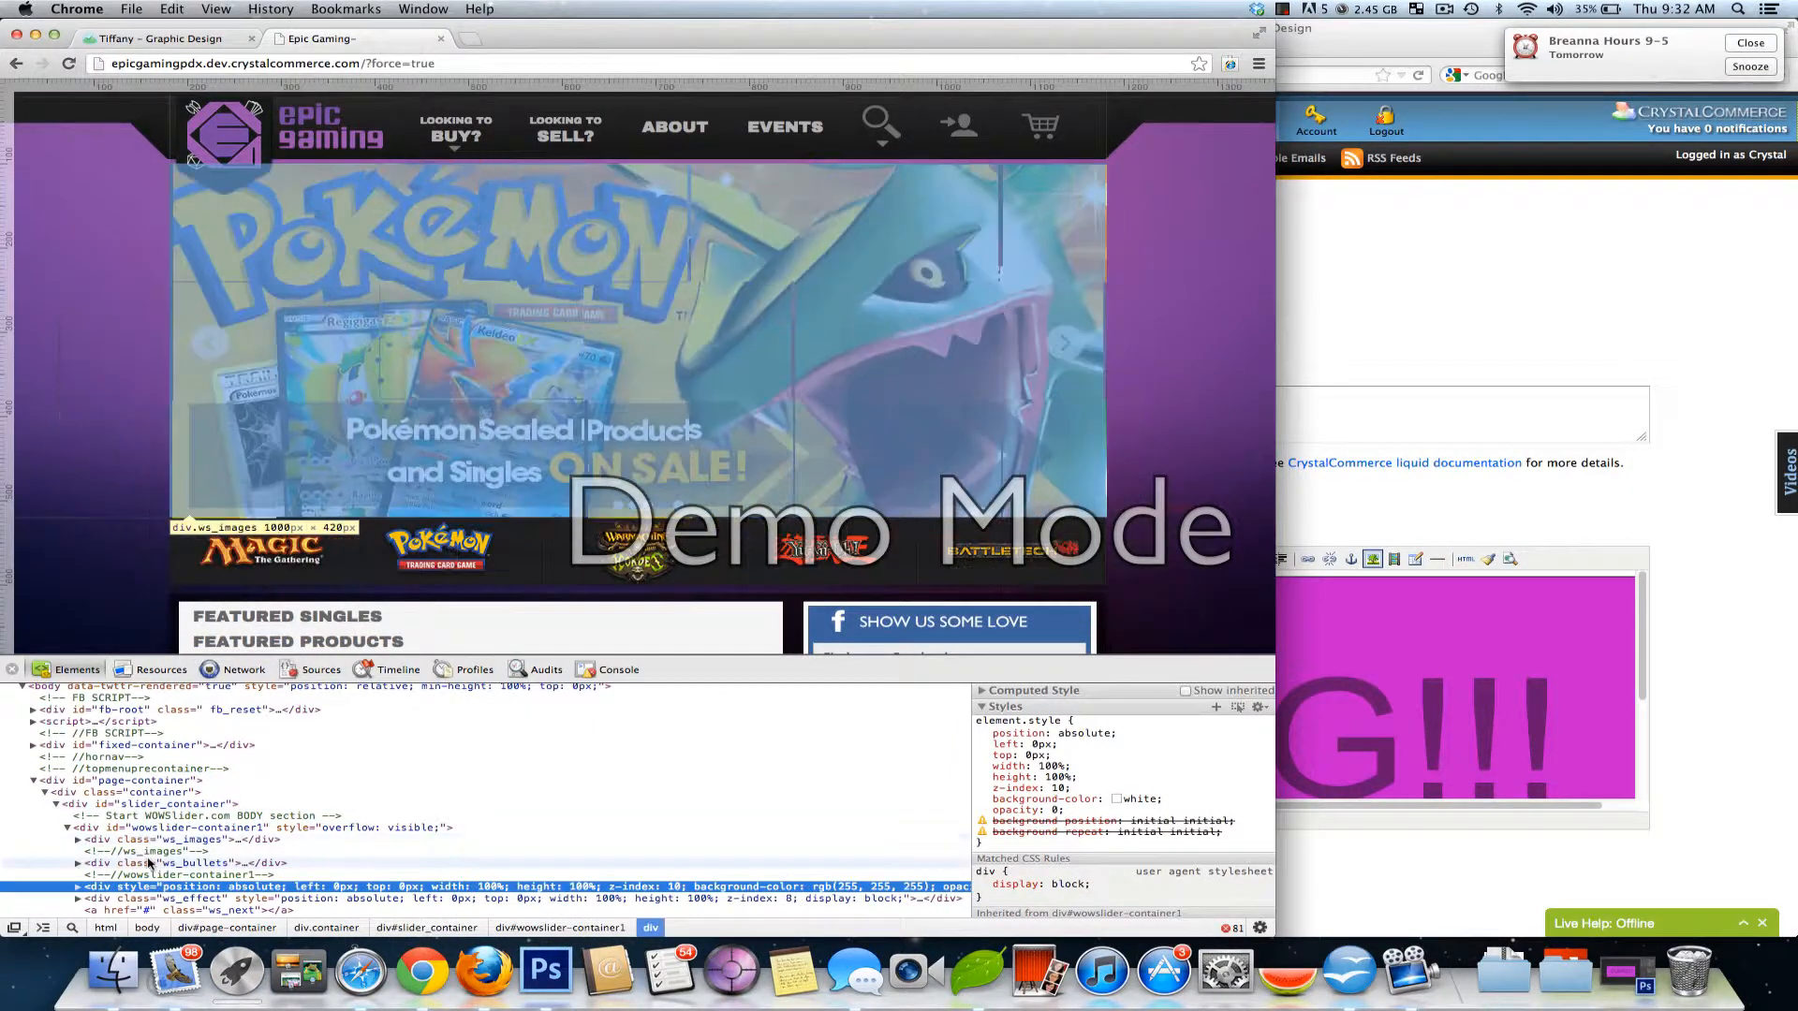
click(94, 842)
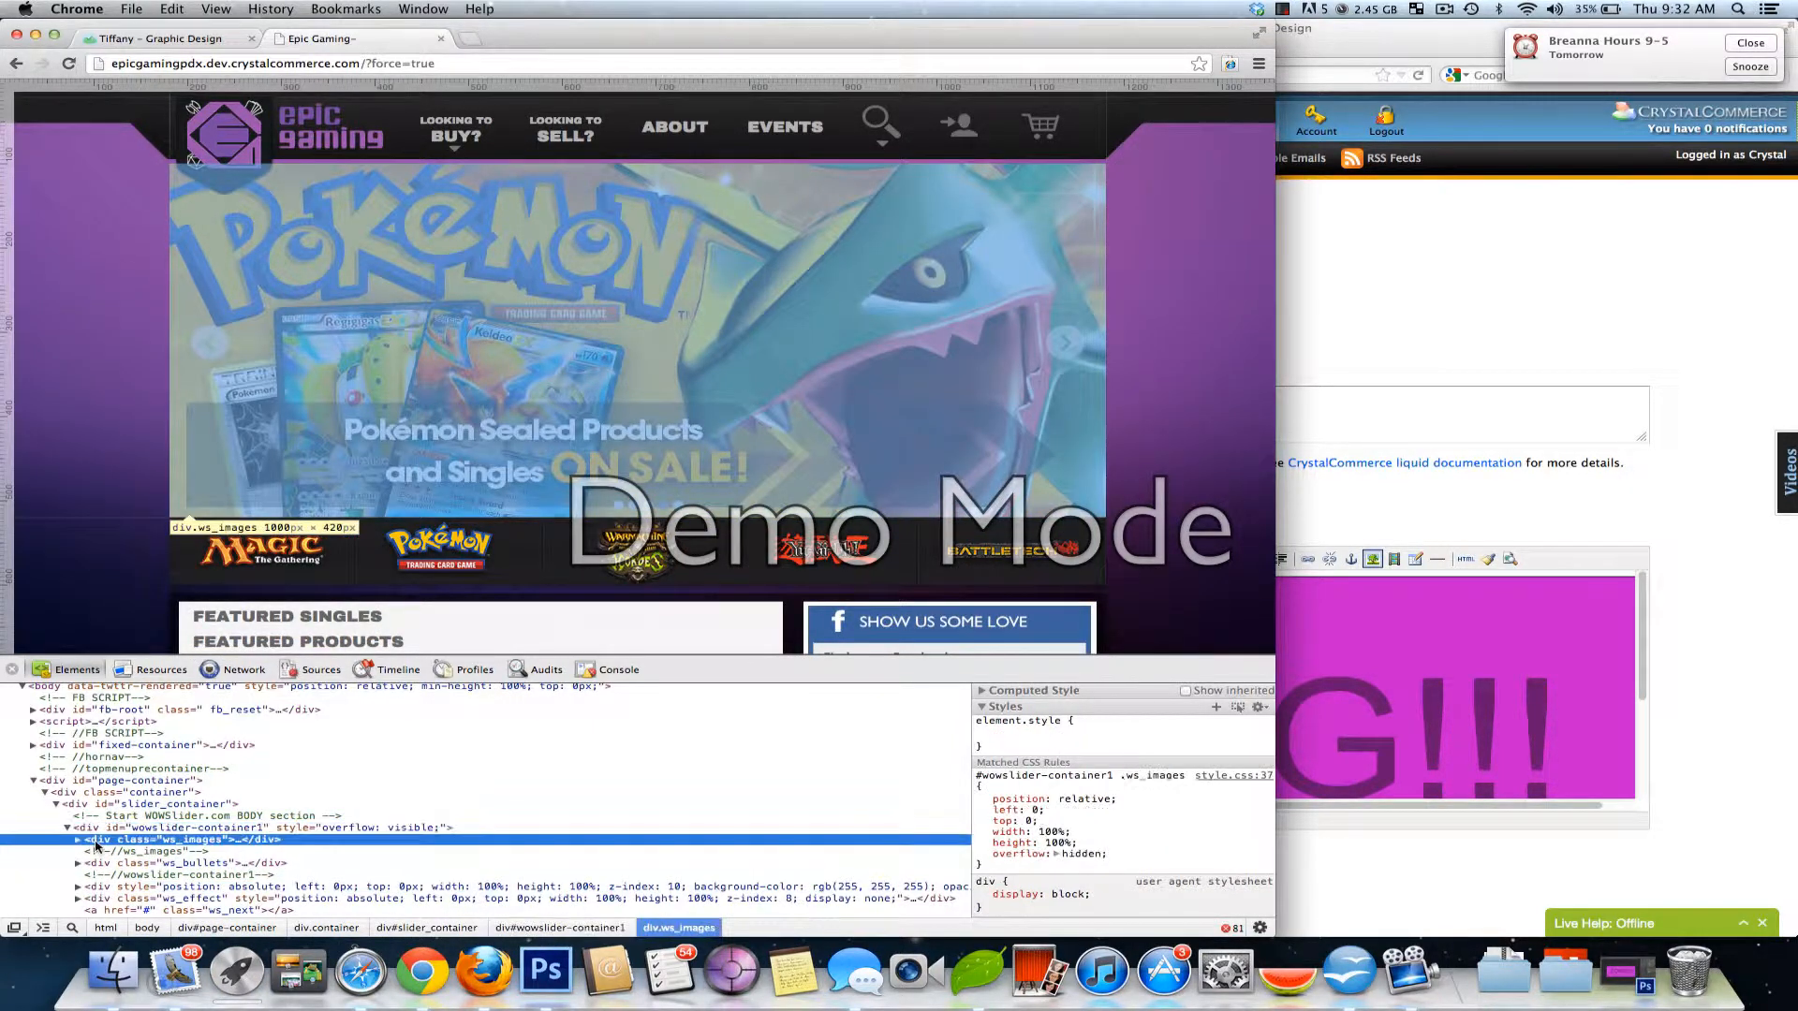
click(78, 840)
scroll(94, 805, down, 2)
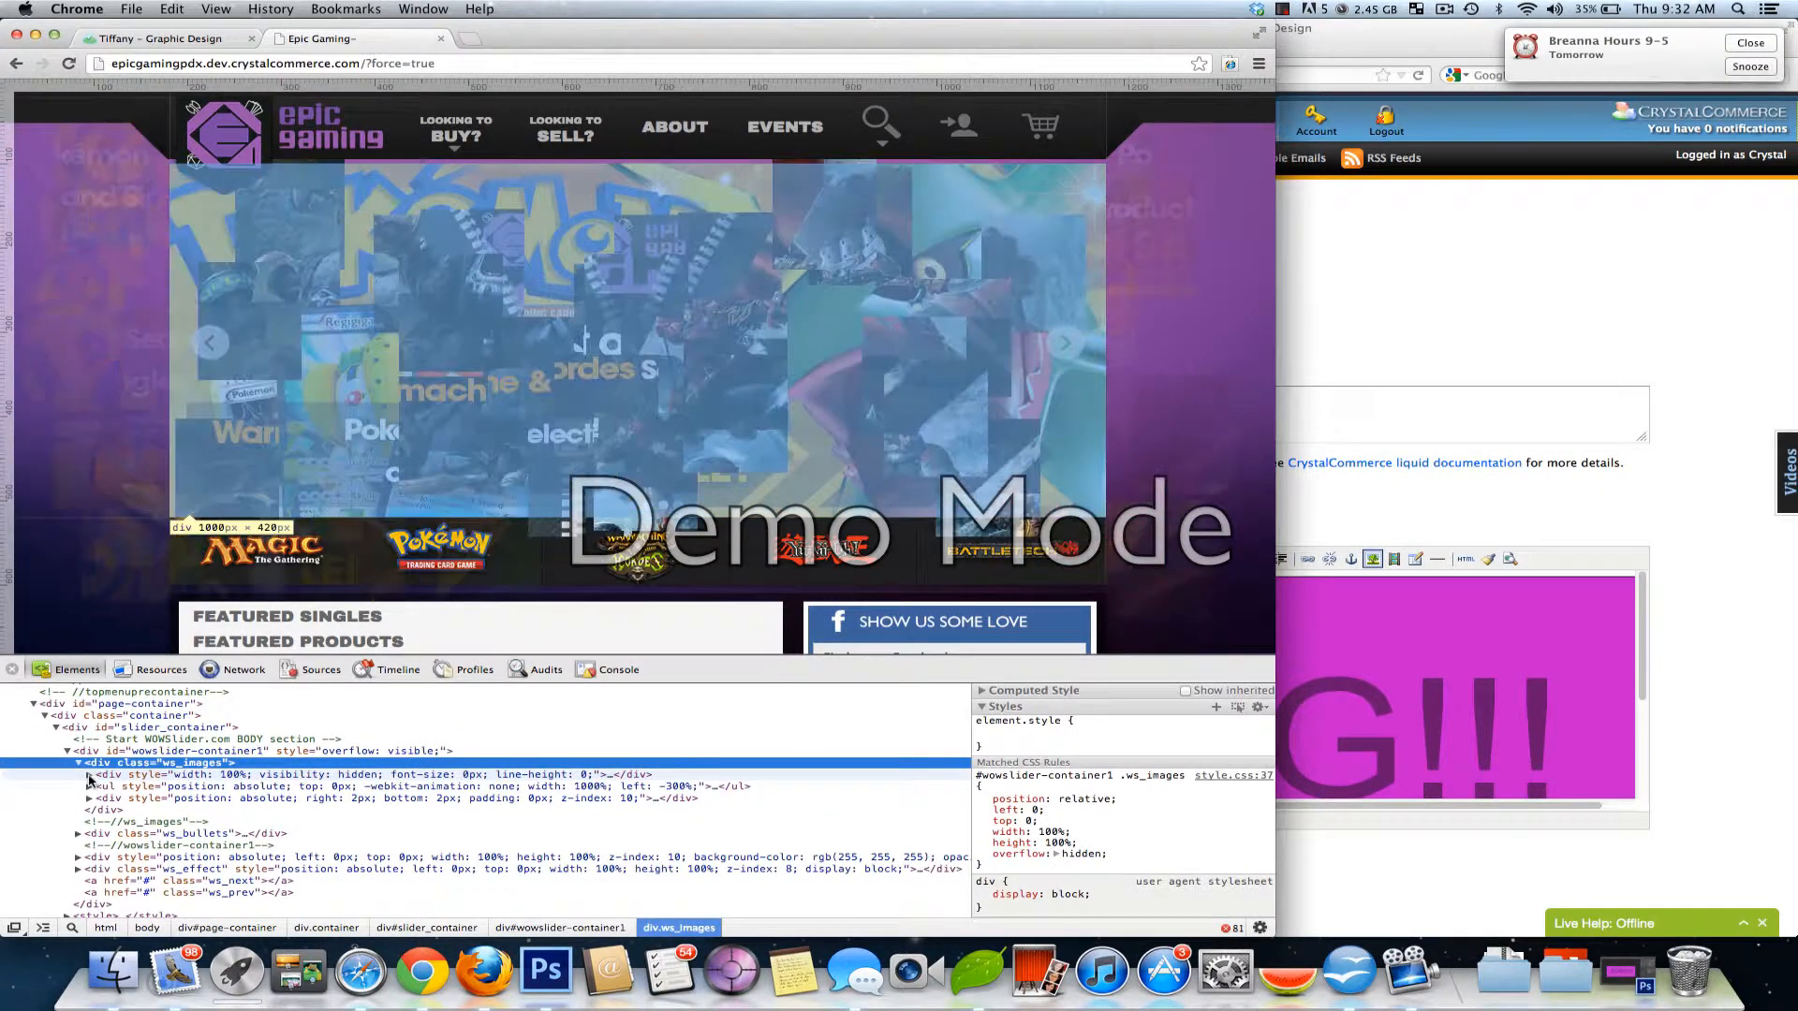
click(89, 786)
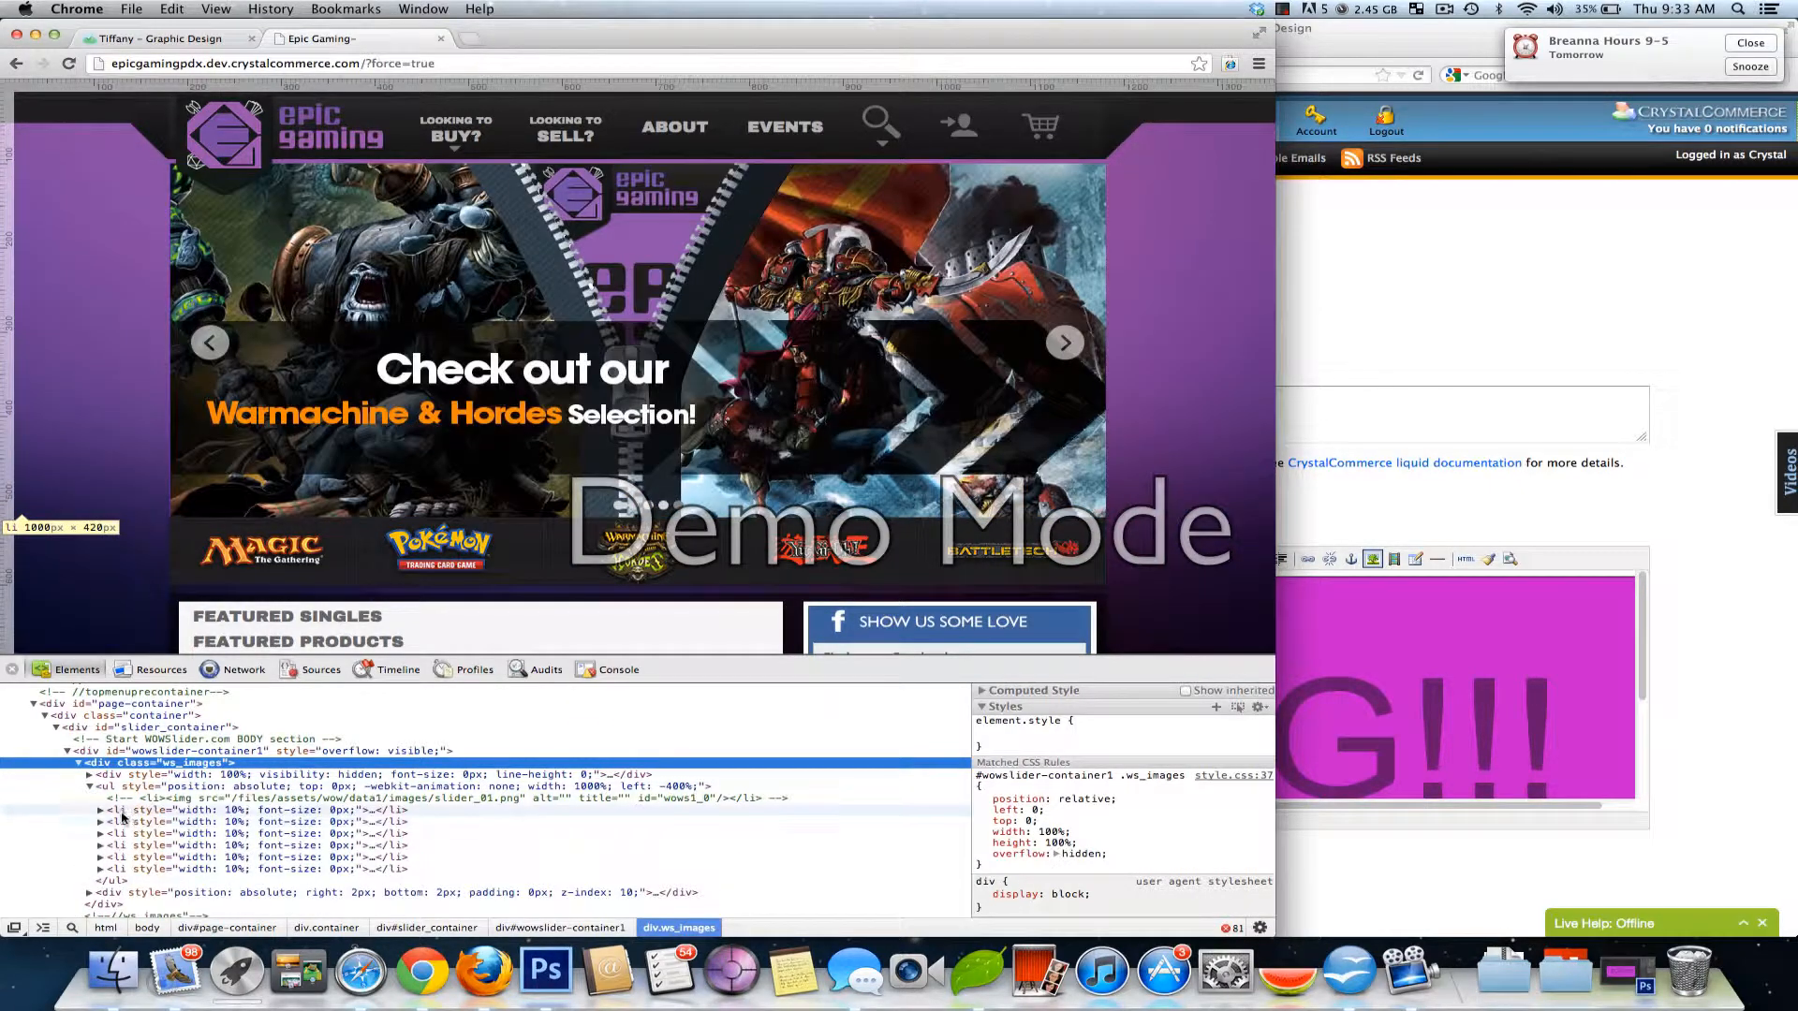
click(119, 811)
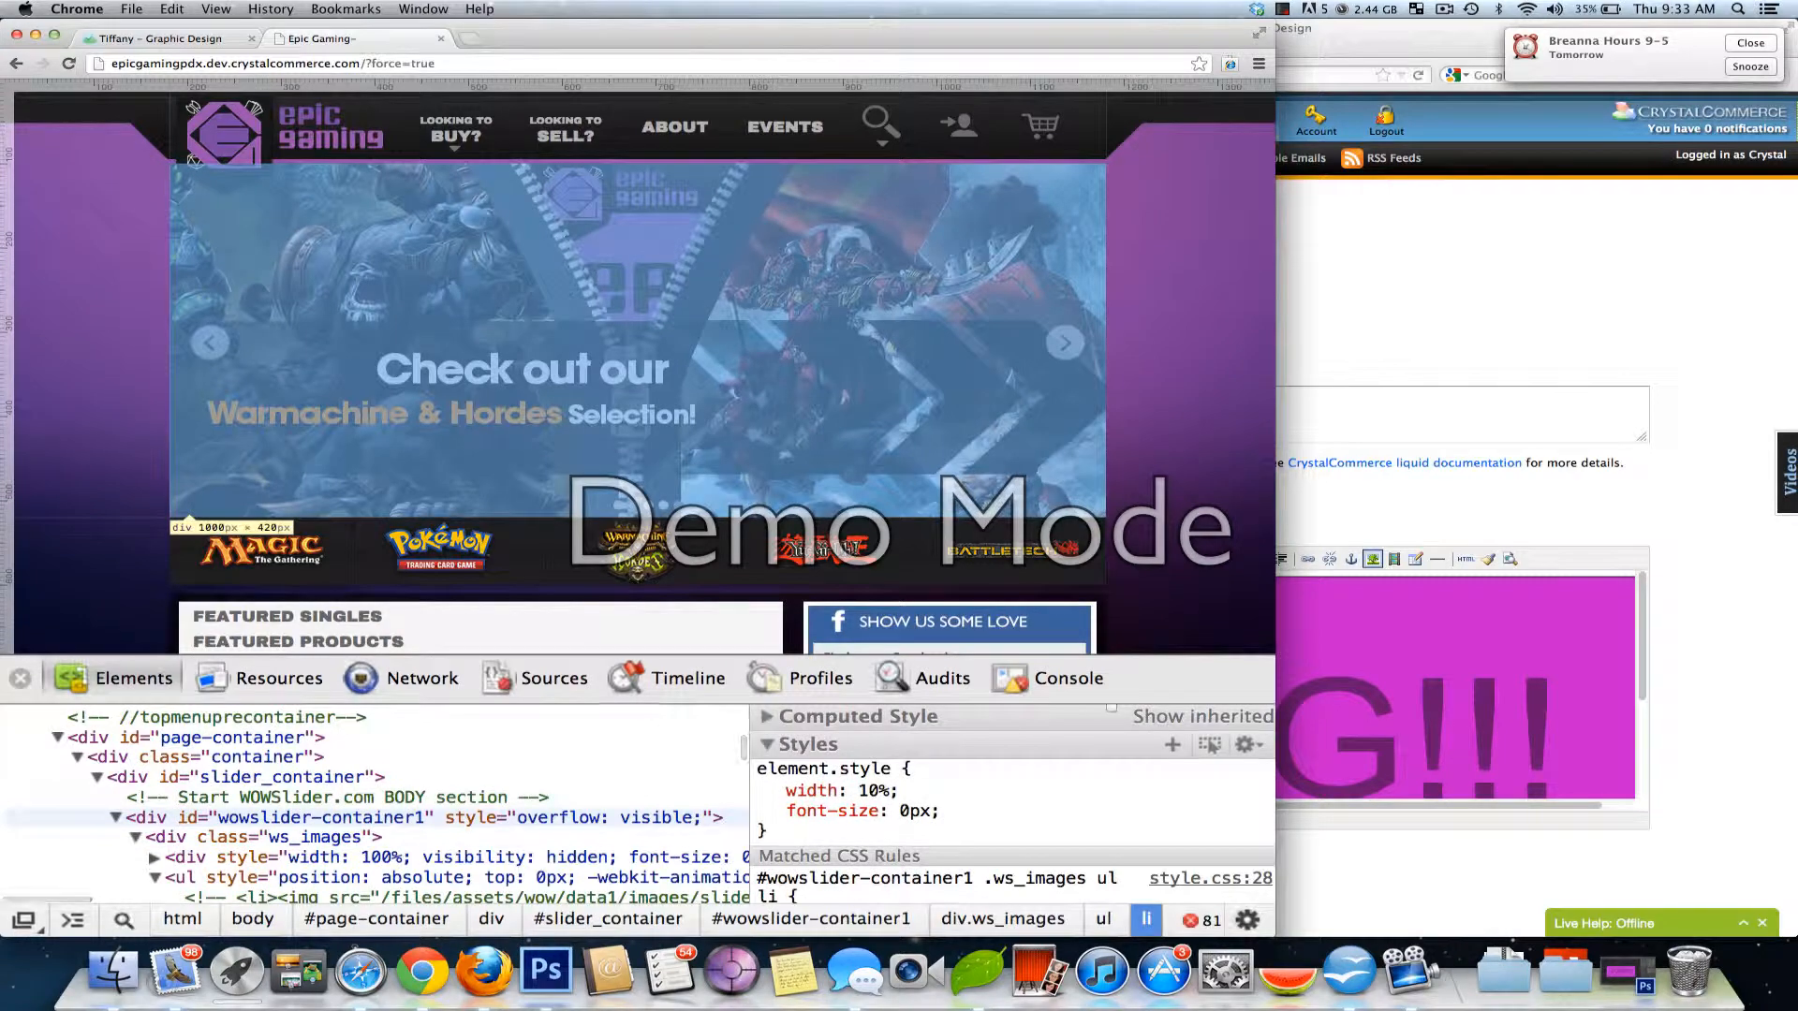
scroll(171, 870, down, 3)
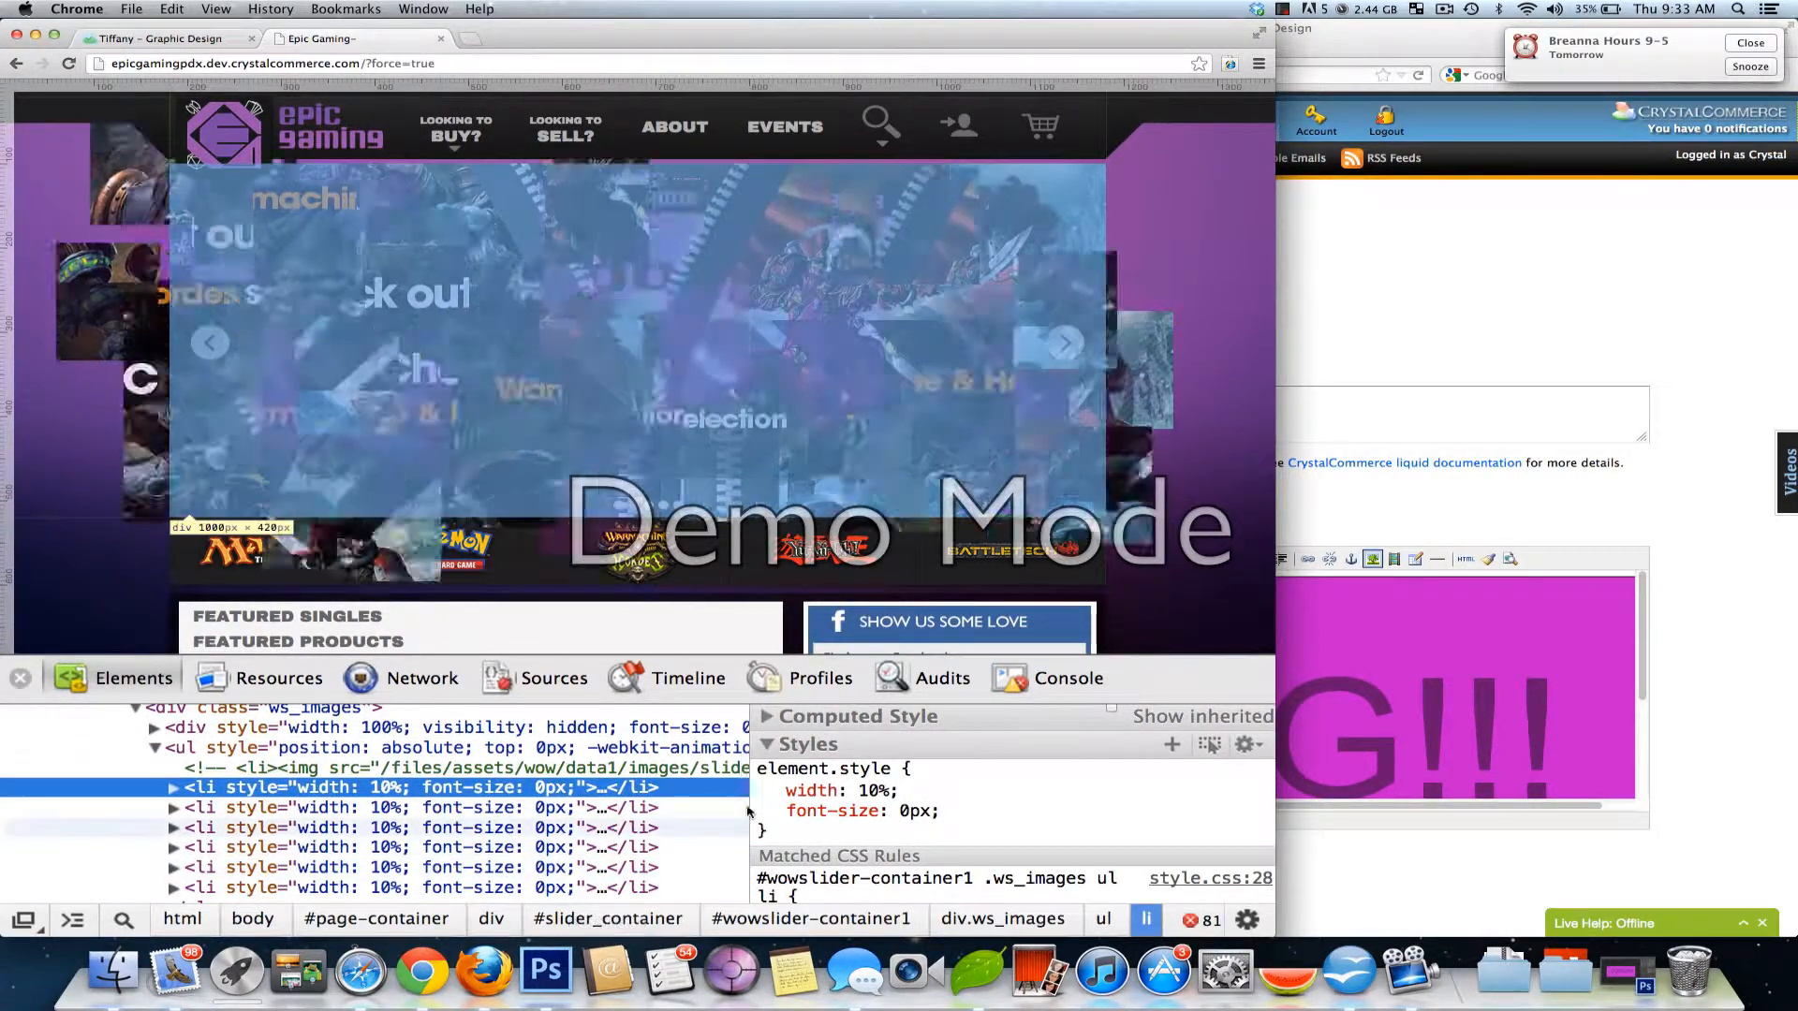
drag(750, 812, 849, 812)
- View the _slide6 page's HTML source again in Firefox and compare it with the slider list items in Chrome
click(1662, 269)
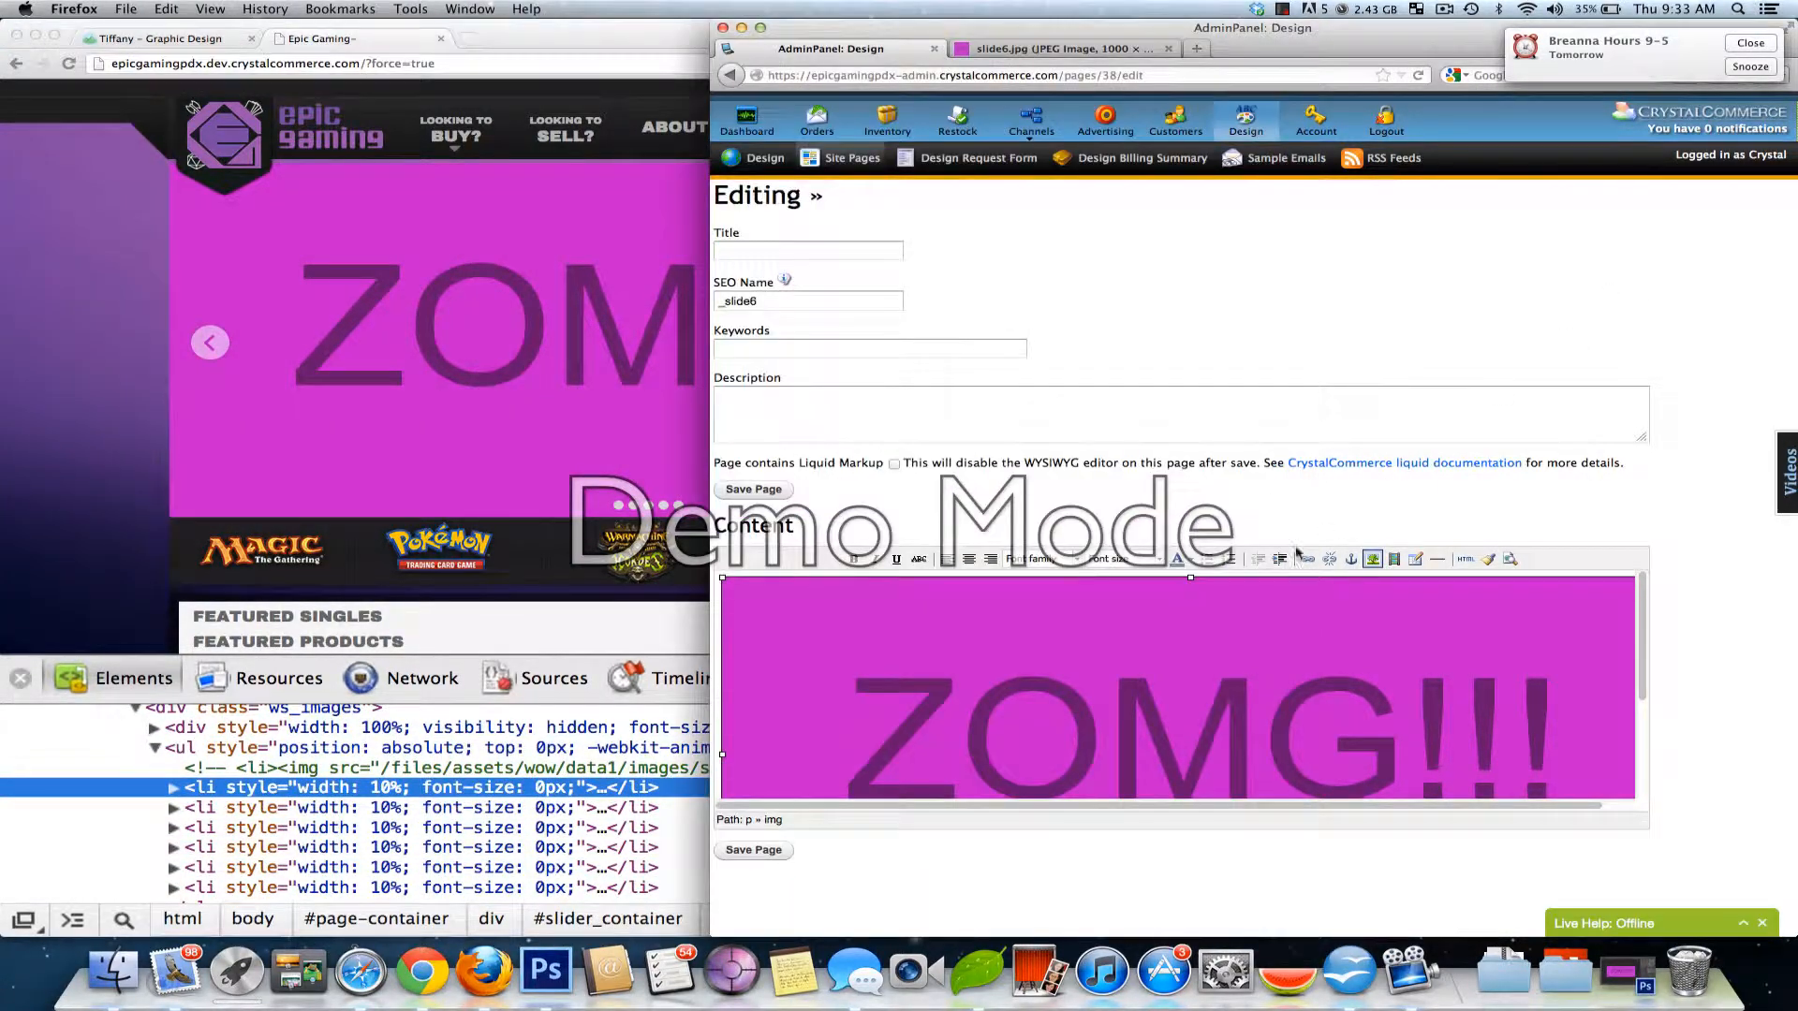
click(1463, 560)
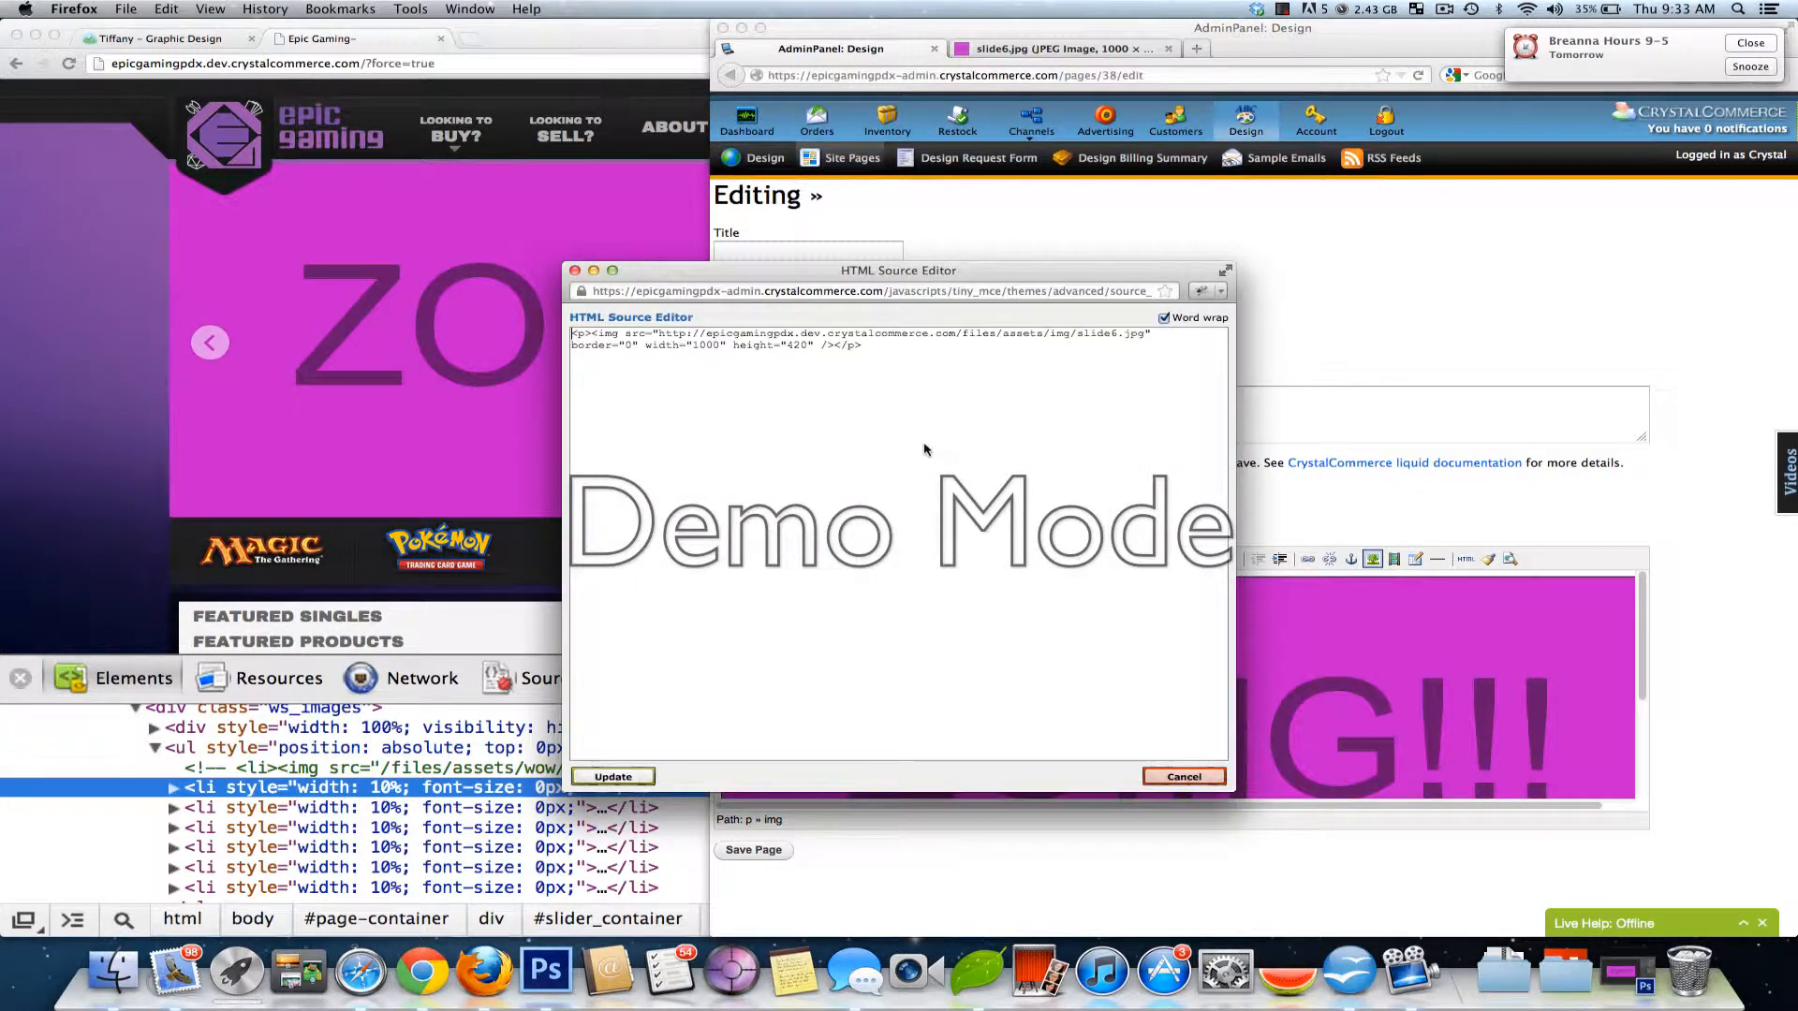
click(117, 730)
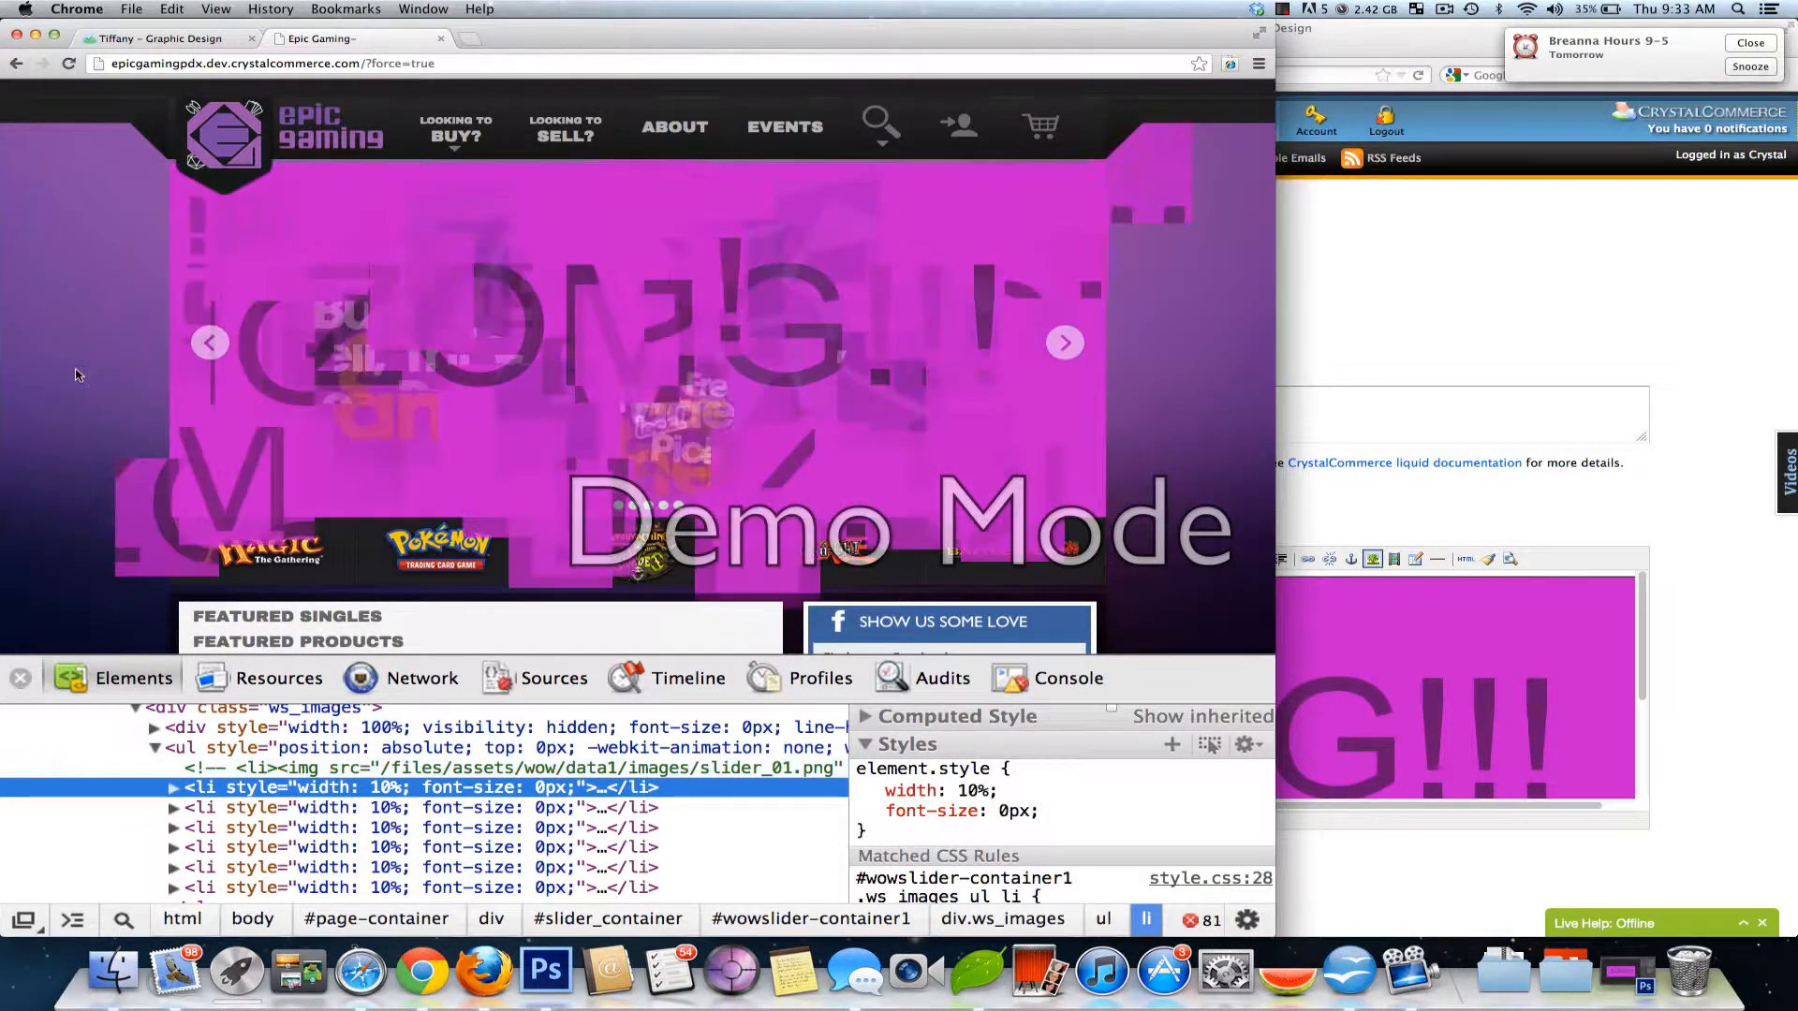
- Return to Firefox and close the slide6.jpg image page, leaving the _slide6 editing page open
click(1335, 333)
scroll(1164, 669, down, 3)
scroll(1088, 738, up, 3)
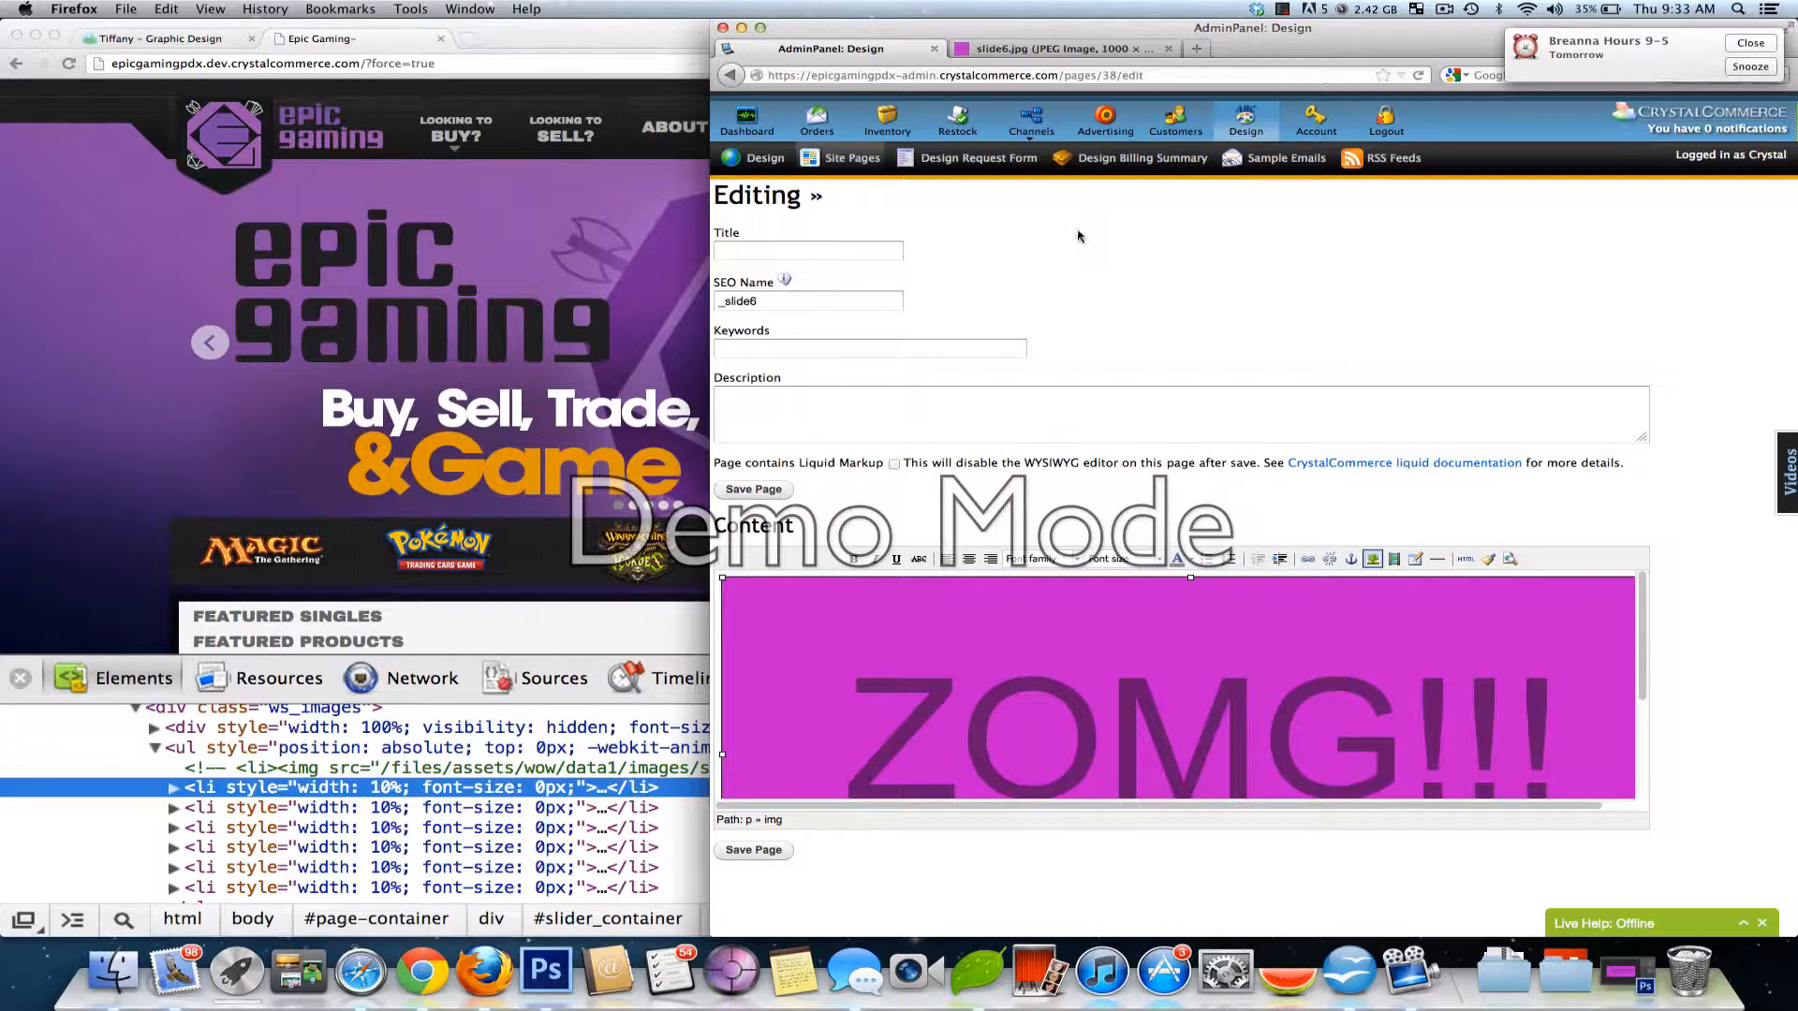
click(960, 51)
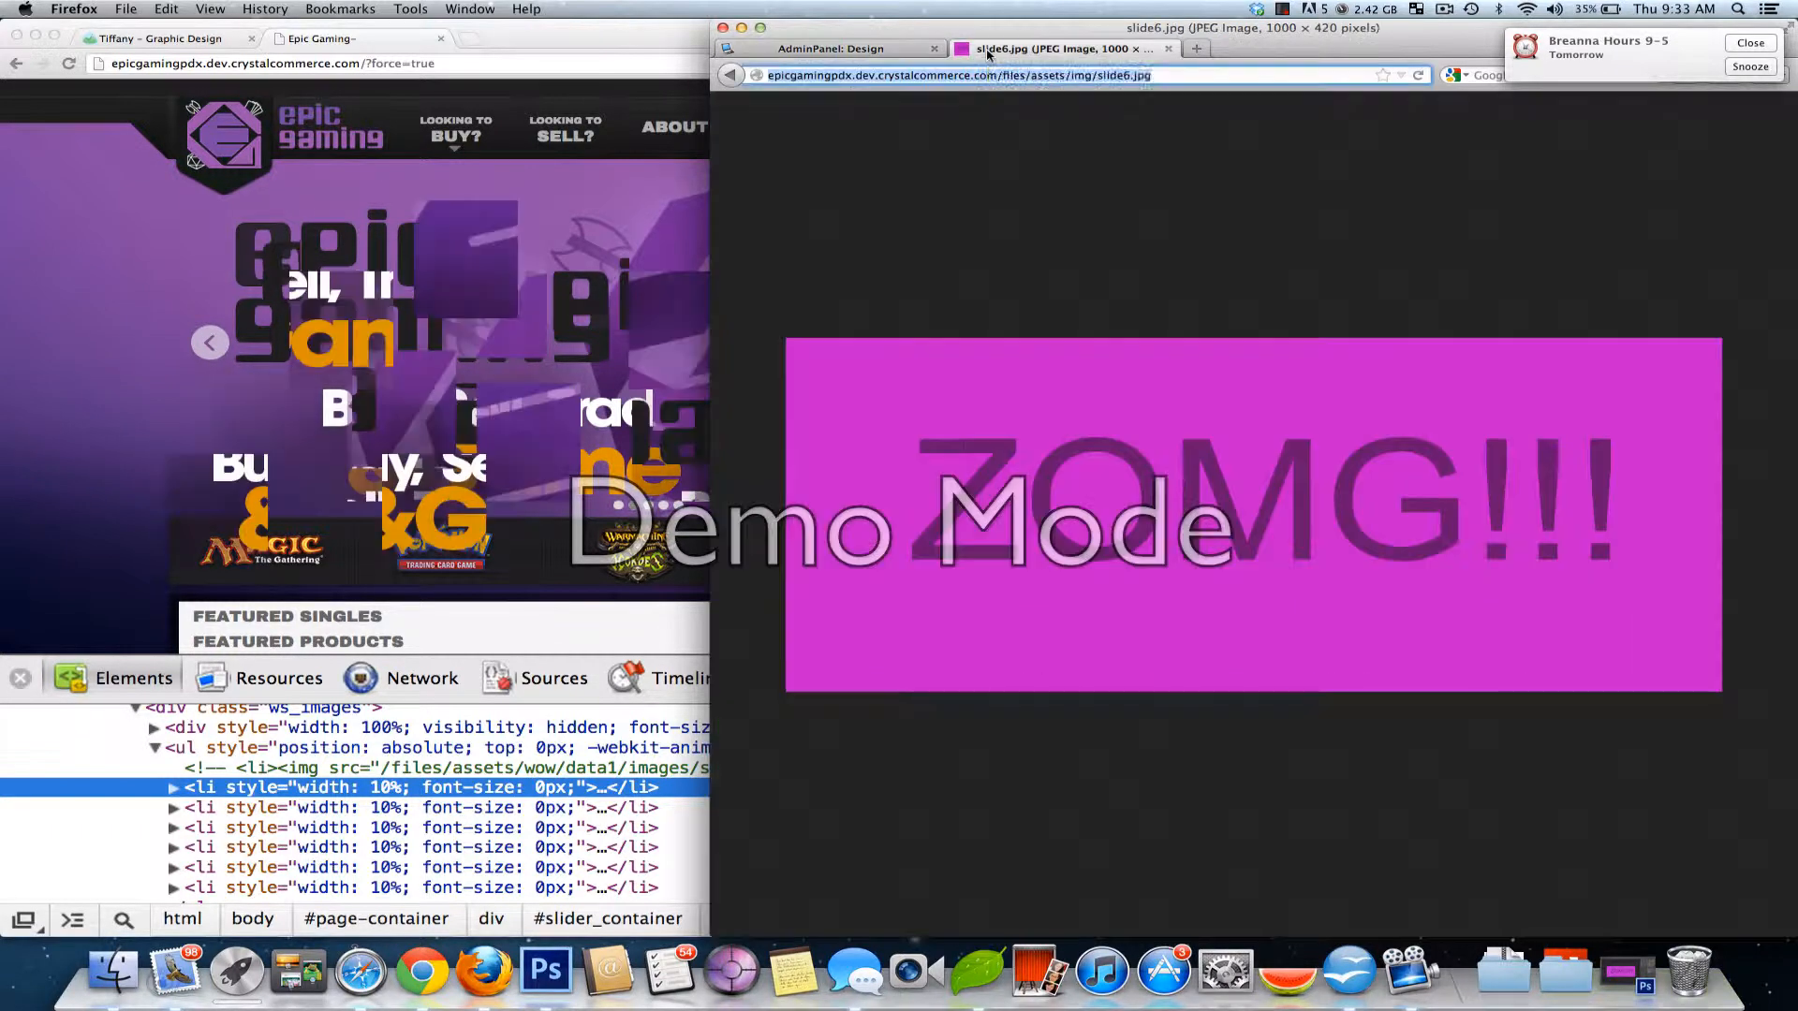
click(1168, 48)
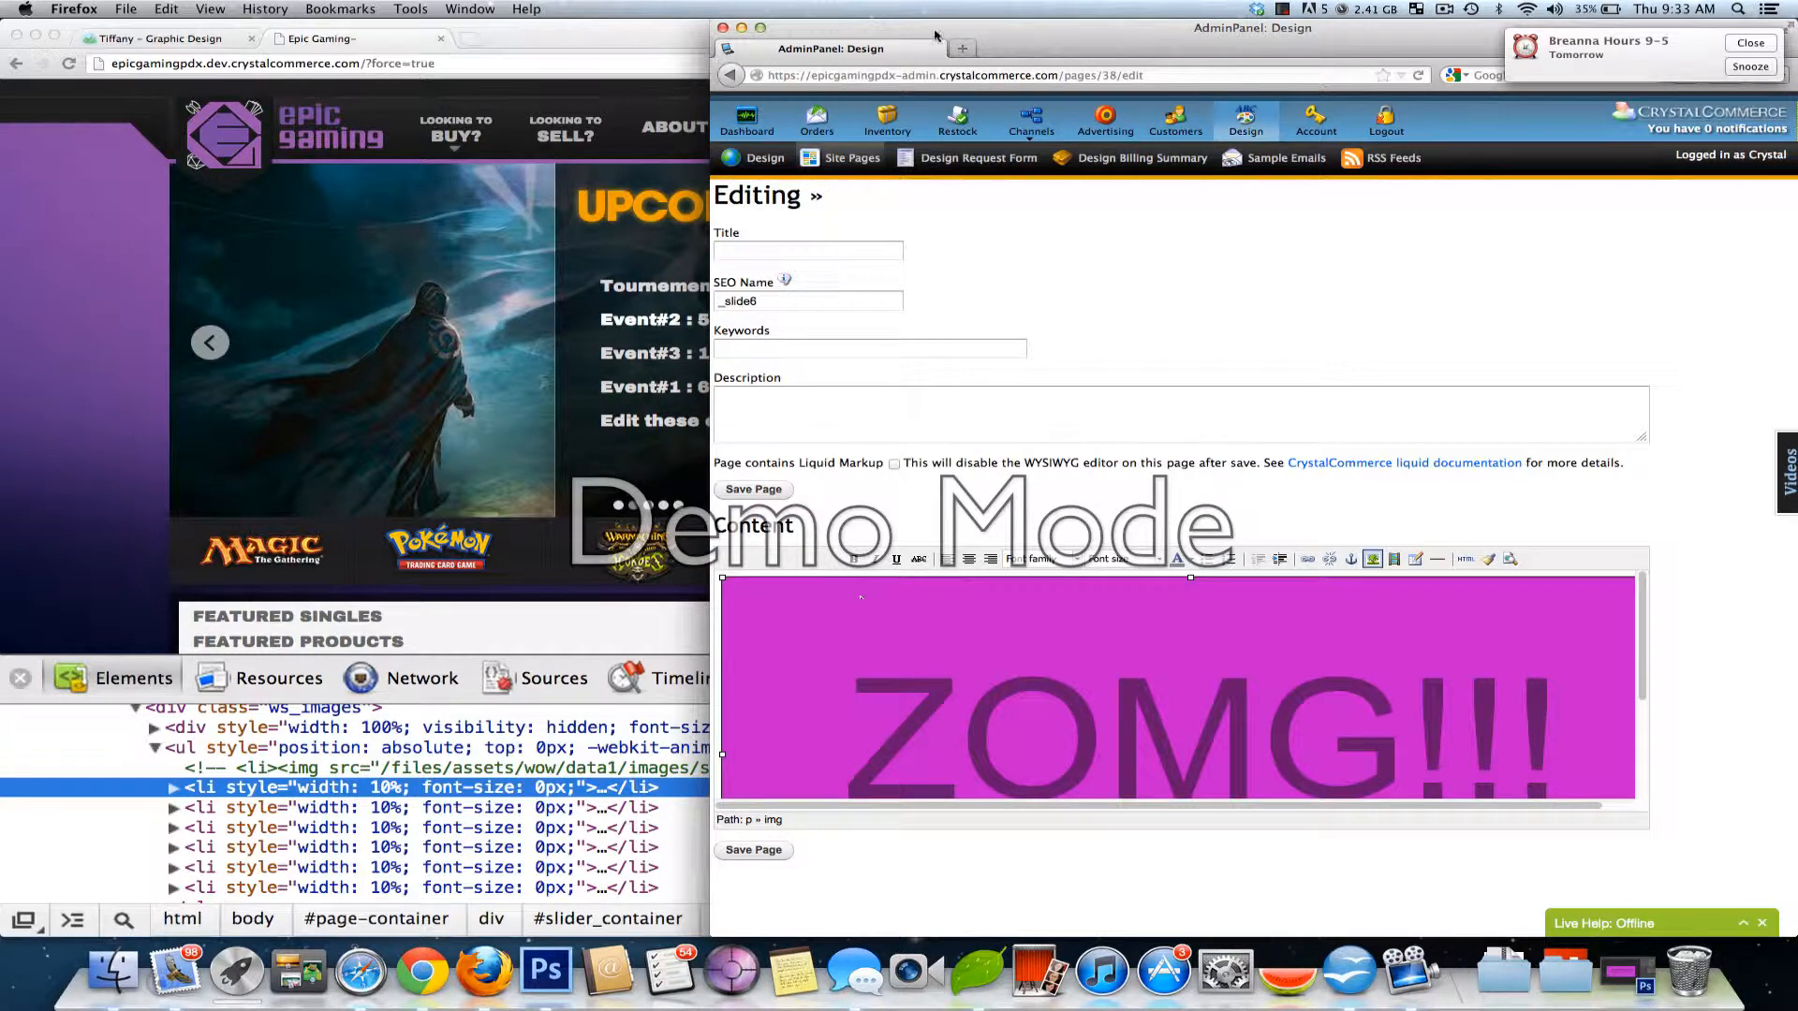
- Switch to Chrome and look over the storefront homepage from its slideshow to the About Us and Location footer sections
click(92, 302)
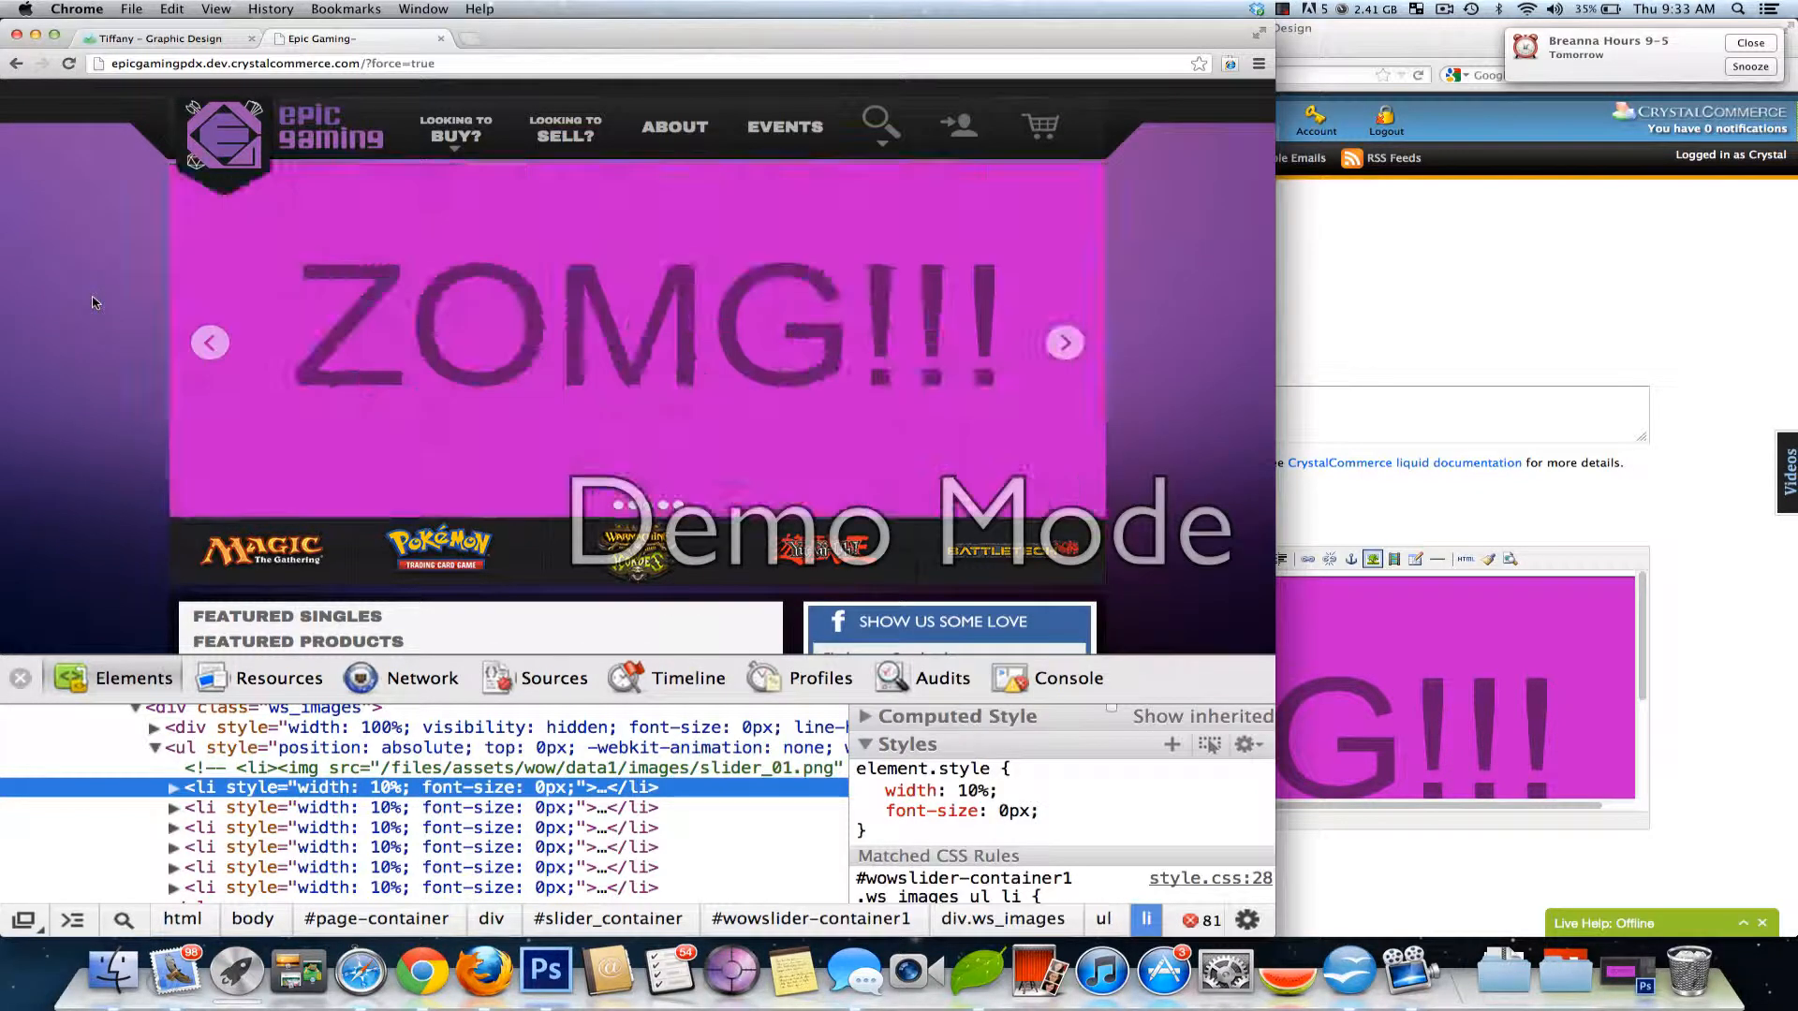
scroll(73, 475, down, 5)
scroll(73, 476, down, 5)
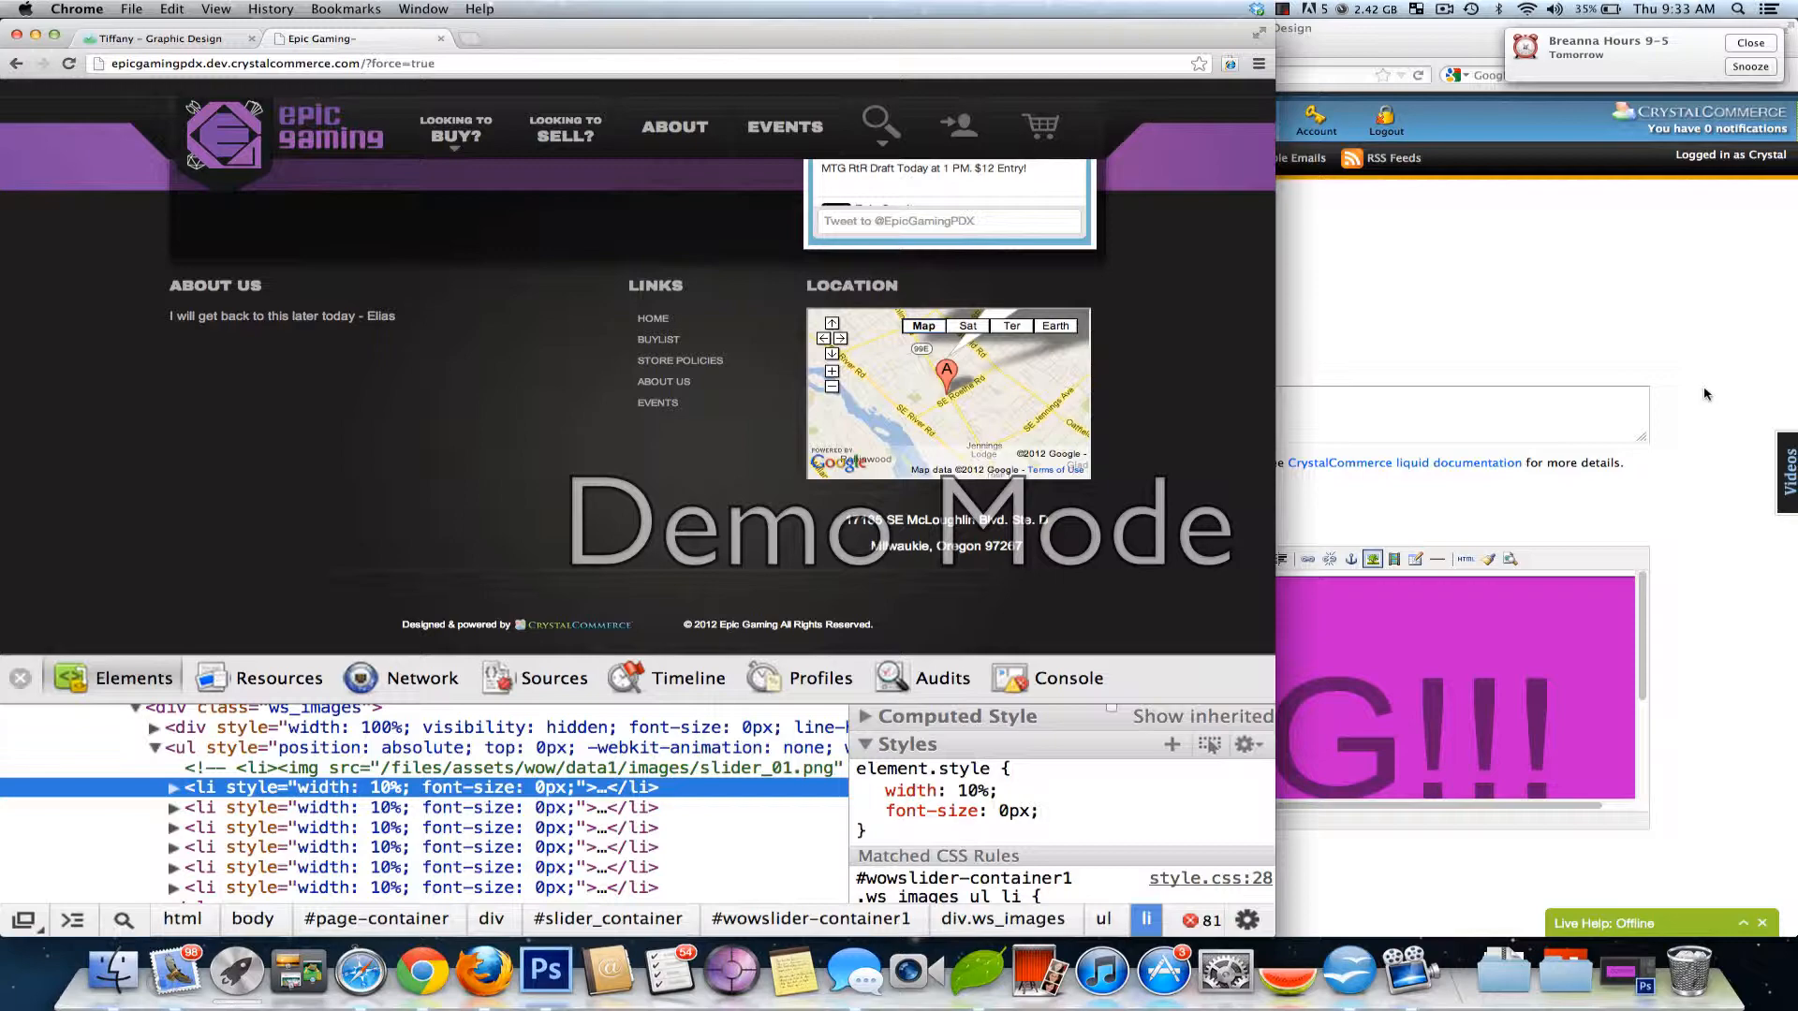
scroll(1145, 298, up, 10)
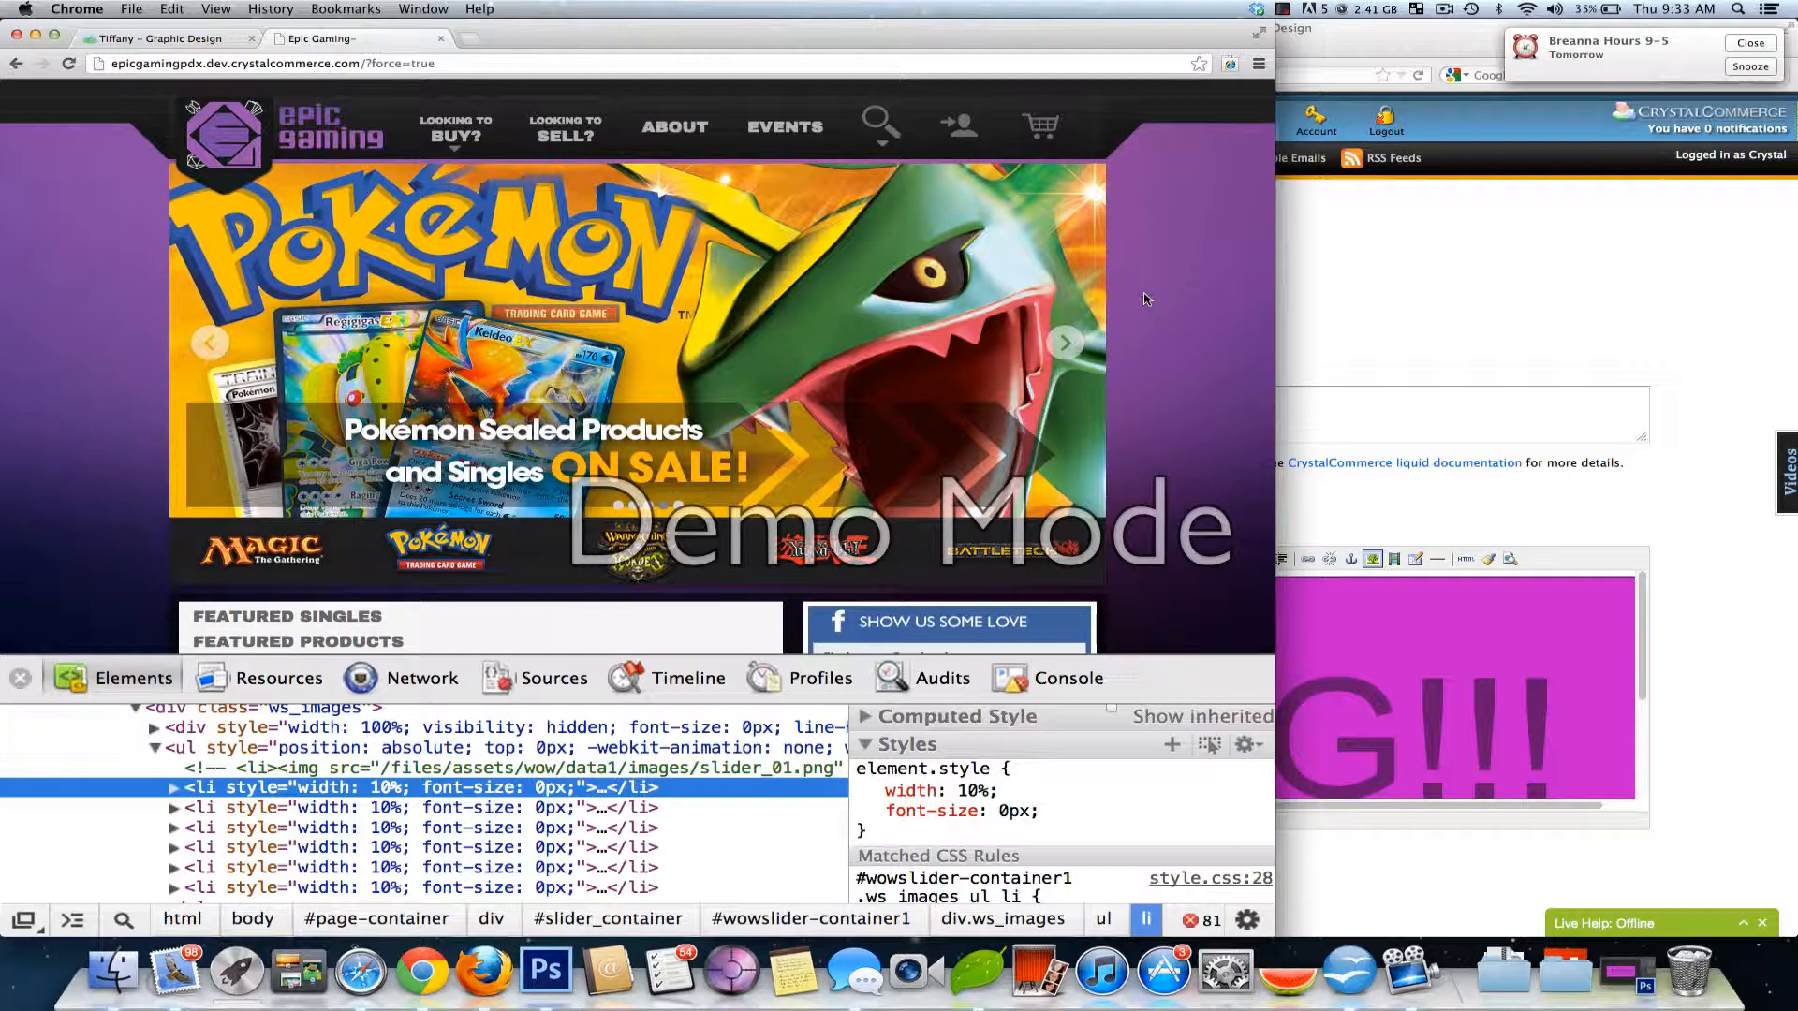
scroll(1144, 299, down, 4)
scroll(1145, 298, up, 4)
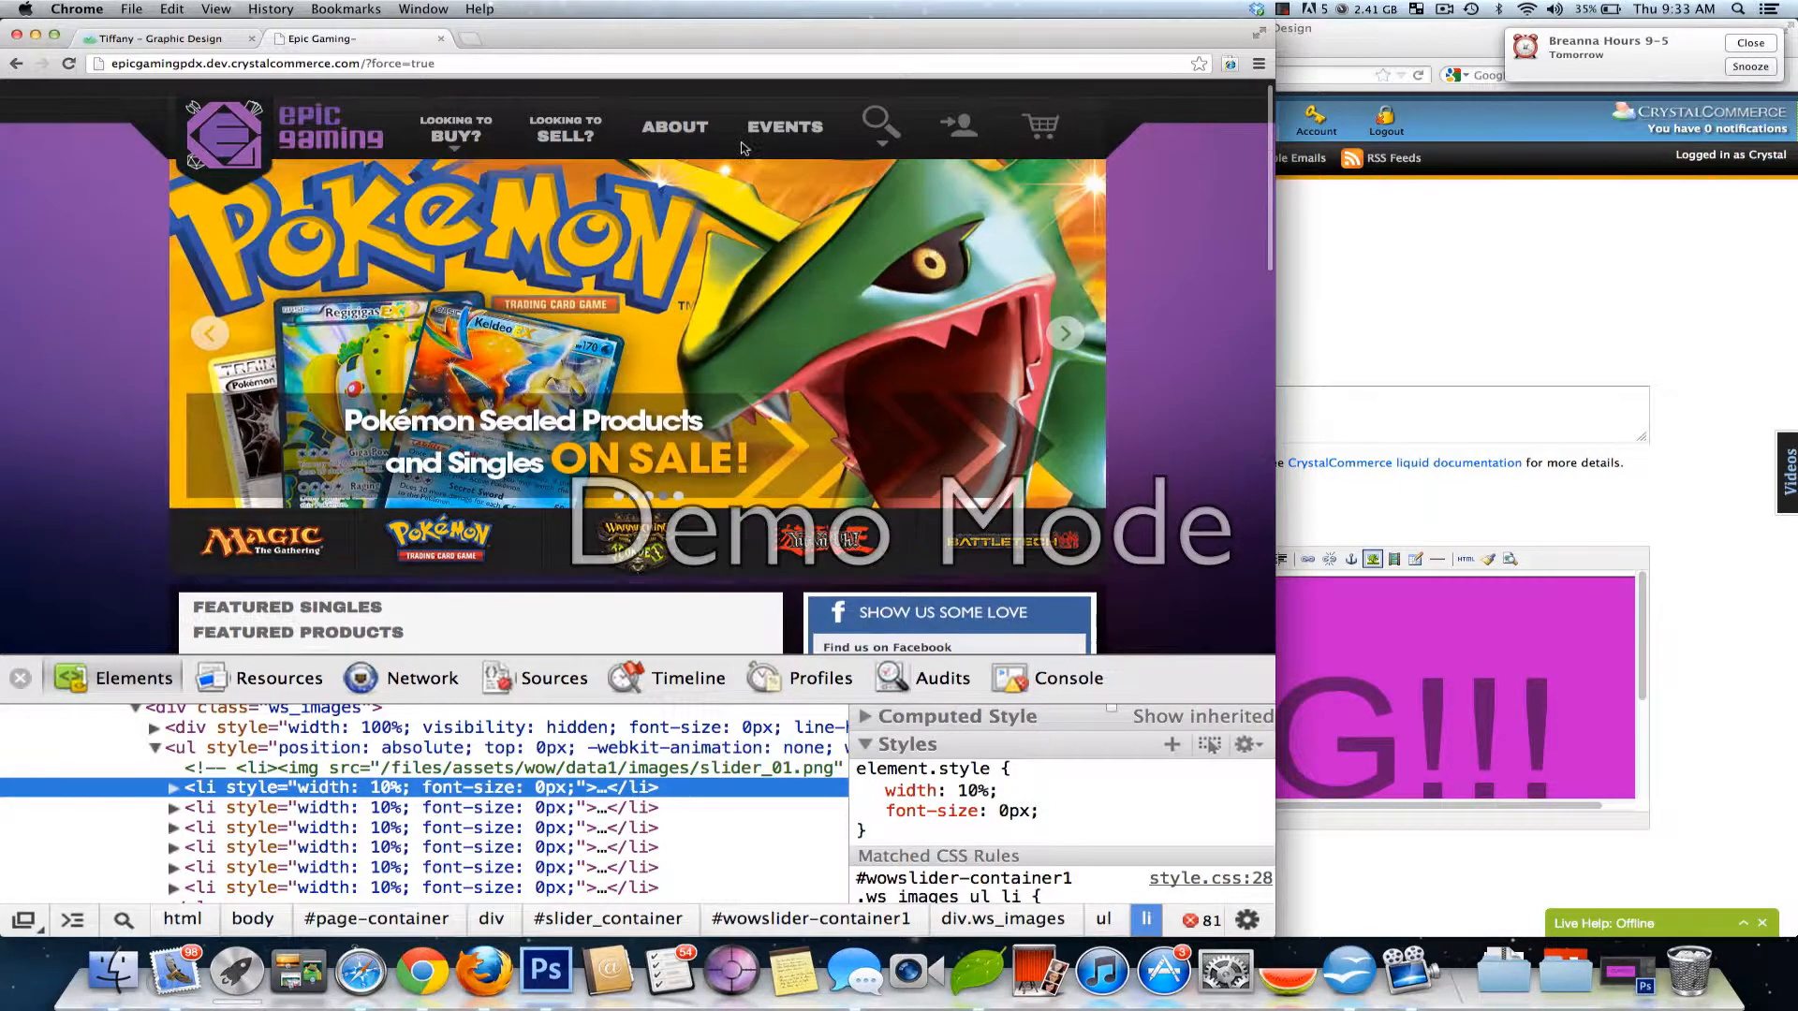
- Open the storefront's About page and examine the About Us section in its footer
click(673, 129)
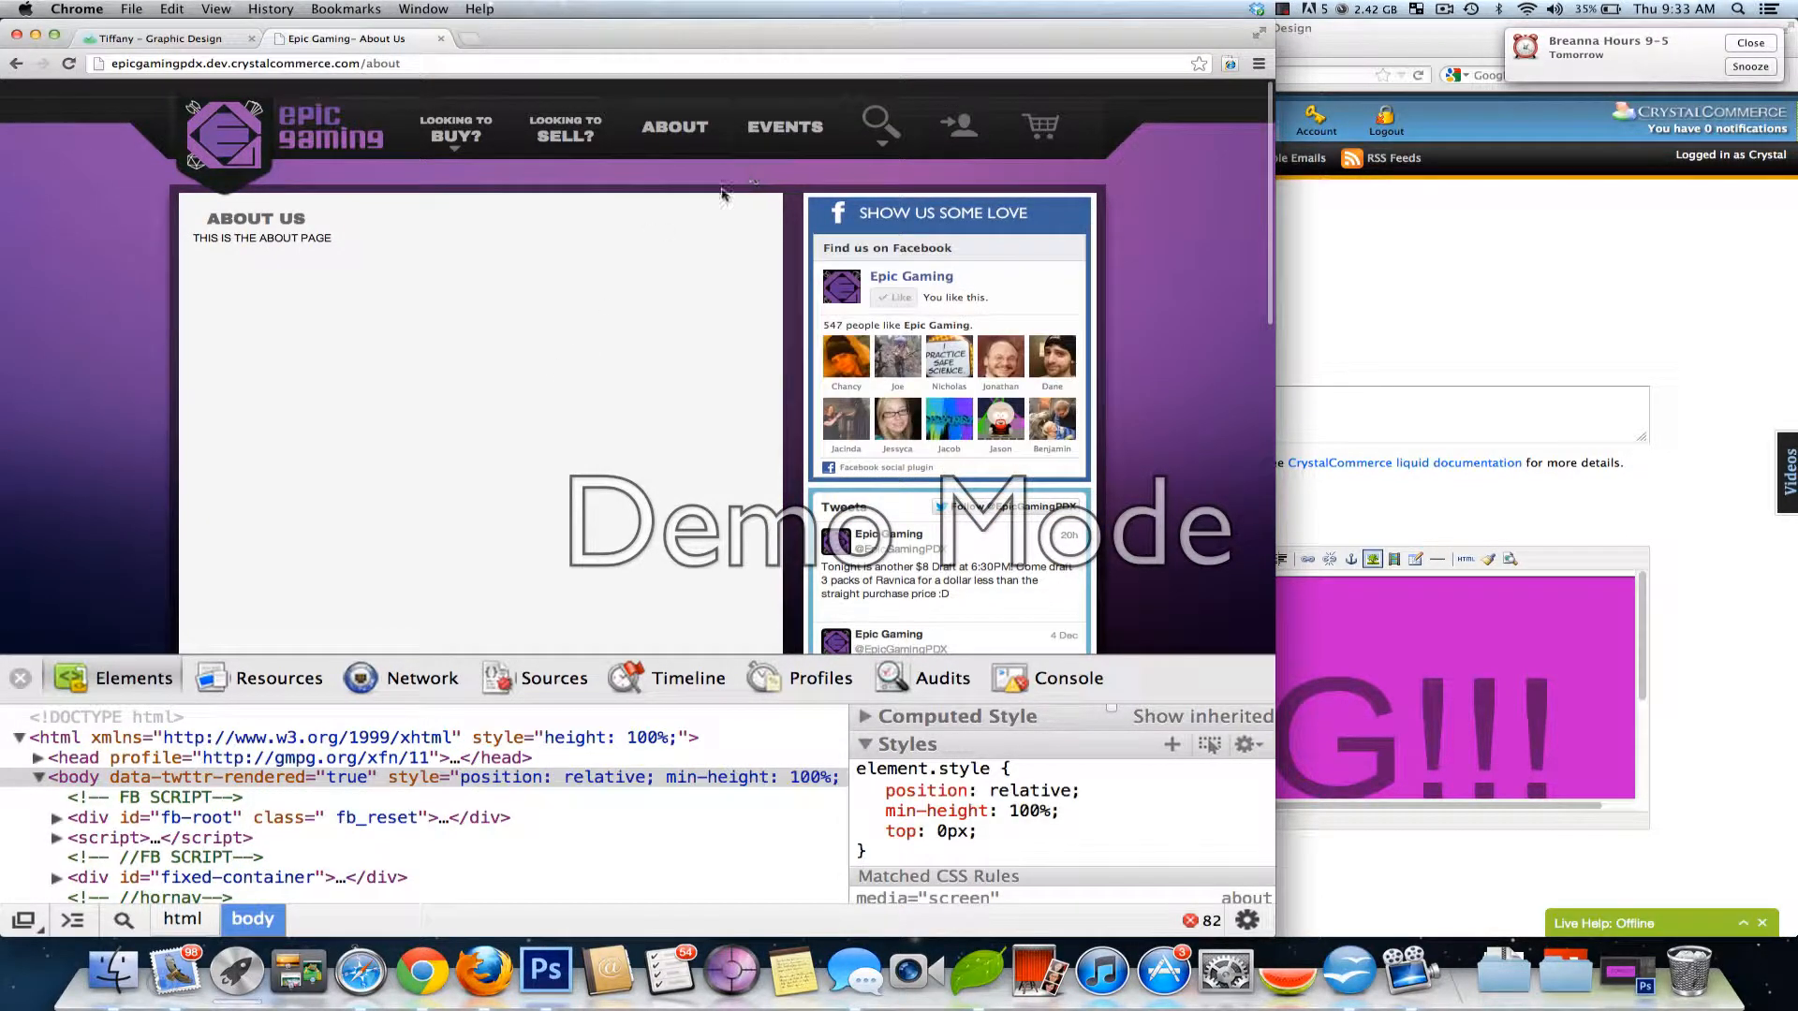
scroll(532, 340, down, 10)
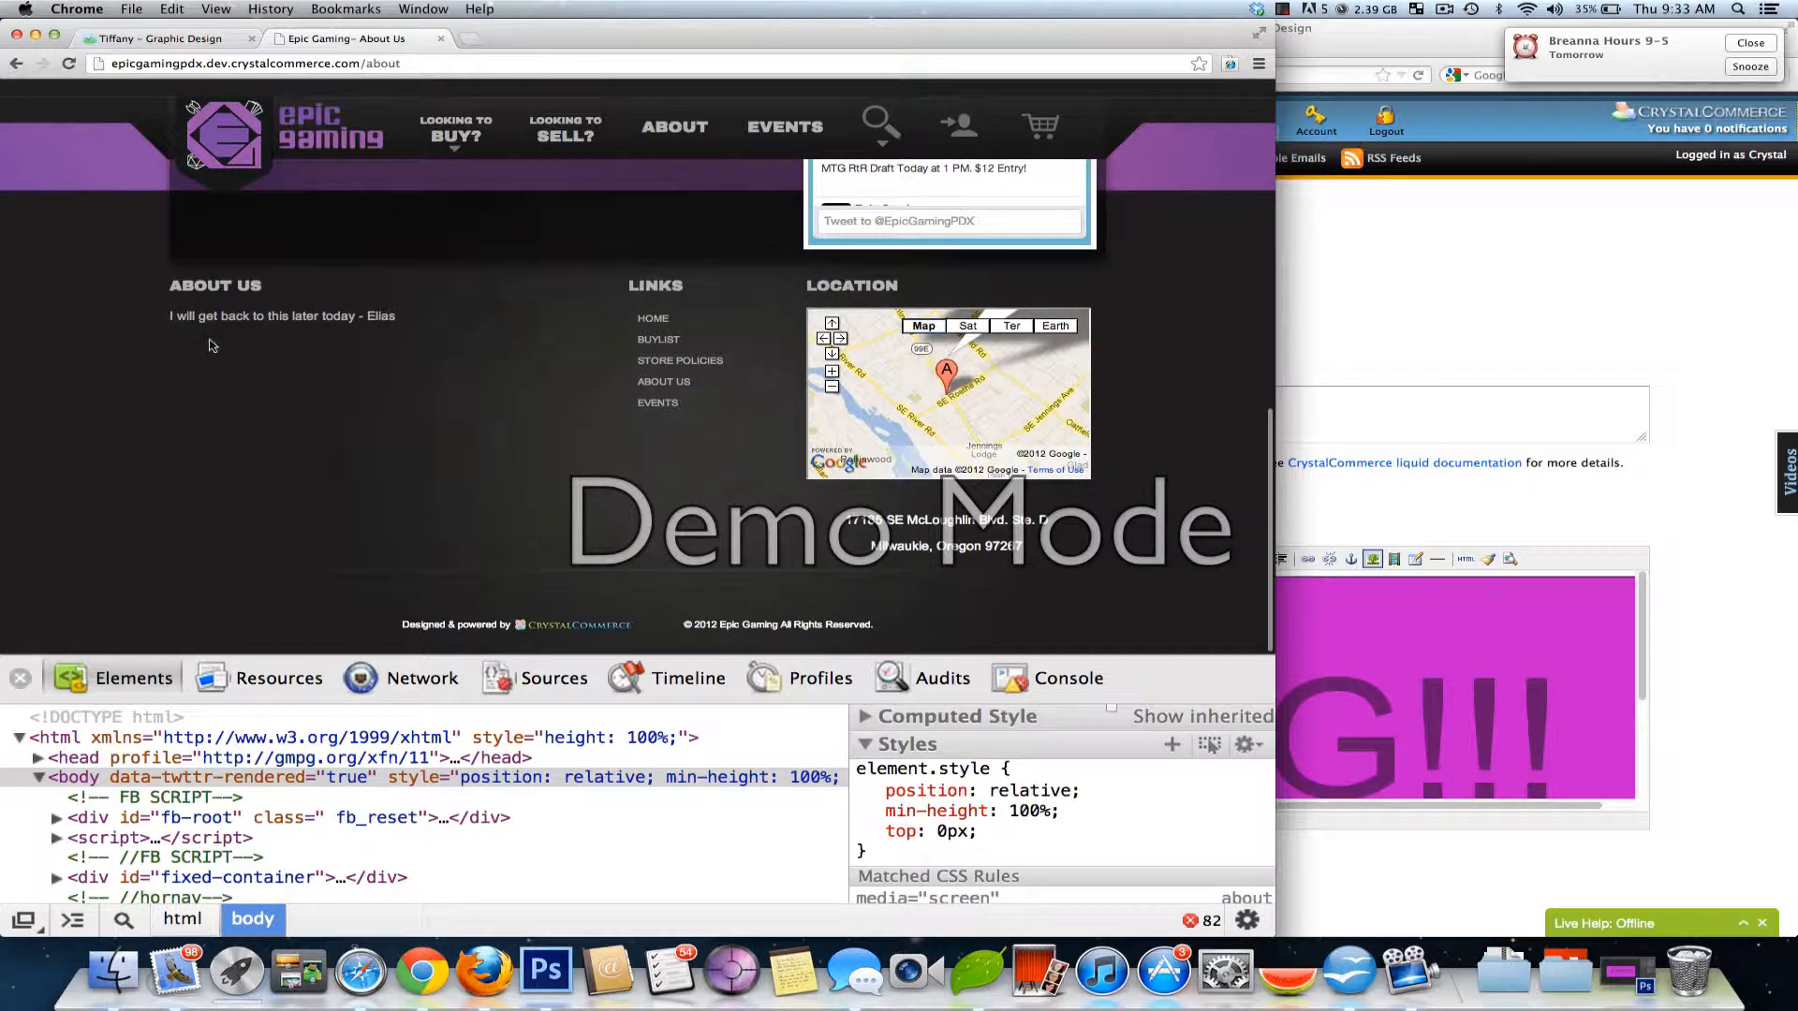